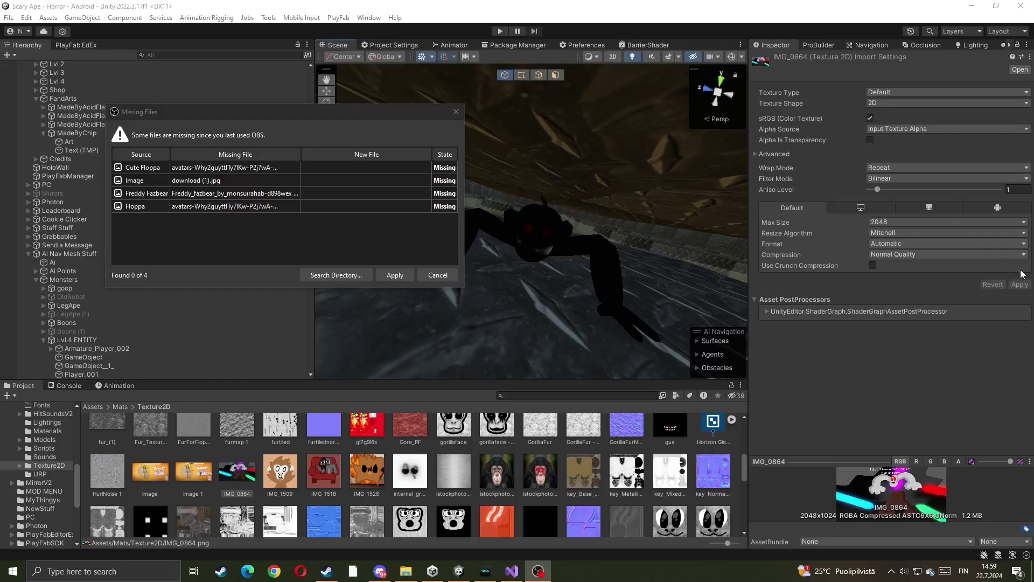
- Dismiss the missing files notice, run the scene in play mode to view the monster, and stop the run
left_click(456, 112)
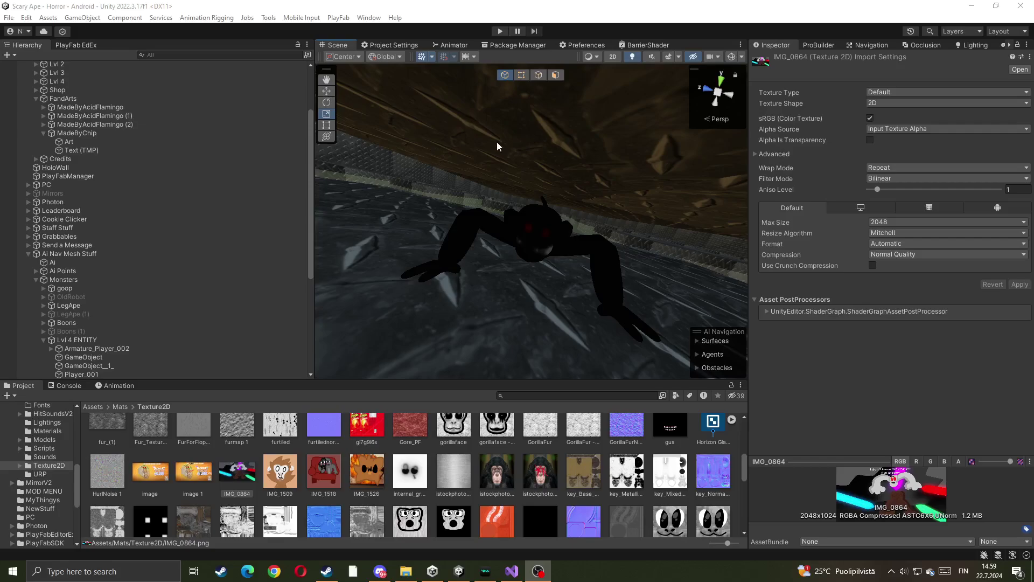
left_click(498, 31)
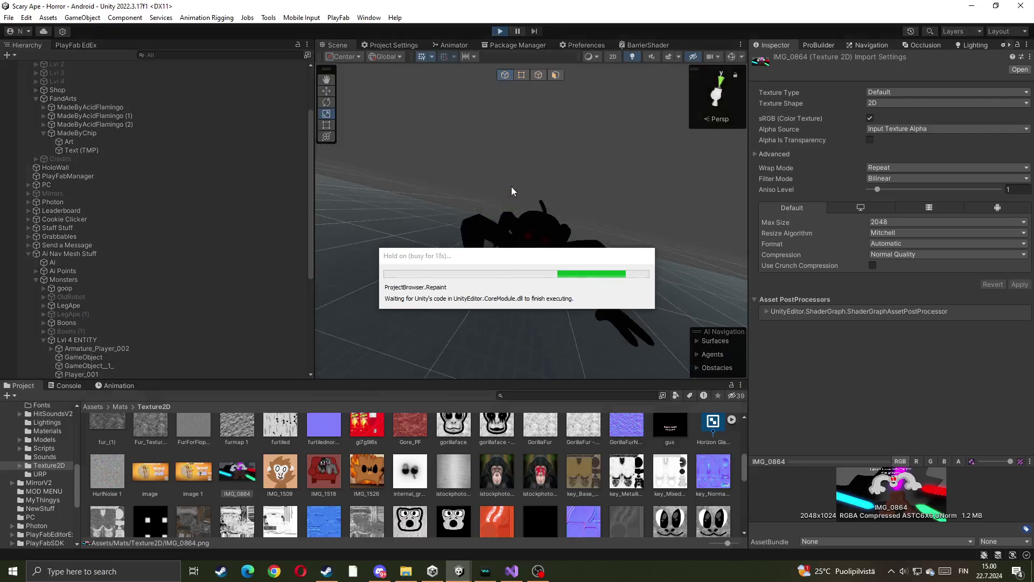
scroll(647, 224, "down", 8)
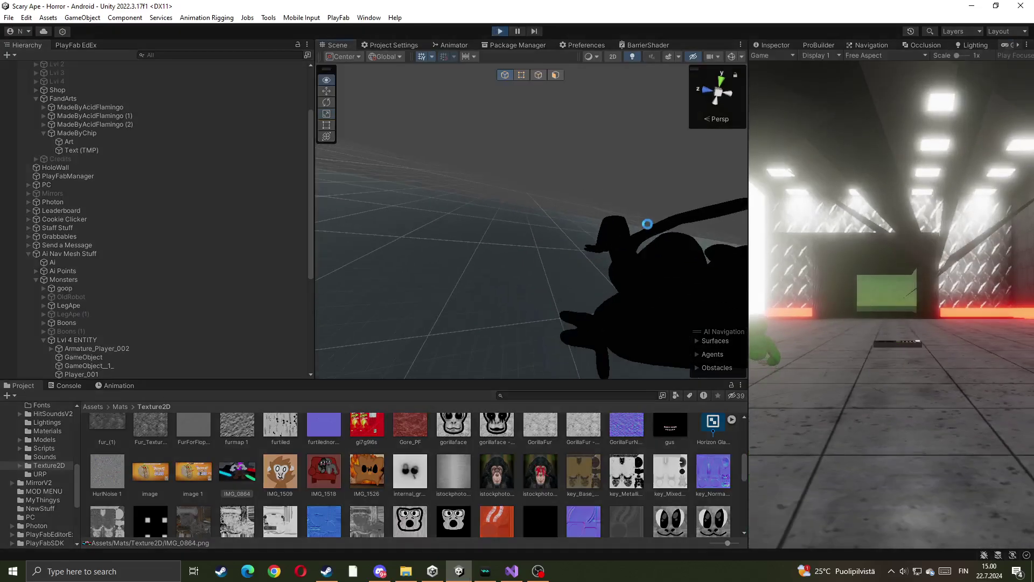
right_click_drag(687, 238, 597, 193)
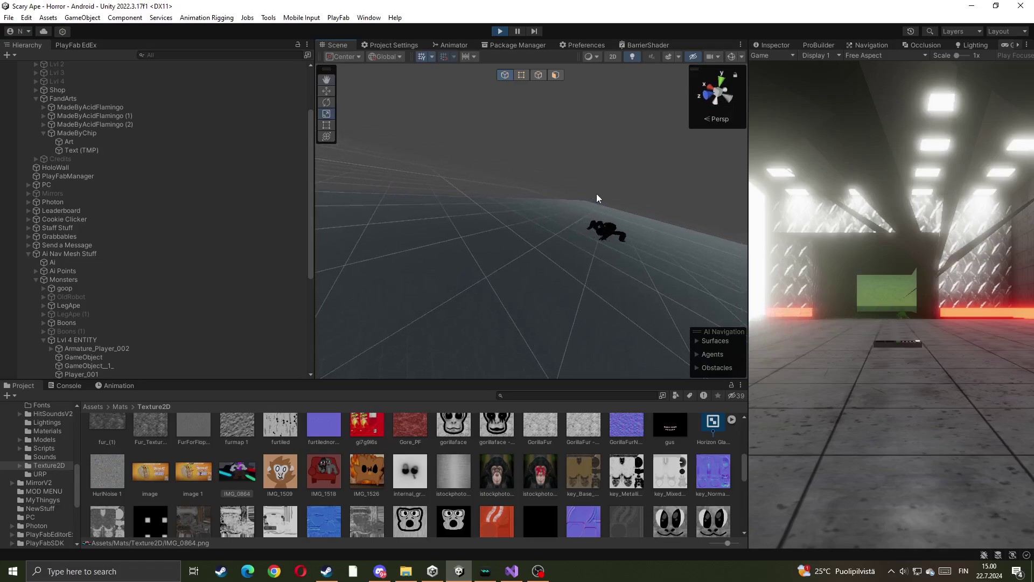
left_click(500, 31)
- Examine the monster and the surrounding level geometry in the Scene view
right_click_drag(611, 218, 551, 221)
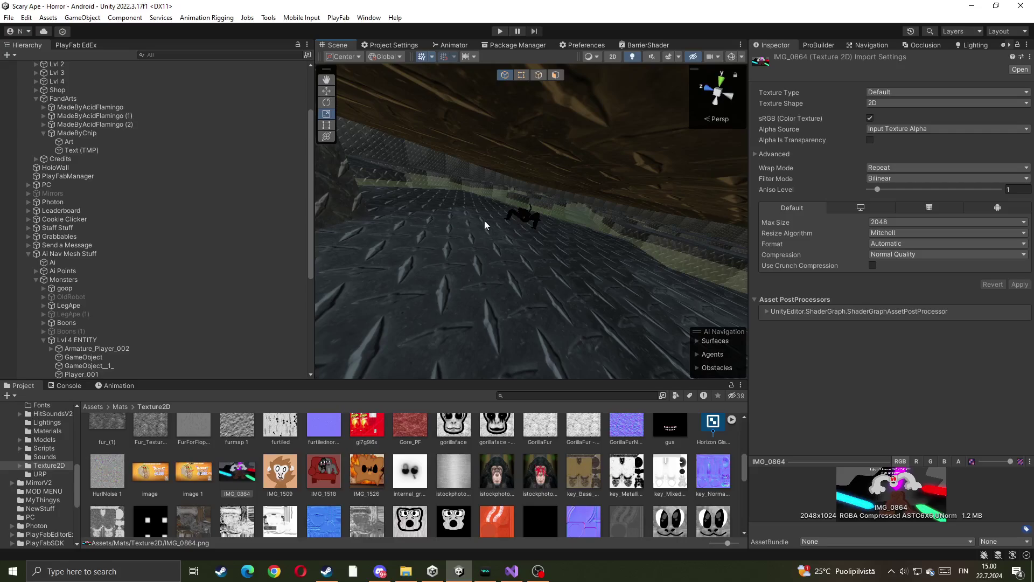
scroll(418, 225, "down", 10)
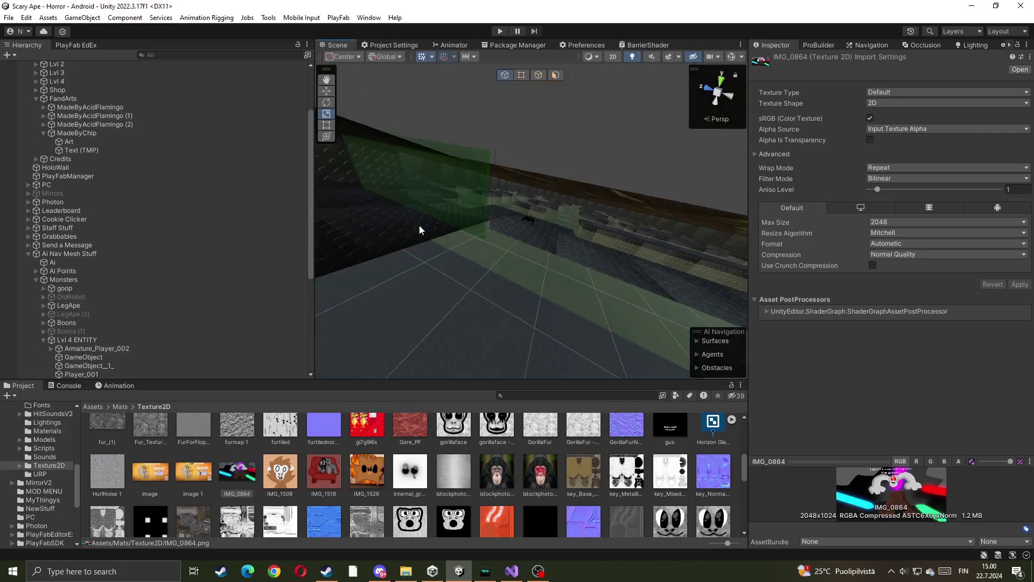
scroll(534, 221, "down", 2)
scroll(532, 215, "up", 8)
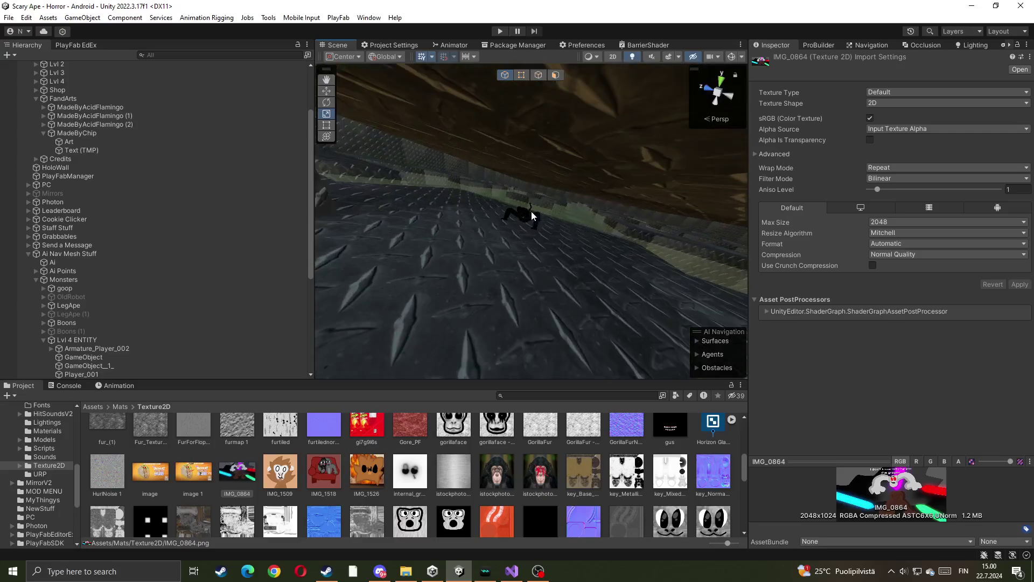
scroll(531, 215, "down", 7)
scroll(538, 221, "down", 4)
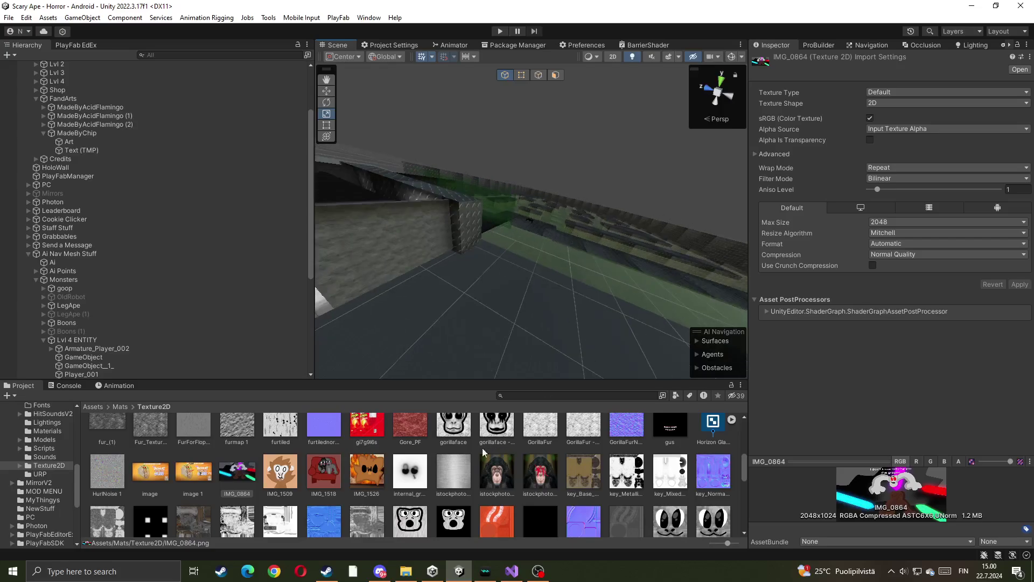
scroll(181, 427, "up", 5)
scroll(177, 451, "up", 2)
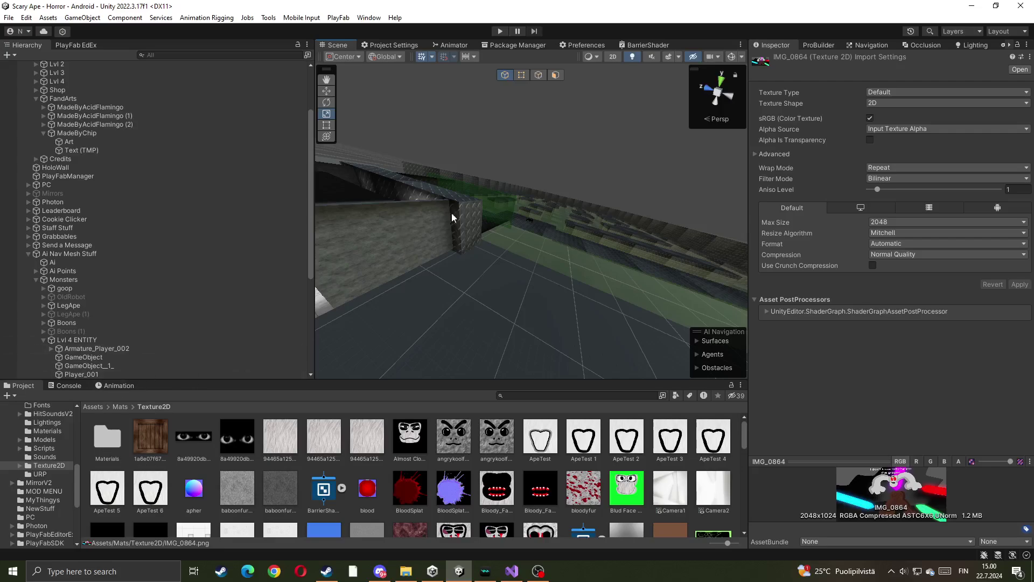
right_click_drag(452, 213, 593, 212)
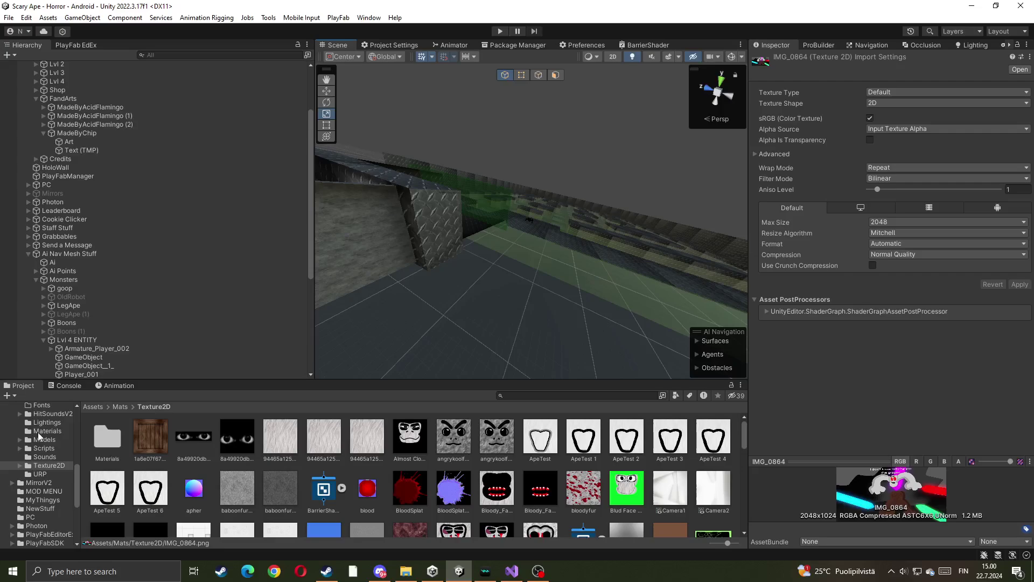
- Search the Scripts folder for "ai" and inspect the AIWanderFollow script
left_click(43, 448)
left_click(535, 396)
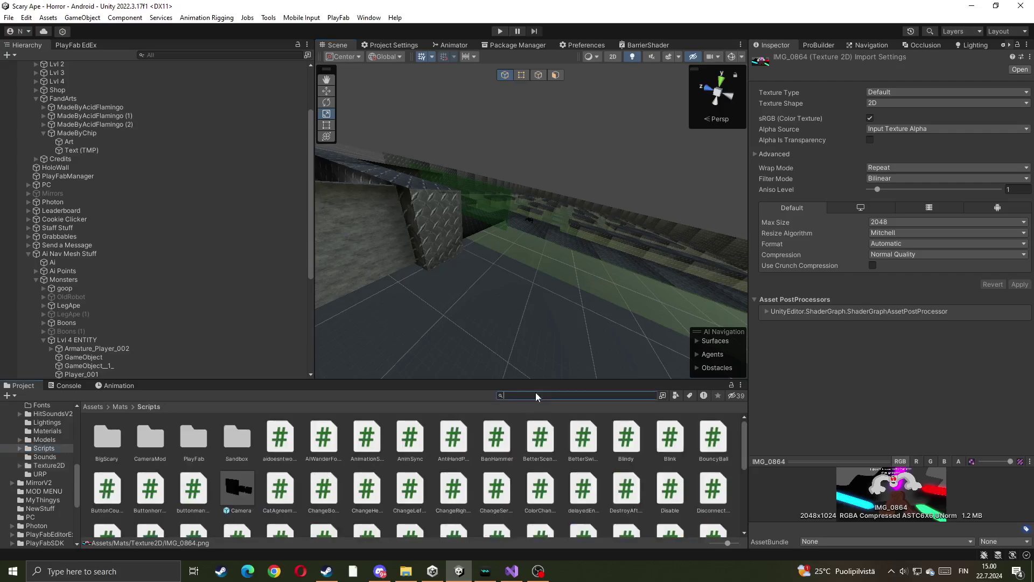
type("ai")
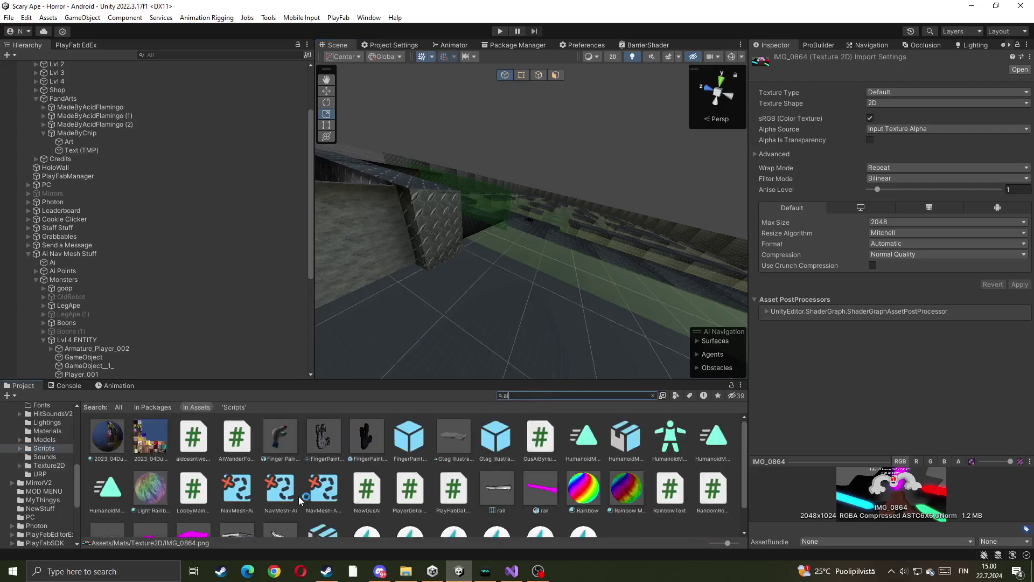
left_click(194, 438)
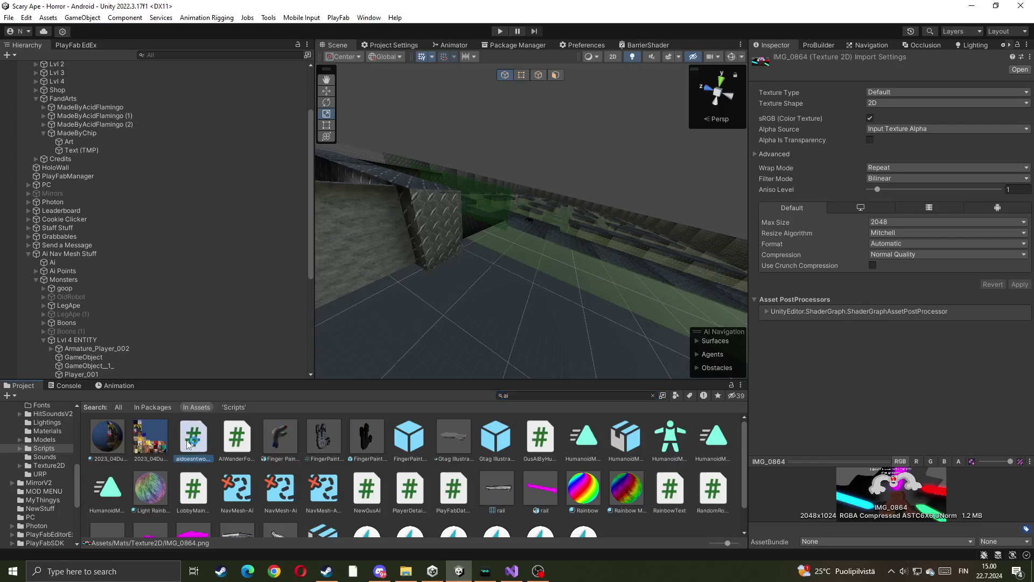
left_click(241, 441)
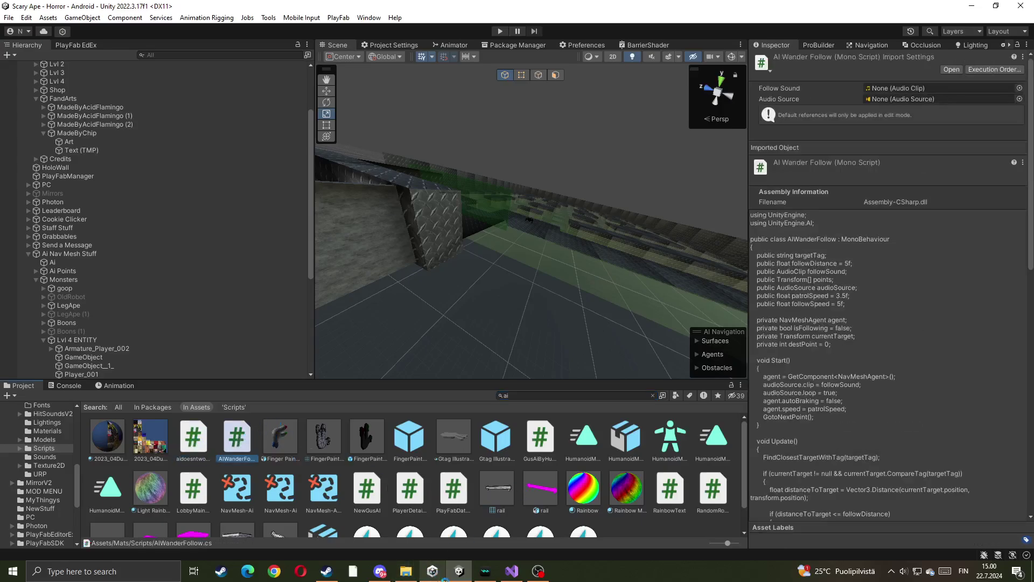
- Switch to Discord and open the horror-monster channel of the Floppa Tutorials server
left_click(382, 573)
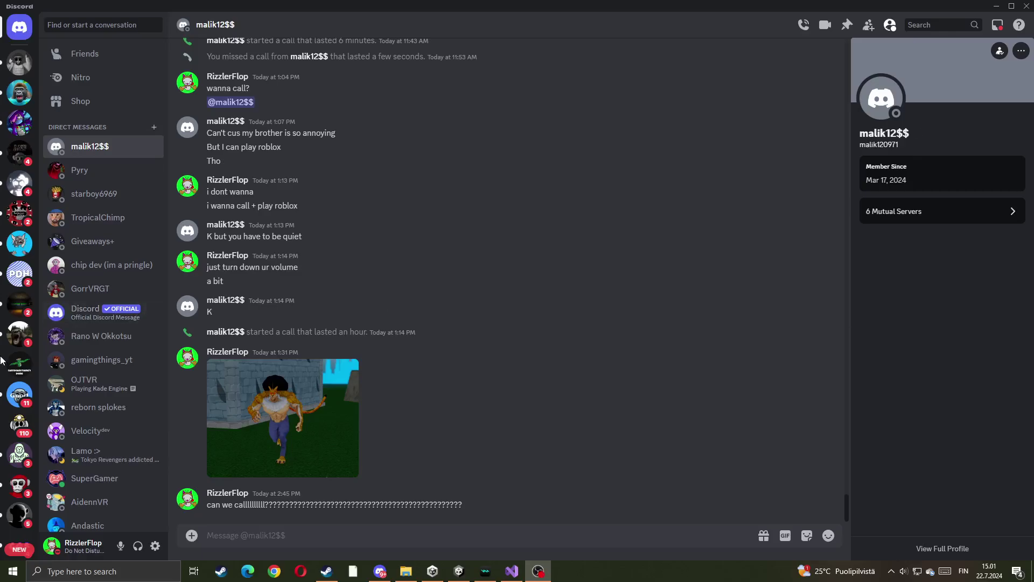
scroll(20, 429, "down", 10)
scroll(23, 336, "down", 10)
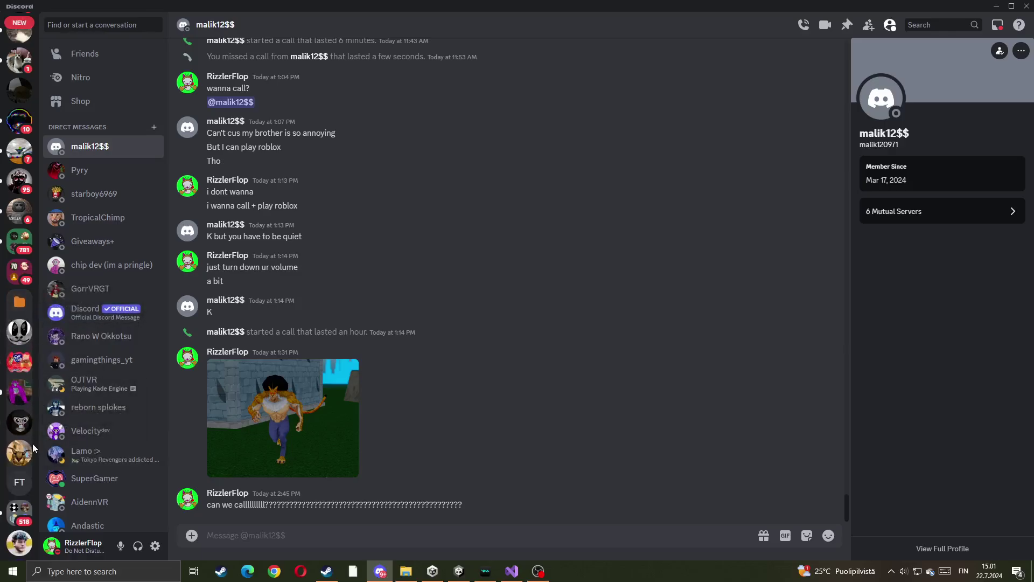
left_click(19, 482)
left_click(30, 295)
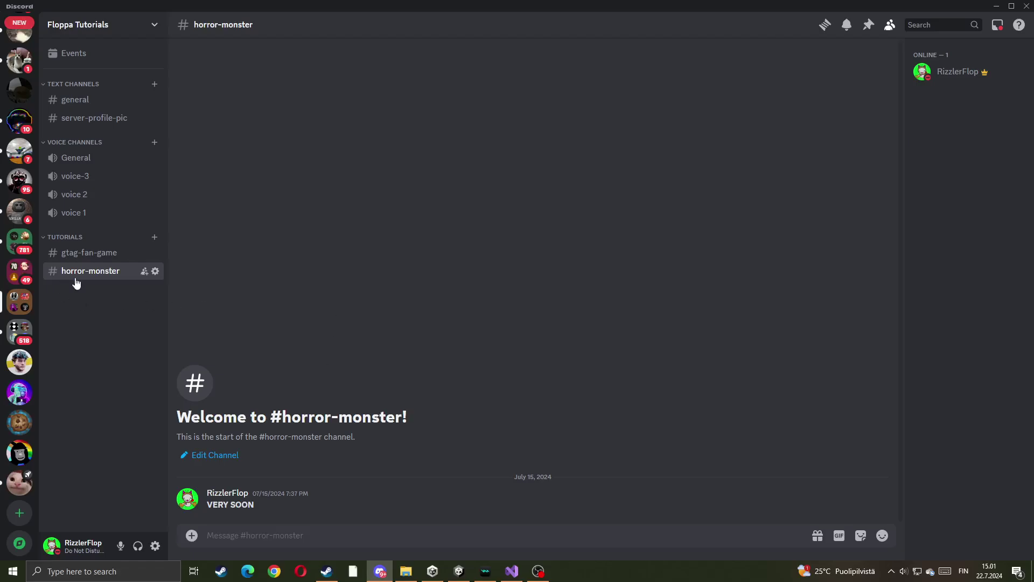
- Switch back to Unity, maximize the Package Manager and search the Unity Registry for "ai navigation"
left_click(458, 571)
right_click_drag(490, 351, 468, 351)
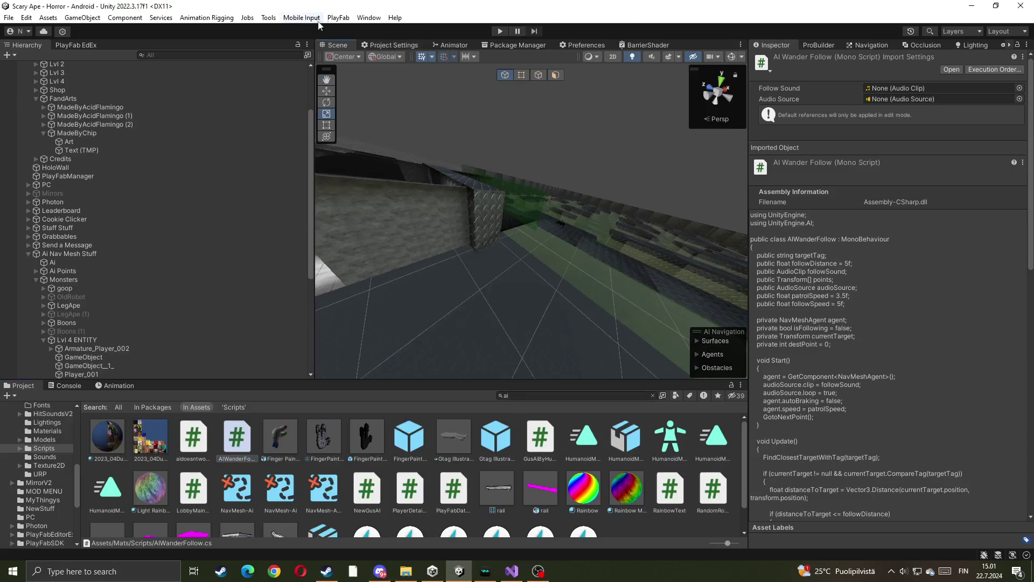
left_click(369, 18)
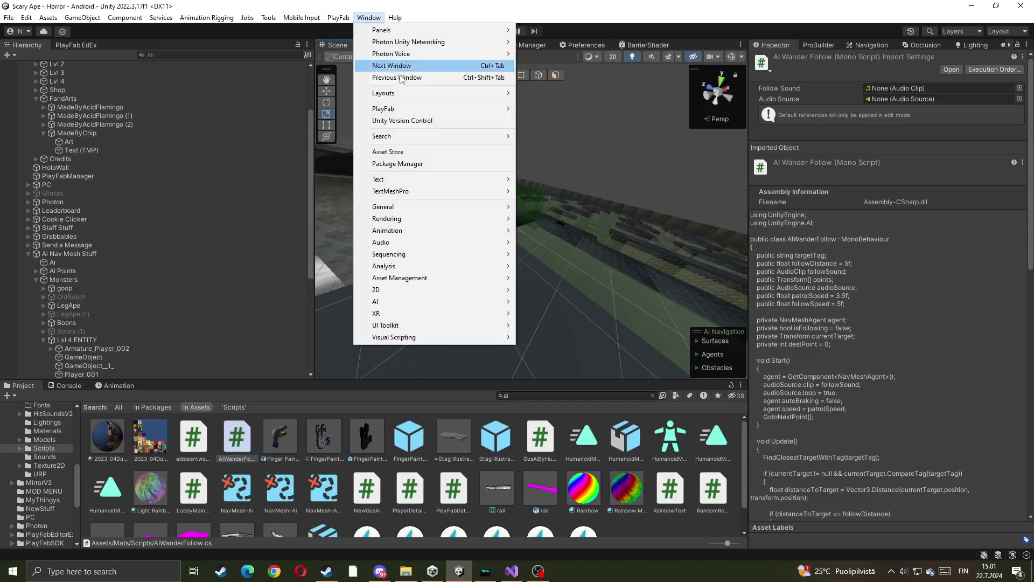
left_click(615, 40)
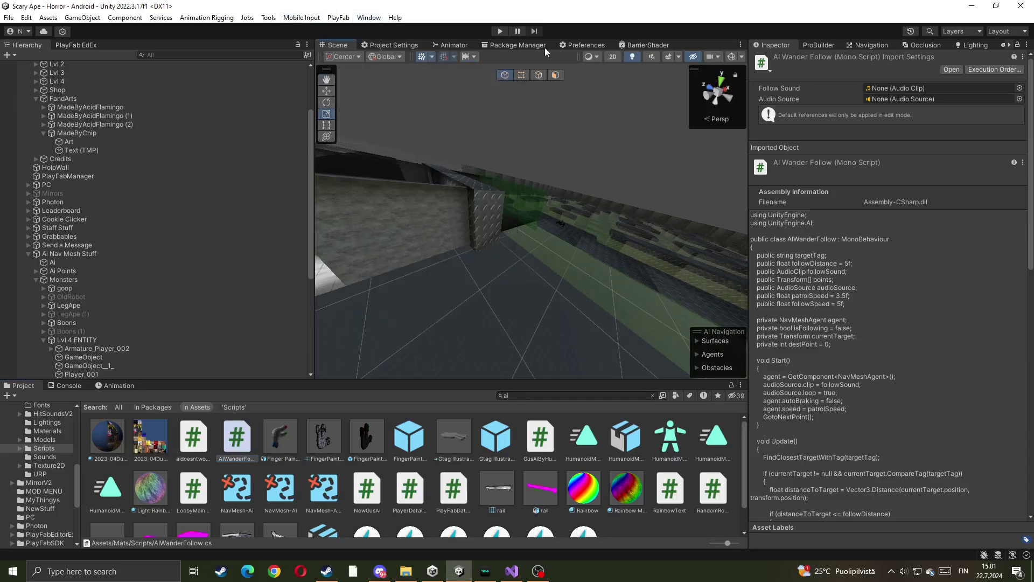
mouse_move(512, 44)
left_mouse_down()
mouse_move(487, 47)
mouse_move(499, 45)
left_mouse_up()
double_click(500, 45)
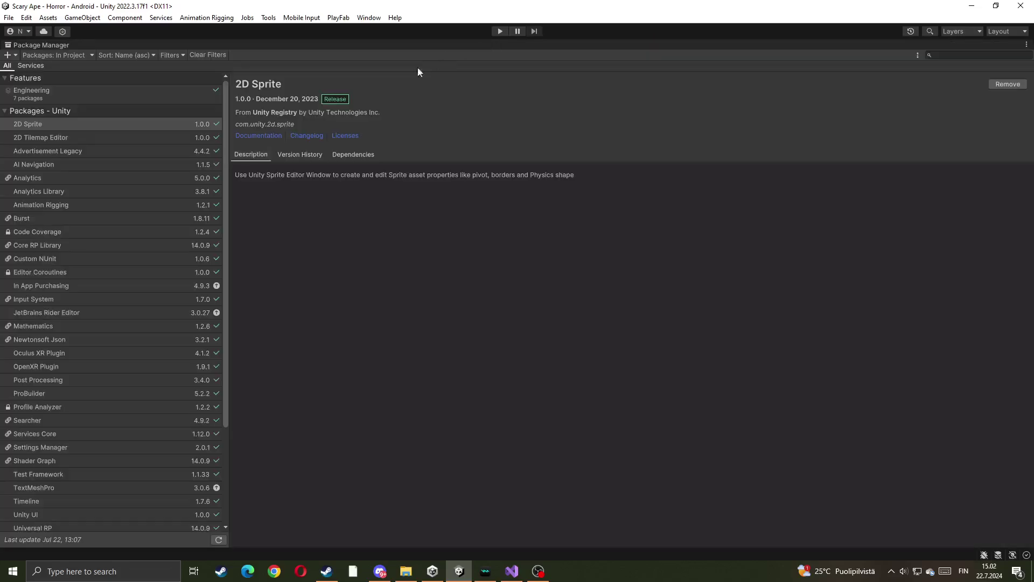
left_click(47, 56)
left_click(55, 67)
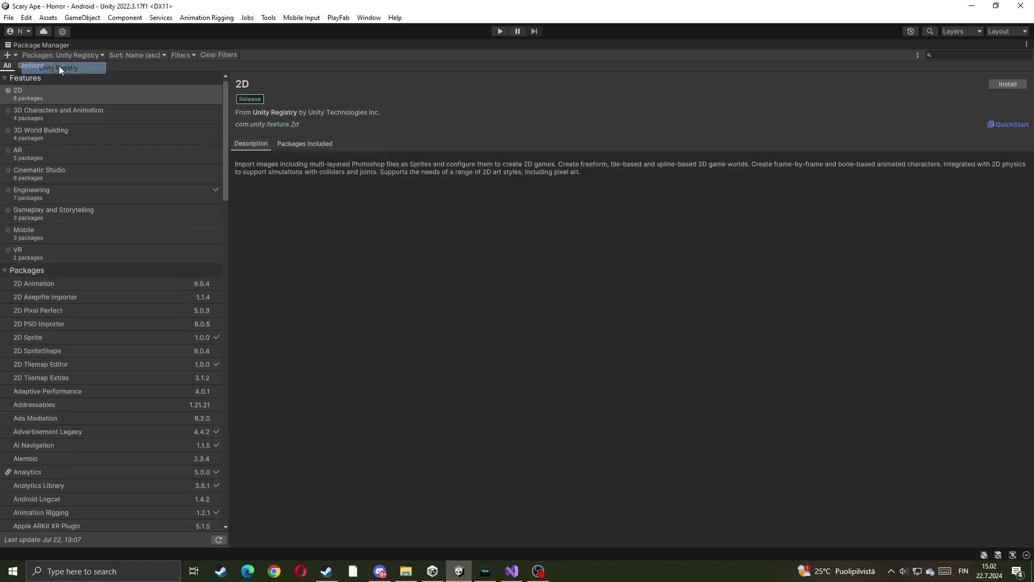
left_click(936, 59)
type("ai navigation")
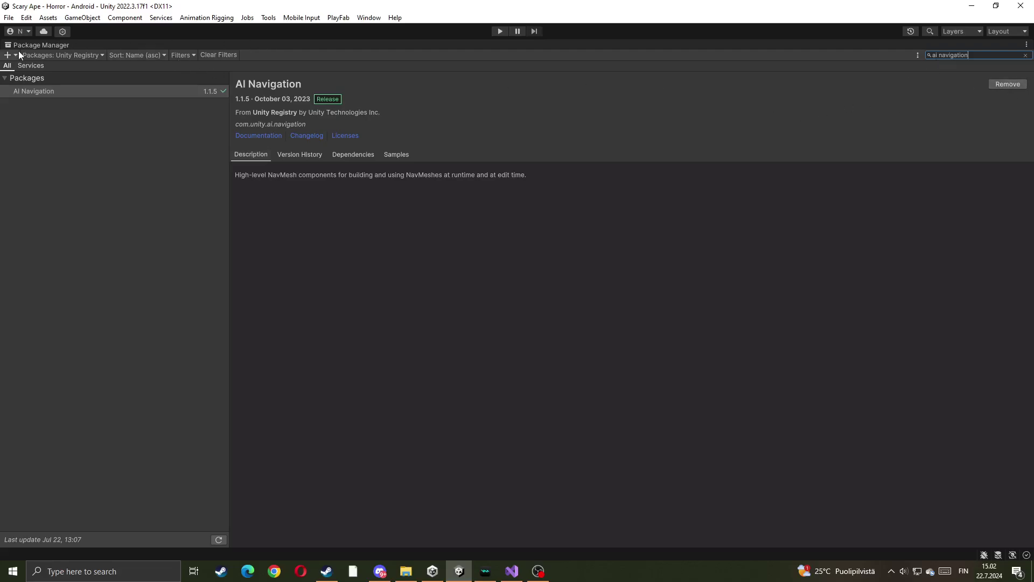
- Restore the Package Manager to normal size, return to the Scene view and deselect the AIWanderFollow script
left_click(1026, 45)
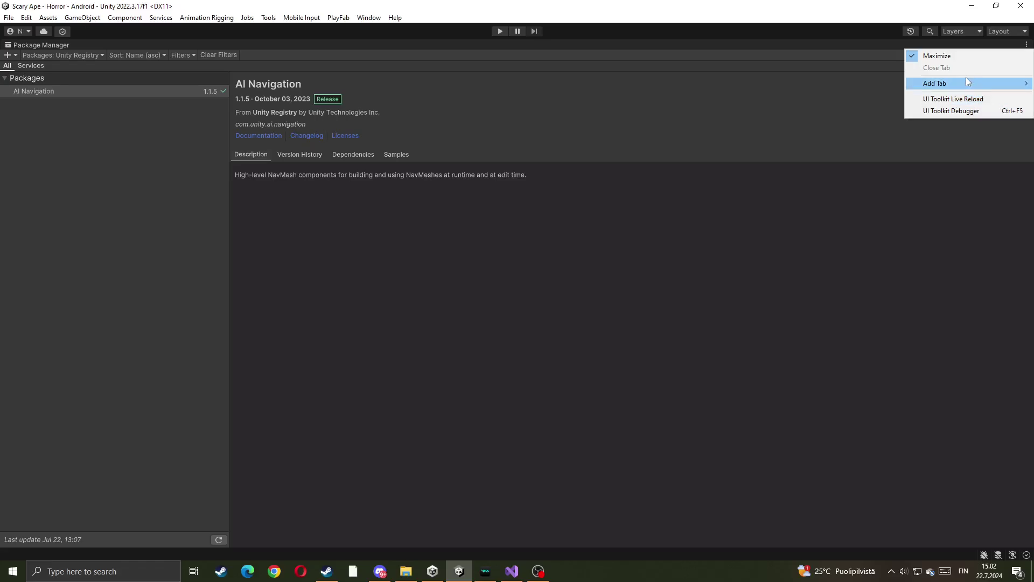
left_click(940, 53)
left_click(338, 45)
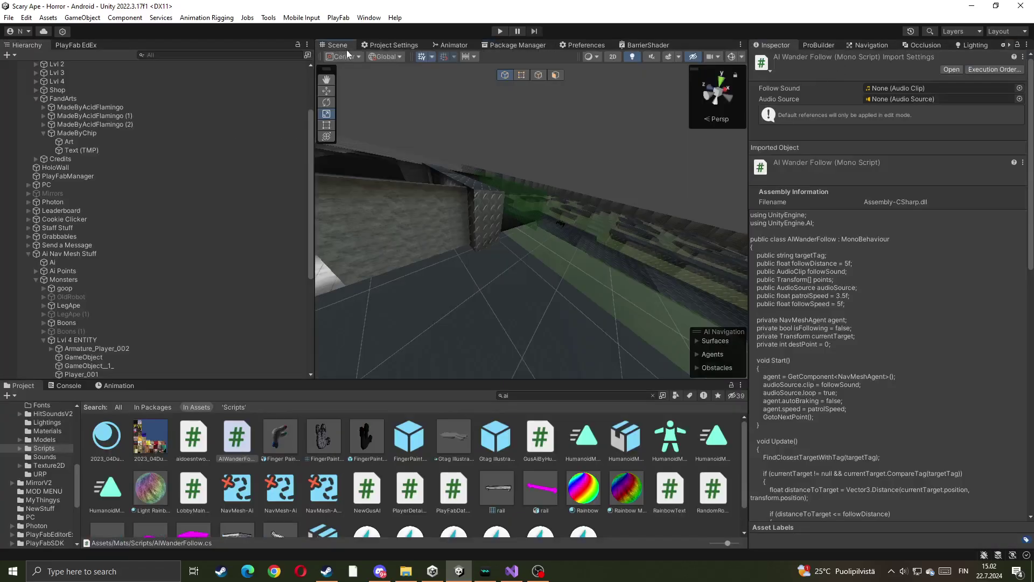
scroll(593, 482, "down", 1)
left_click(647, 524)
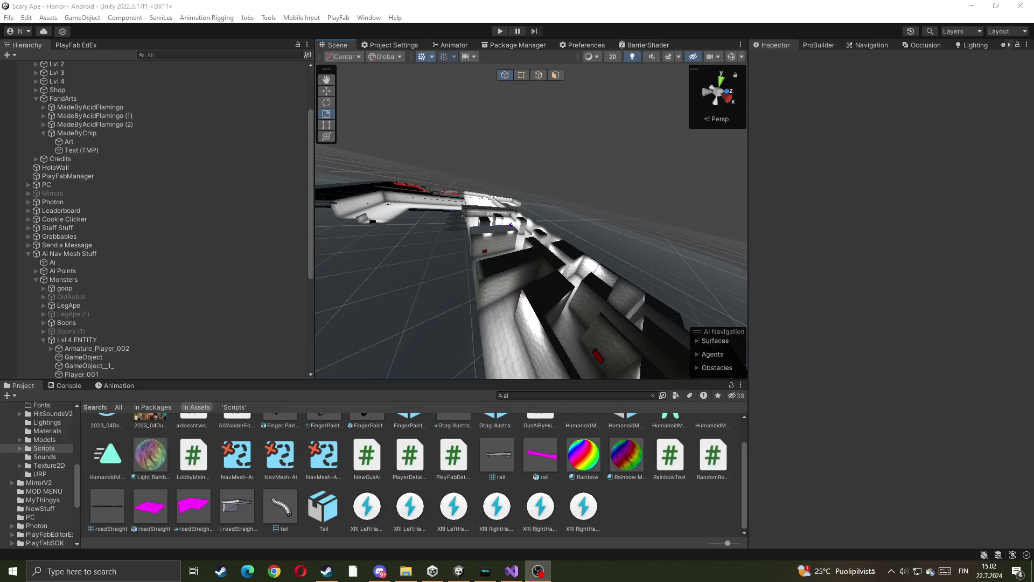
right_click_drag(511, 225, 537, 257)
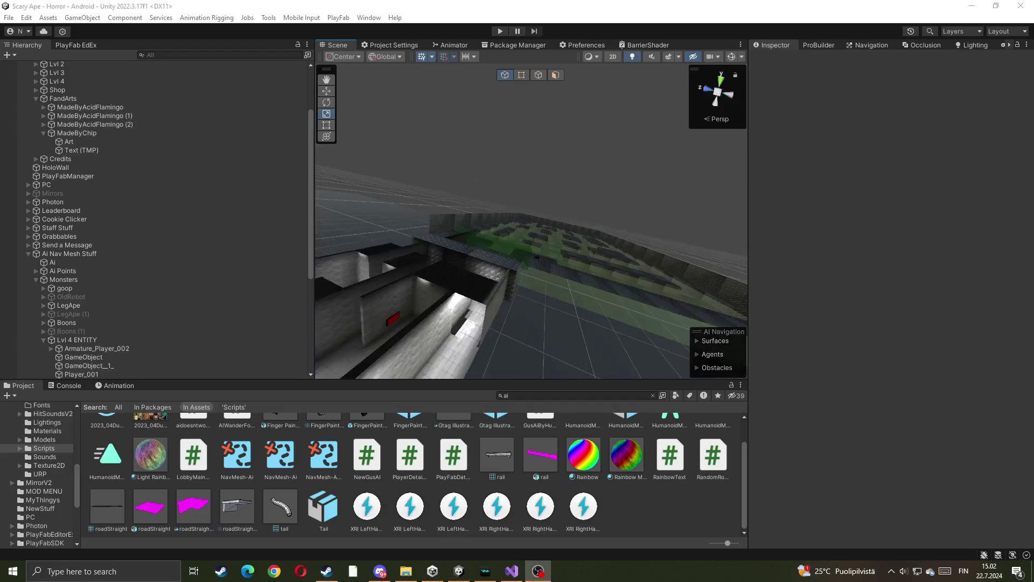
- Open the Navigation (Obsolete) window and show its Bake settings
left_click(362, 18)
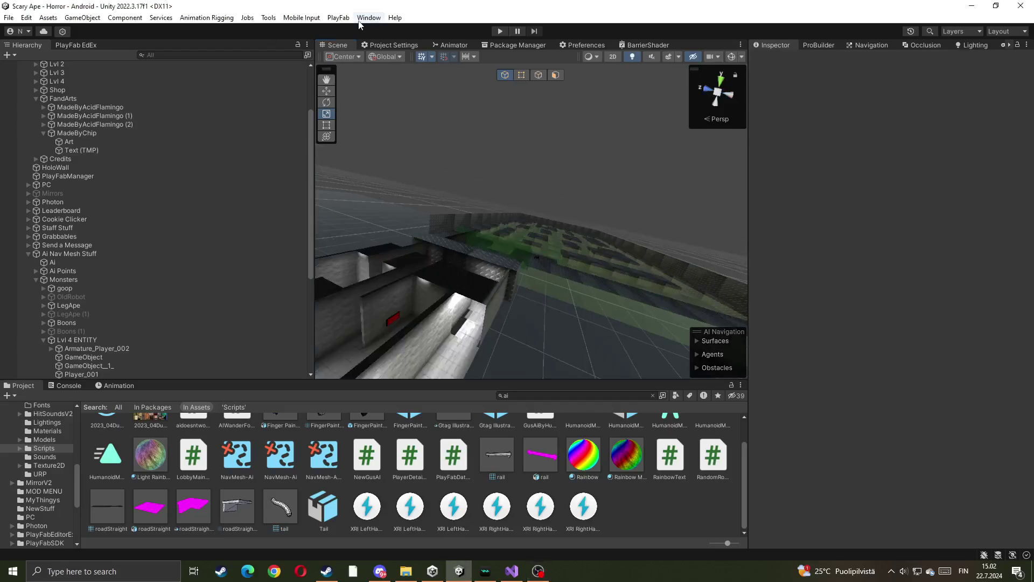
mouse_move(399, 304)
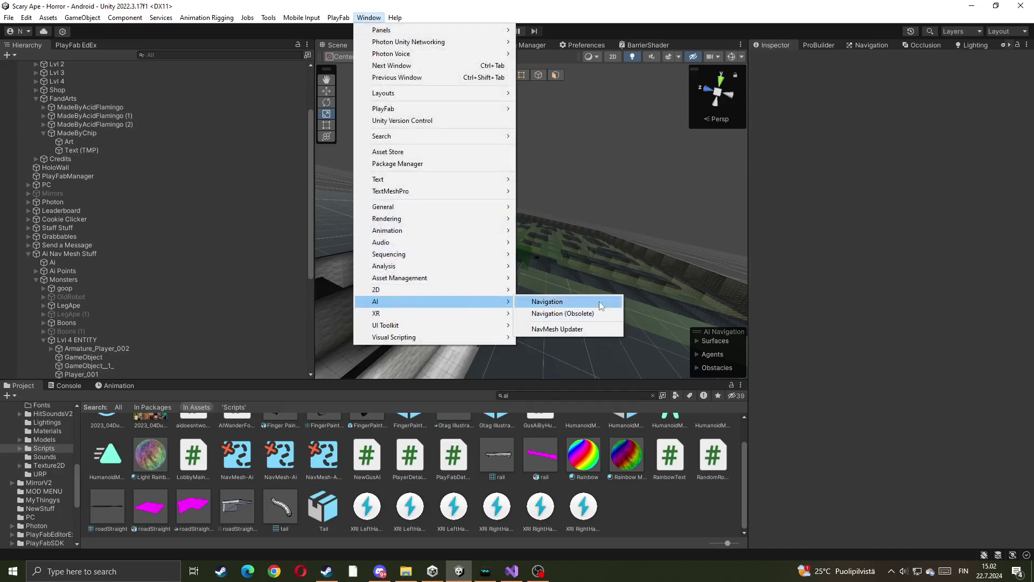
left_click(591, 318)
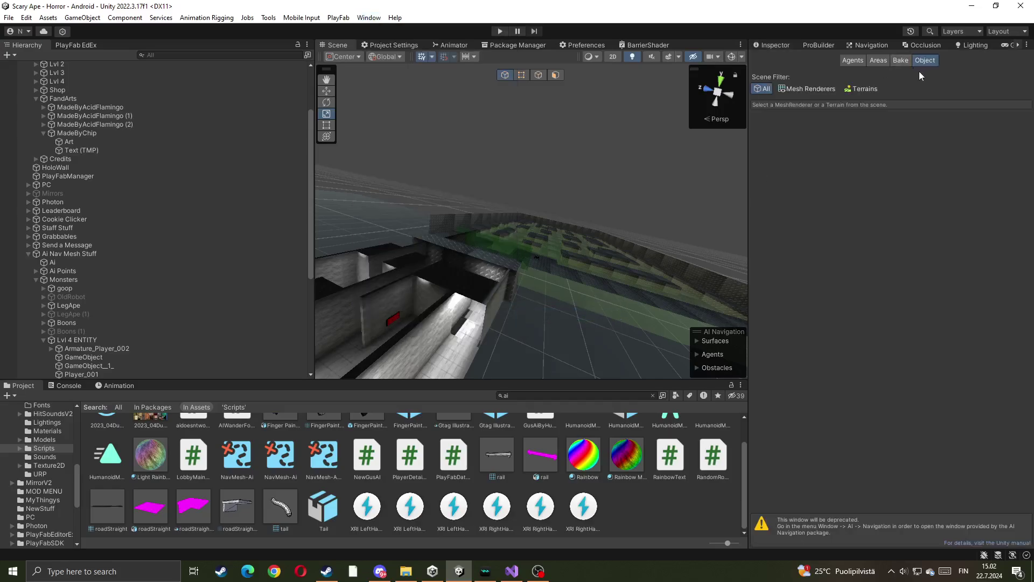
left_click(900, 61)
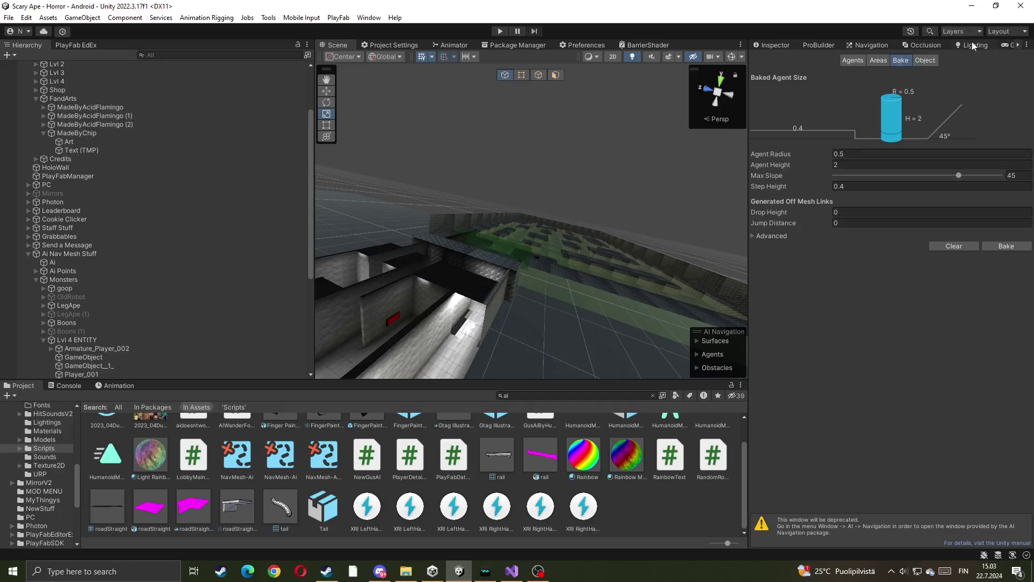
- Bring up the current Navigation window with the Humanoid agent type's settings
left_click(369, 18)
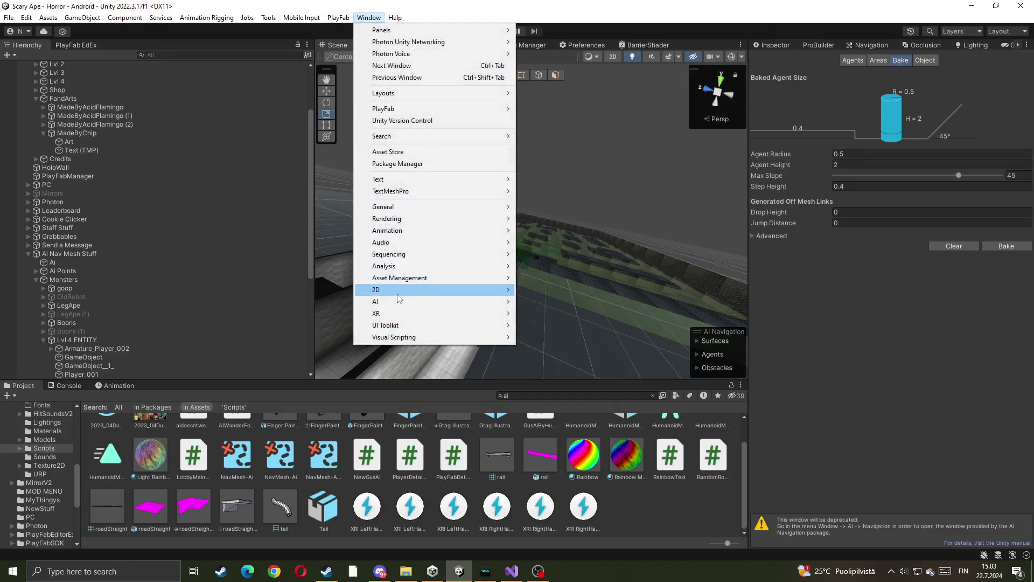
mouse_move(410, 302)
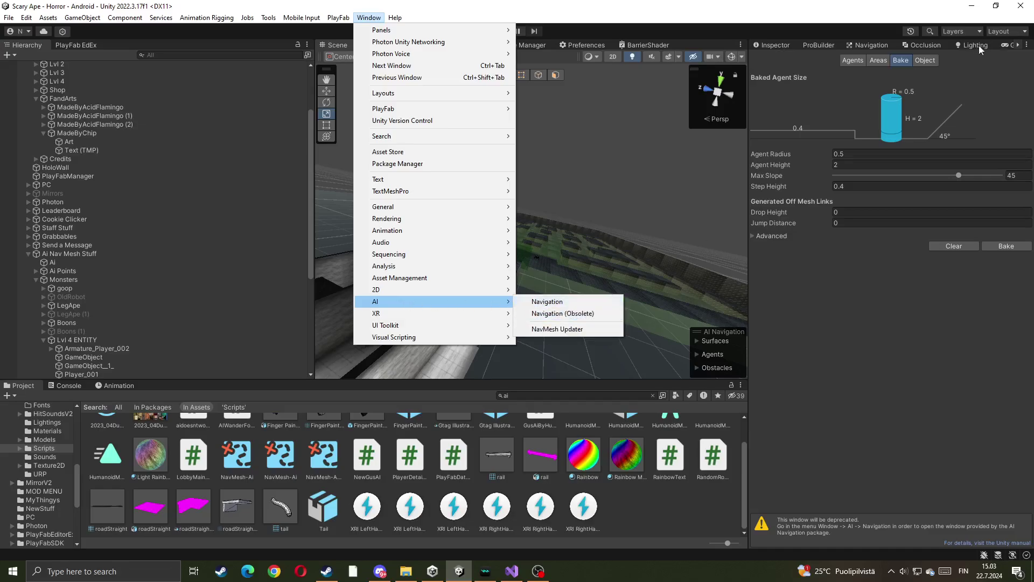
left_click(1016, 43)
left_click(755, 42)
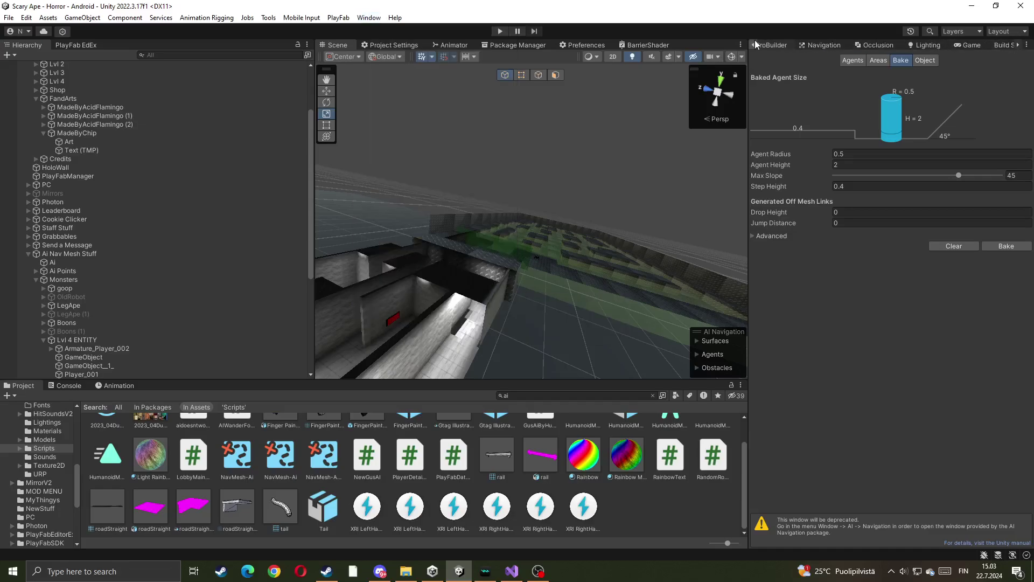
left_click(754, 45)
left_click(870, 59)
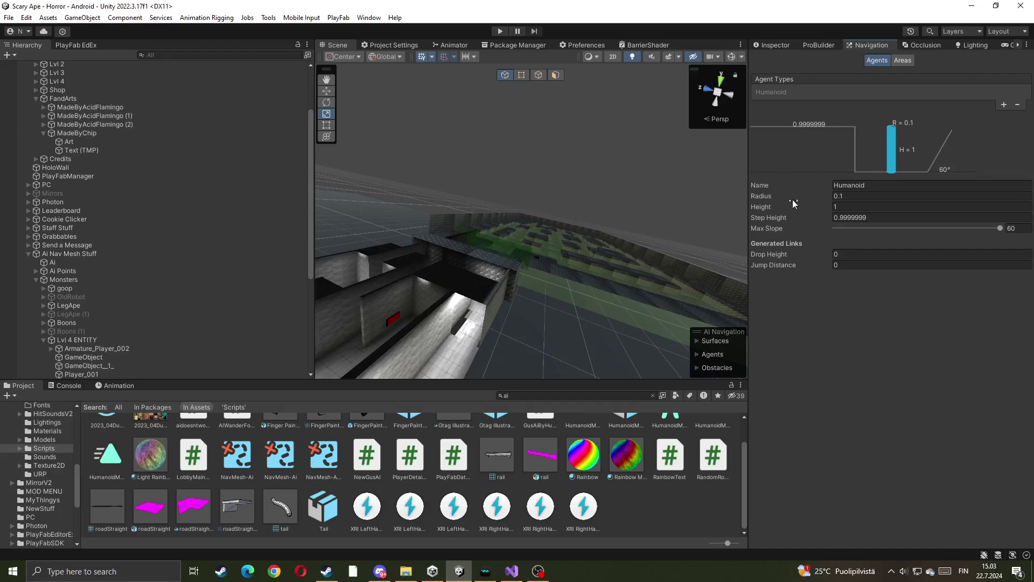
- Examine the Humanoid agent's radius, height and step height settings
left_click(840, 206)
left_click(867, 196)
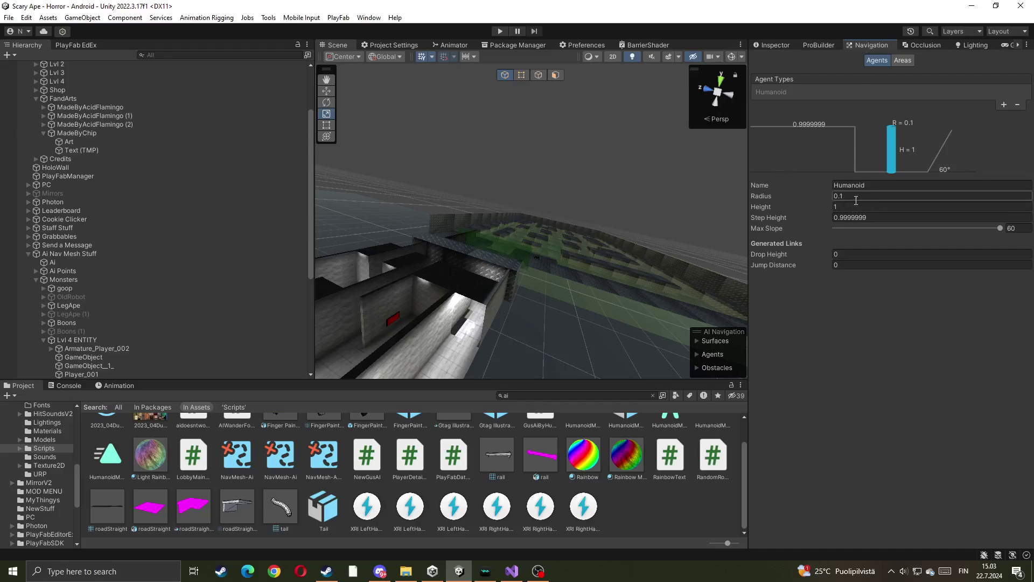
left_click(804, 216)
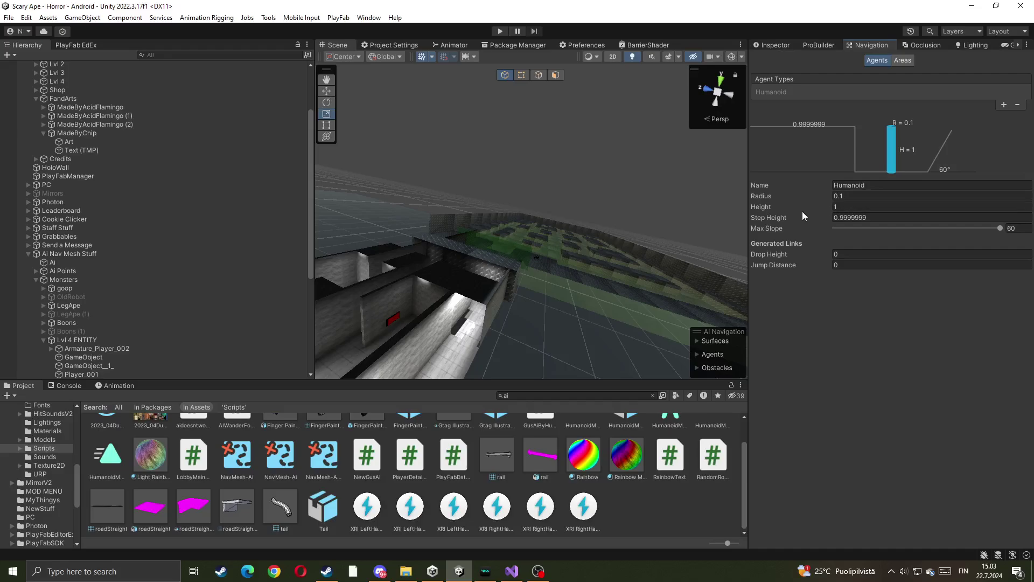
left_click(845, 209)
- Return to the Inspector and collapse the Map and Ai Nav Mesh Stuff groups in the Hierarchy
left_click(784, 45)
scroll(108, 188, "up", 5)
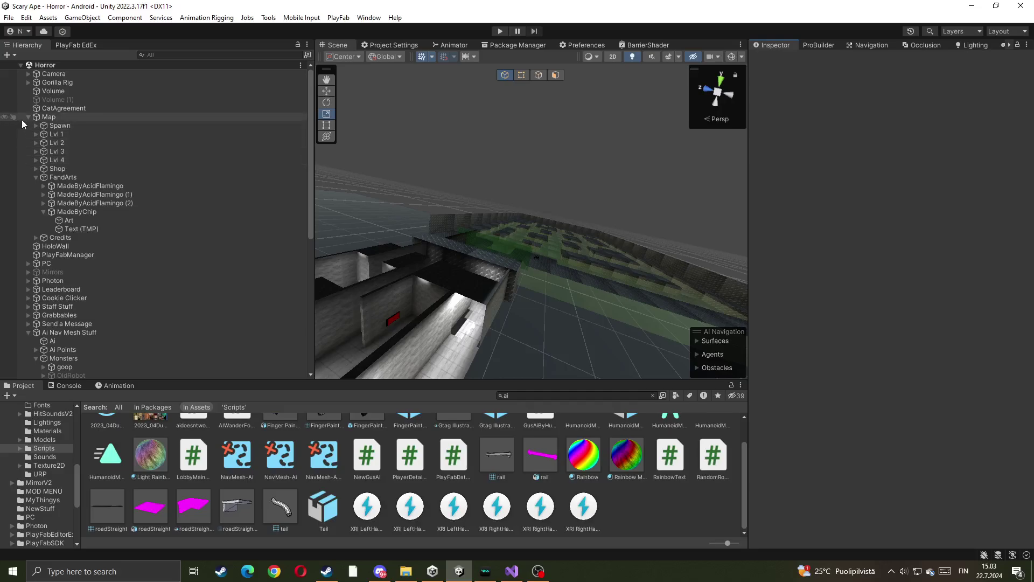
left_click(28, 116)
left_click(28, 212)
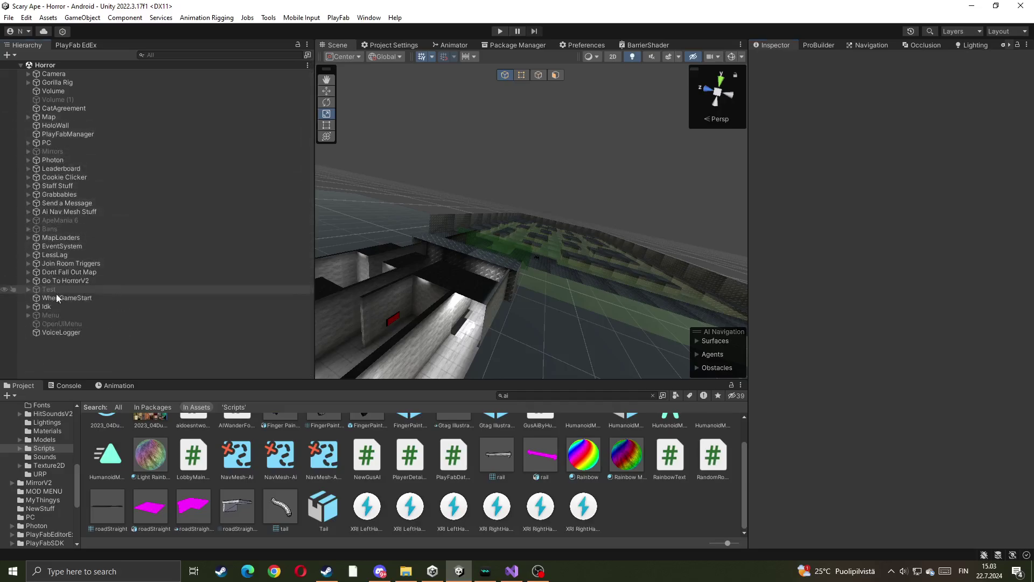
- Show the AI object types available for creation in the scene, without adding one
left_click(12, 55)
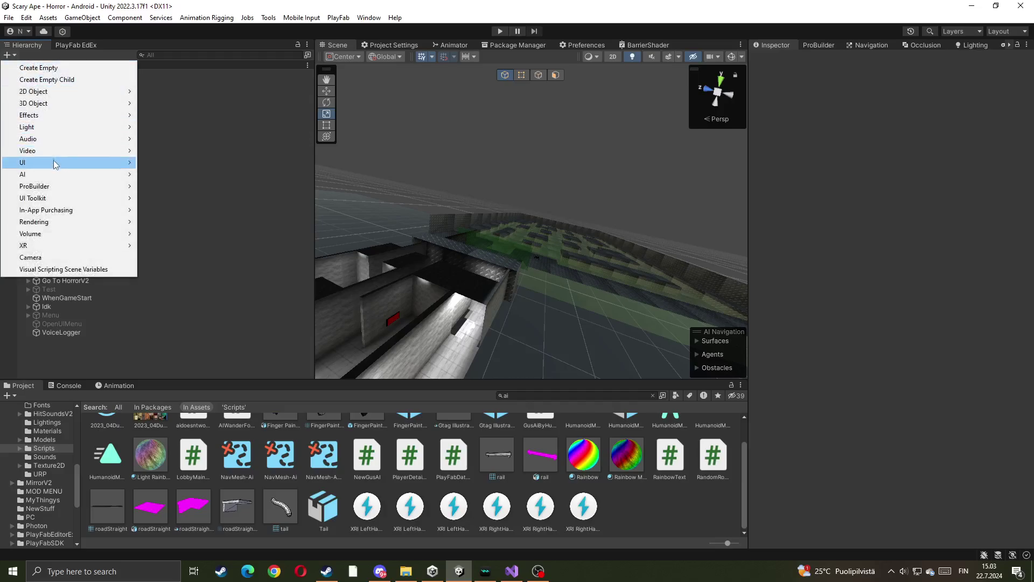
left_click(151, 340)
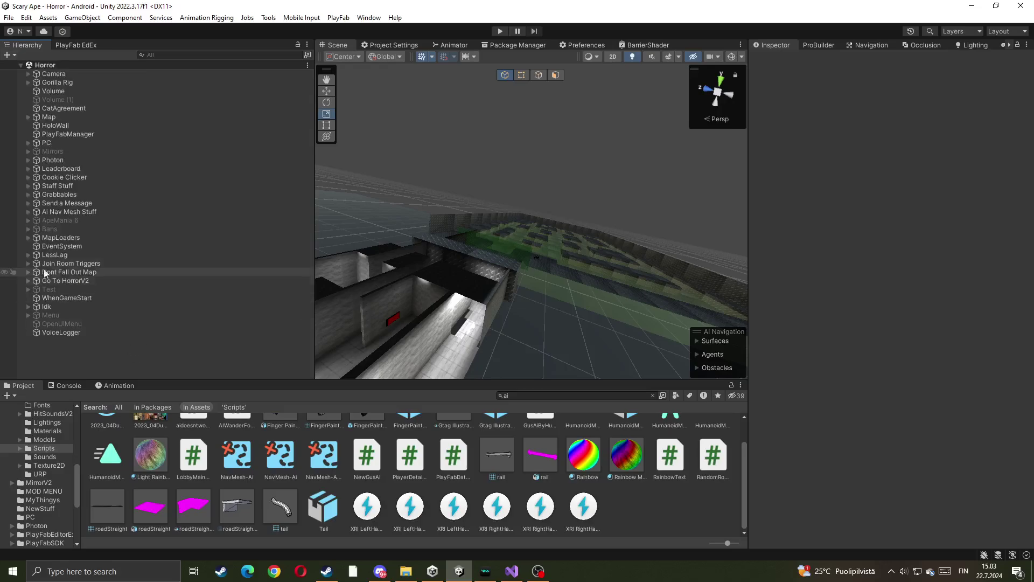
- Expand Ai Nav Mesh Stuff, collapse its Monsters group and select the Ai object to show its NavMeshSurface settings
left_click(28, 212)
left_click(35, 237)
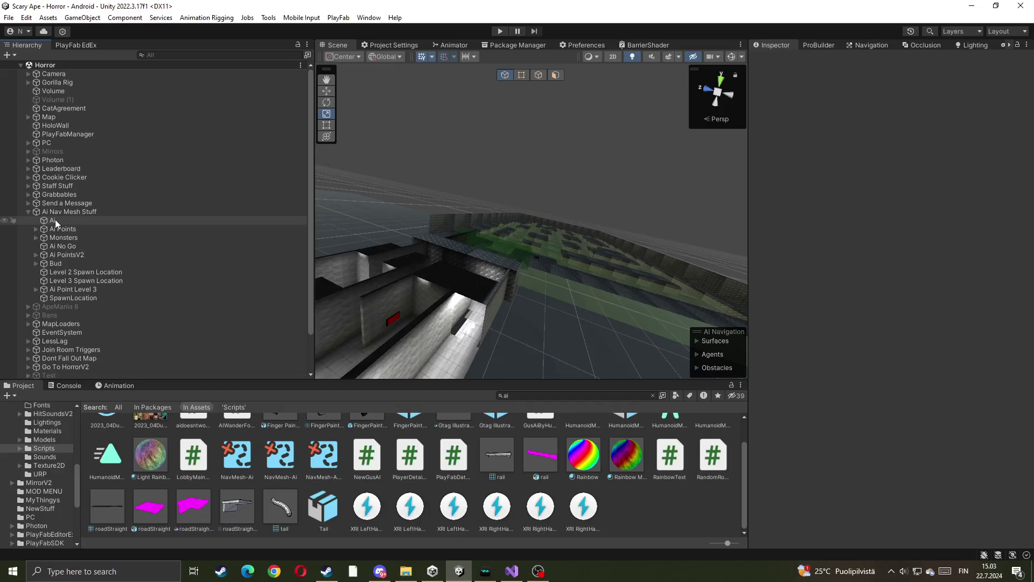
left_click(55, 218)
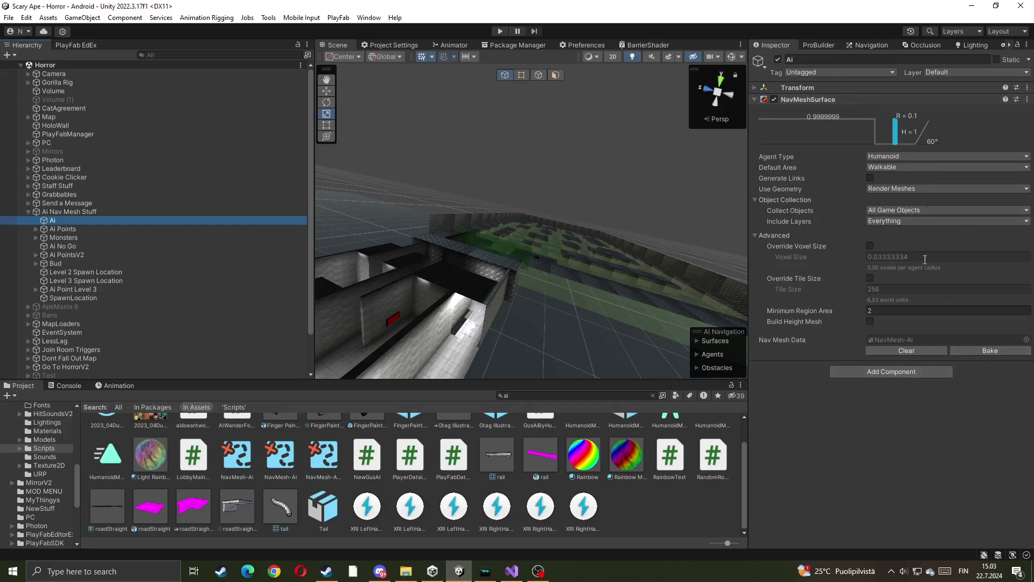
- Search the components available for the Ai object for "na" and close the list without adding one
left_click(899, 373)
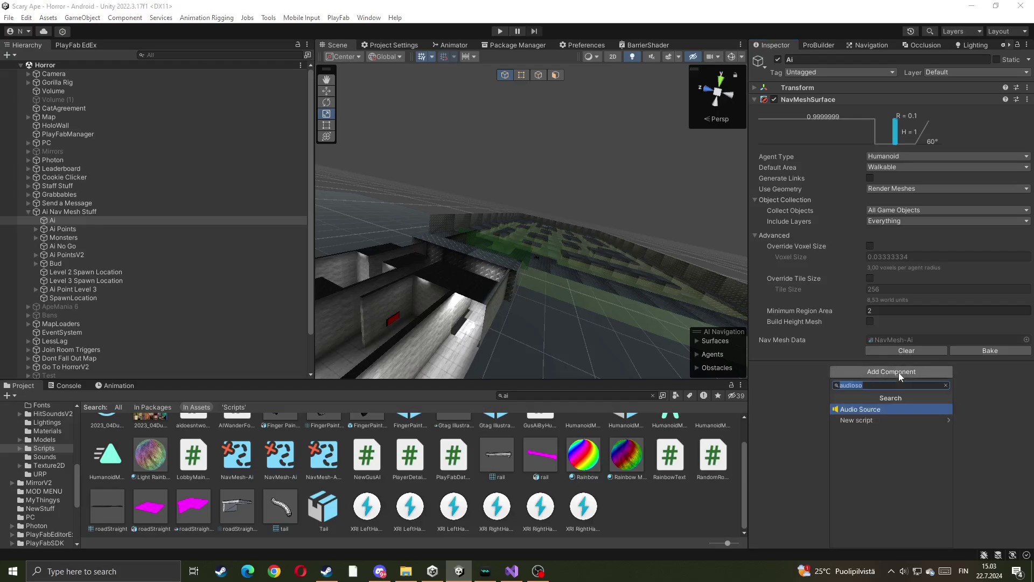
type("na")
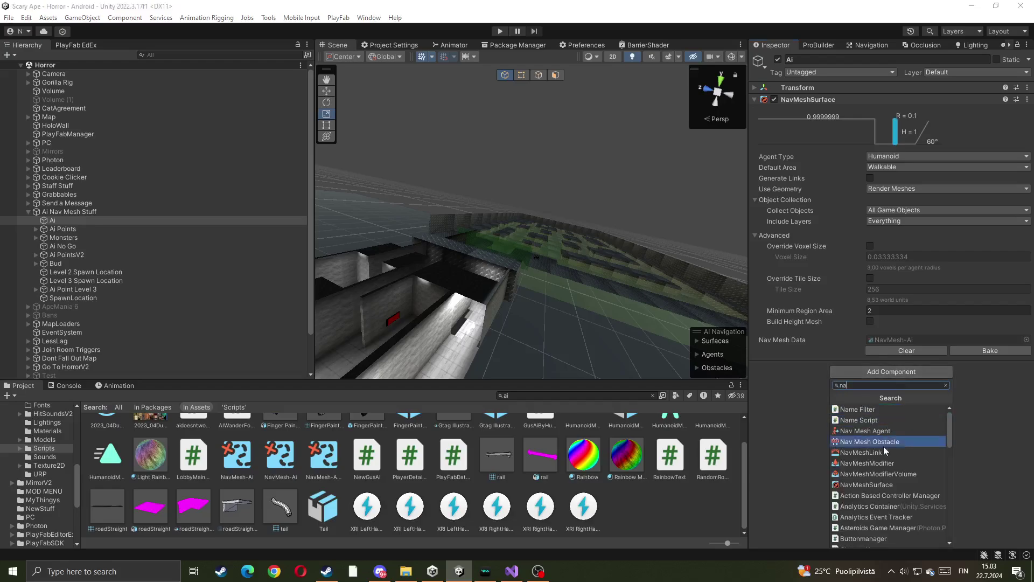
left_click(994, 455)
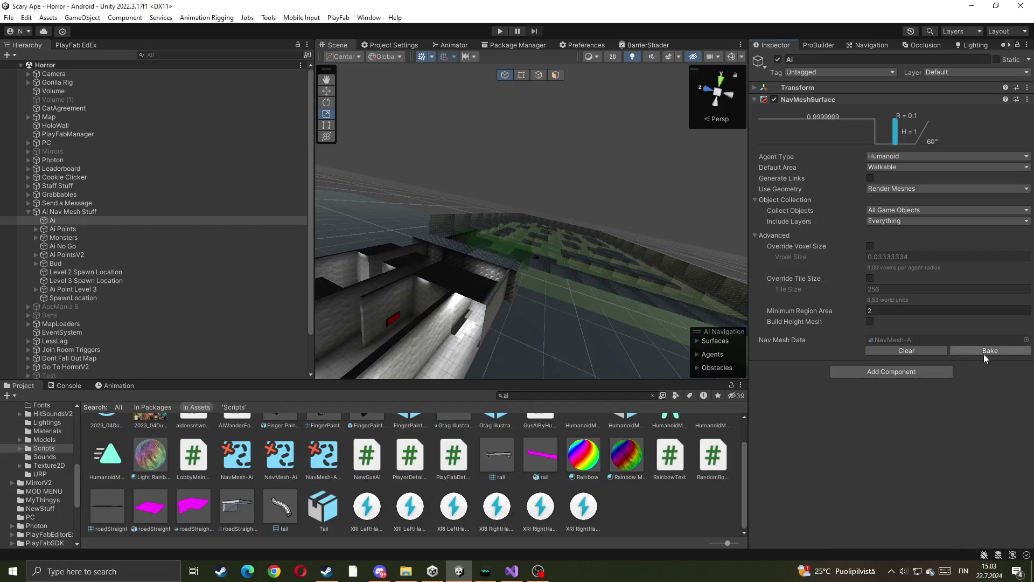
- Bake the Ai object's NavMeshSurface and turn on scene gizmos to inspect the walkable areas across the map
left_click(982, 353)
left_click(731, 57)
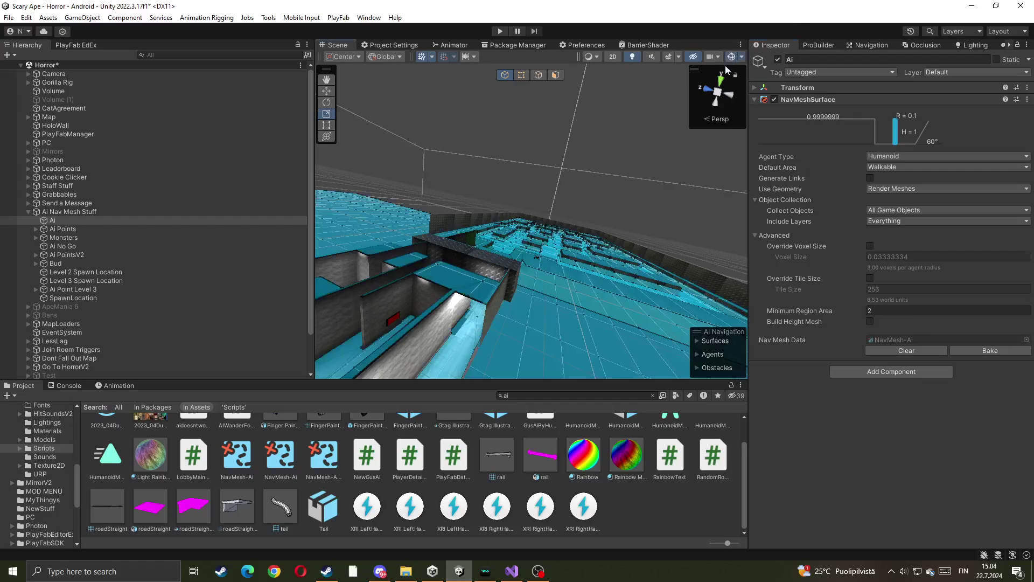
right_click_drag(561, 235, 524, 246)
left_click_drag(524, 246, 483, 271, "alt")
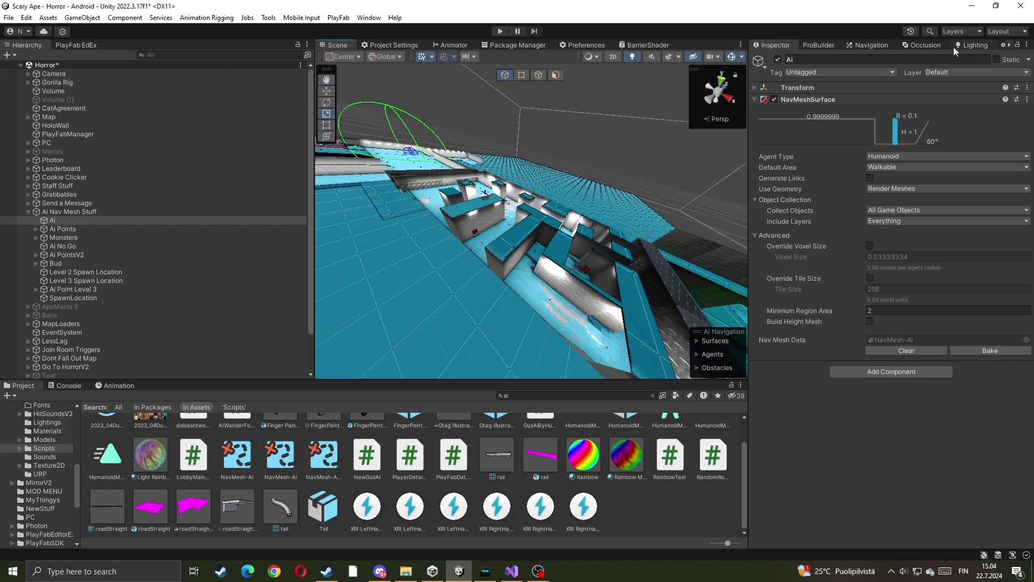
- Review the Humanoid agent's navigation settings, including max slope, and return to the Ai object's Inspector to view the baked surface
left_click(876, 46)
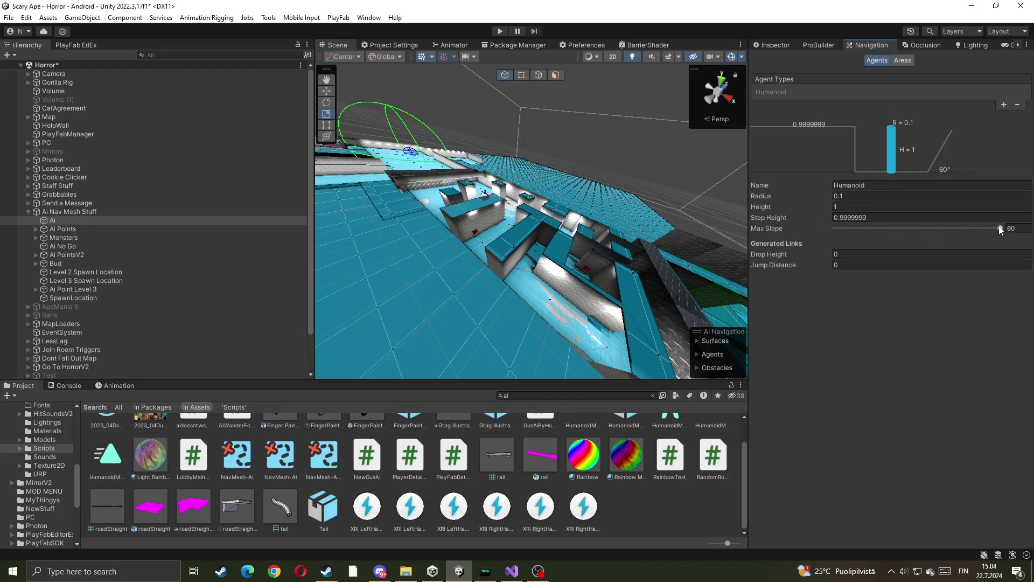
left_click(783, 46)
left_click_drag(598, 141, 744, 140, "alt")
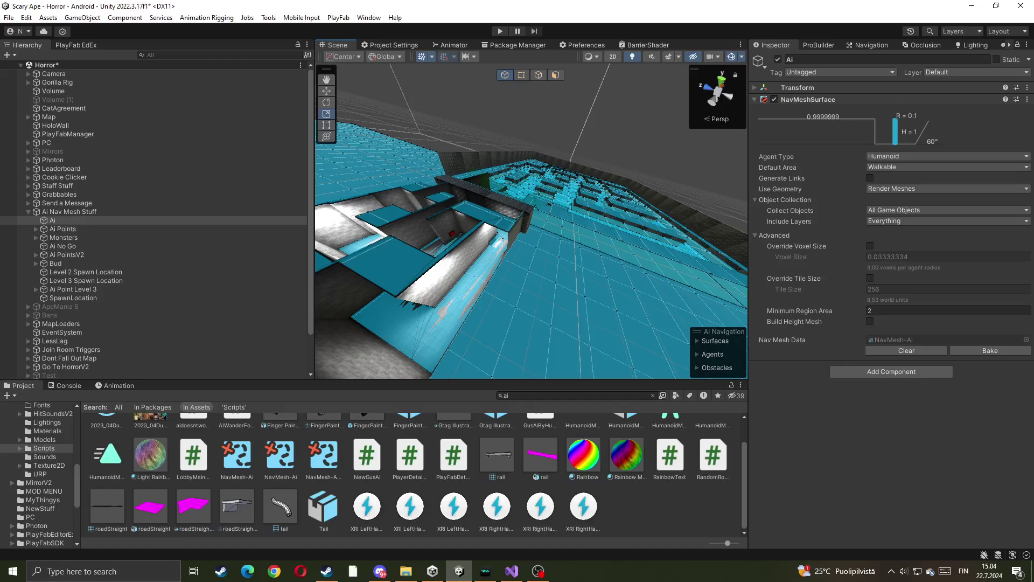
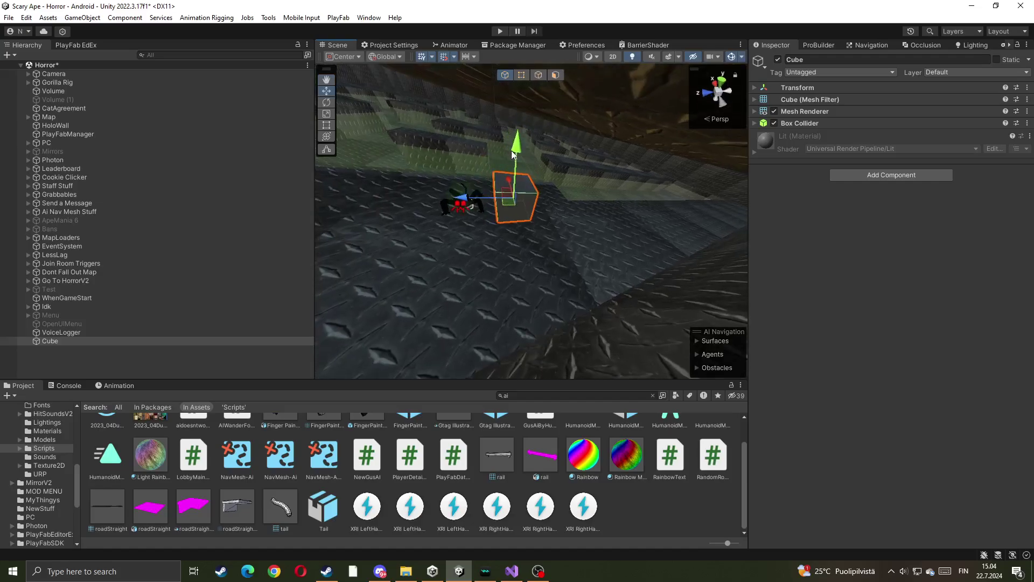
- Lower the cube onto the floor beside the spider monster and add a Nav Mesh Agent component to it
left_click_drag(513, 151, 513, 190)
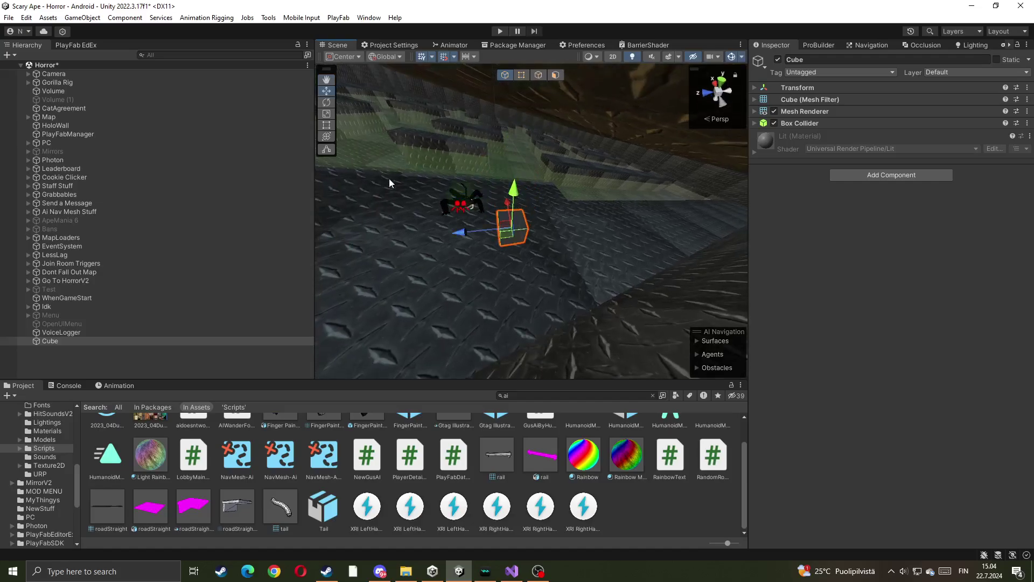
right_click_drag(389, 179, 295, 173)
key("w")
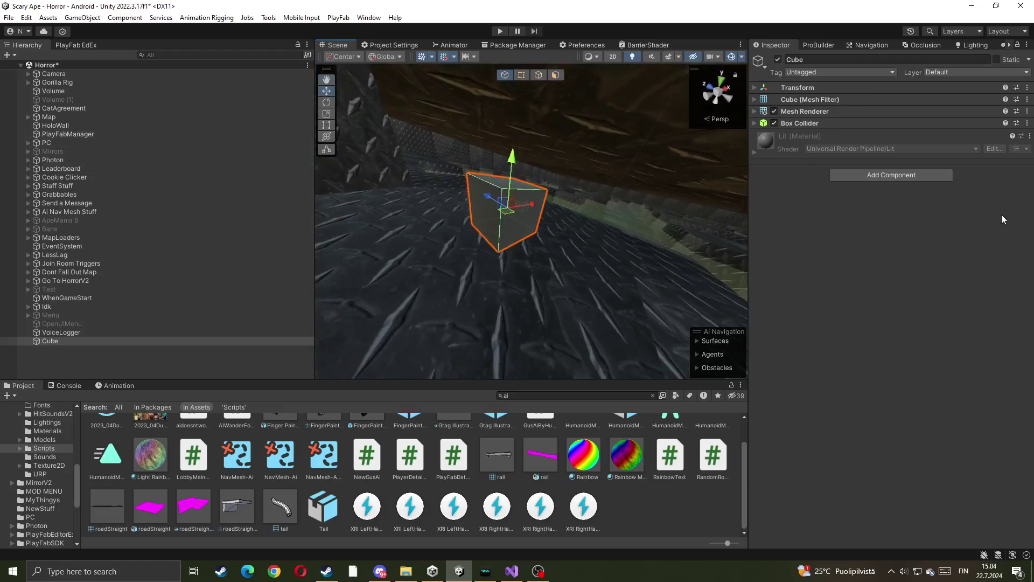
left_click(890, 174)
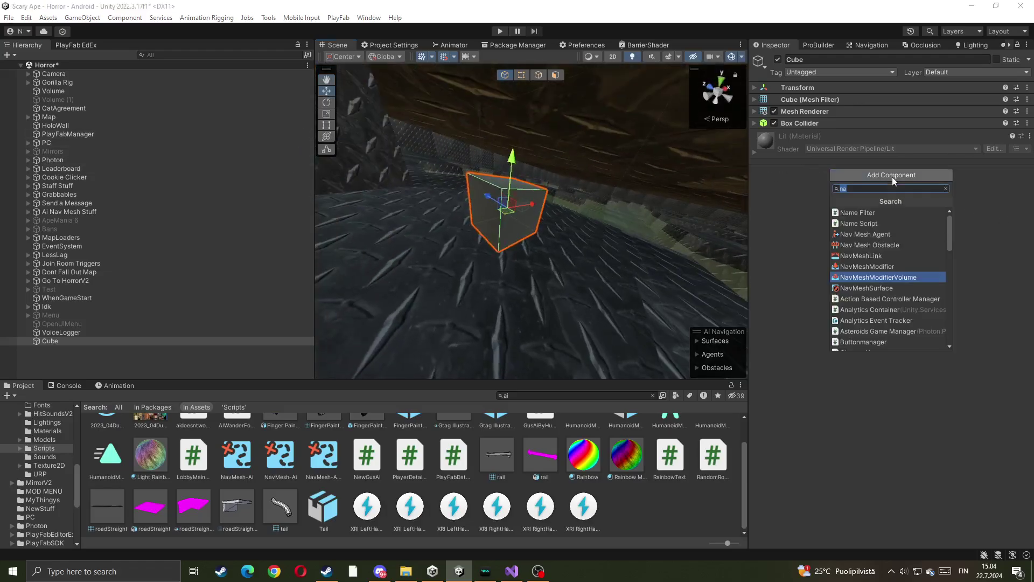
left_click(865, 234)
- Enlarge the cube's Box Collider to about 1.41 × 1.31 × 1.94 and assign the cube to the Trigger layer
left_click(799, 123)
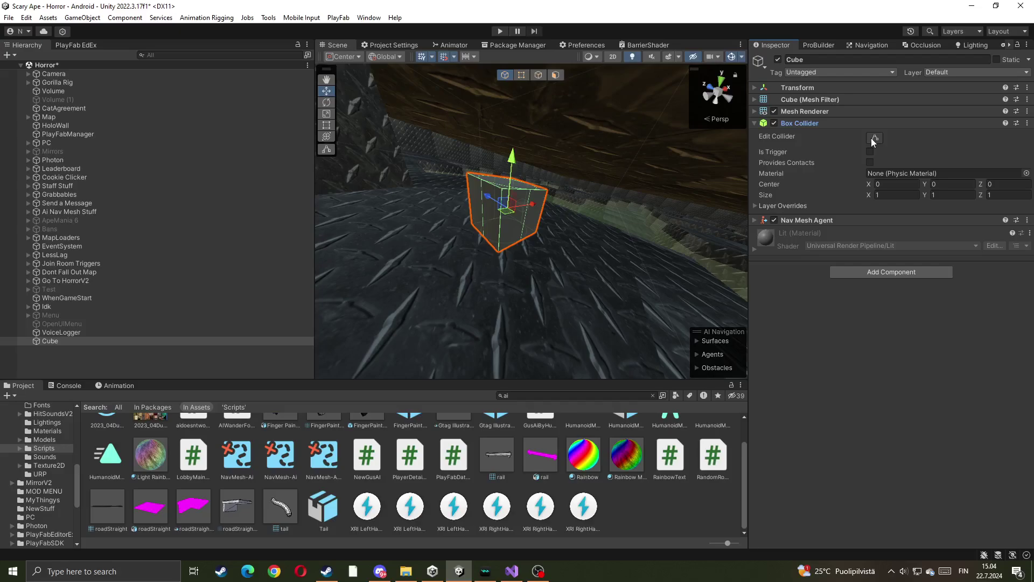
left_click(874, 138)
left_click_drag(525, 217, 554, 240)
left_click_drag(519, 189, 524, 163)
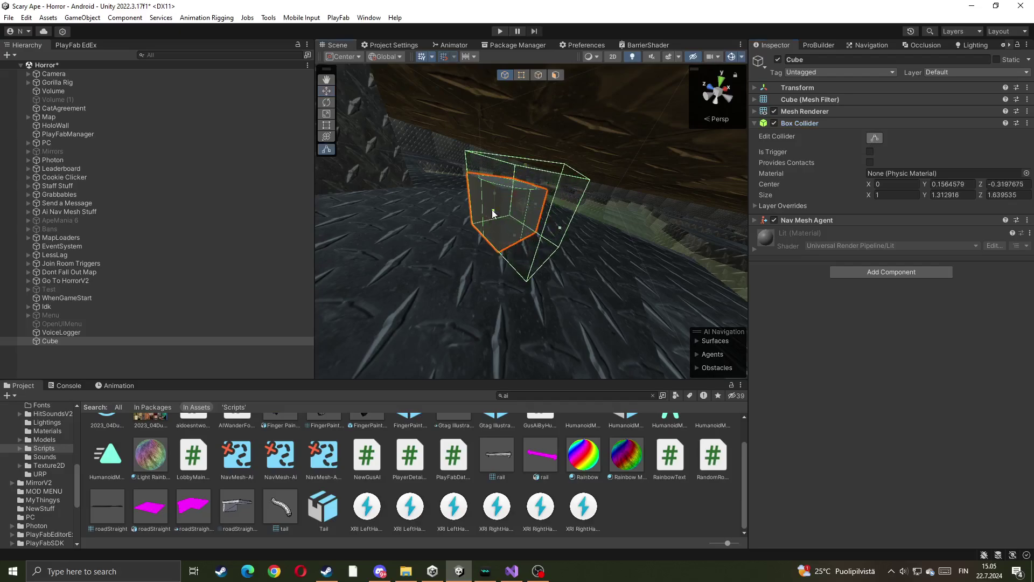
left_click_drag(492, 212, 536, 202)
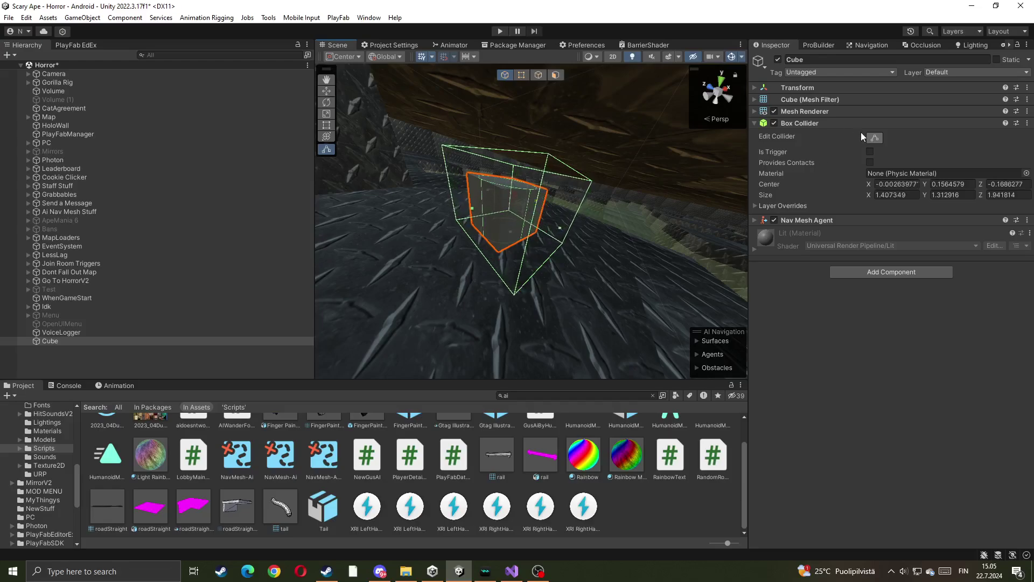
left_click(873, 139)
left_click(838, 124)
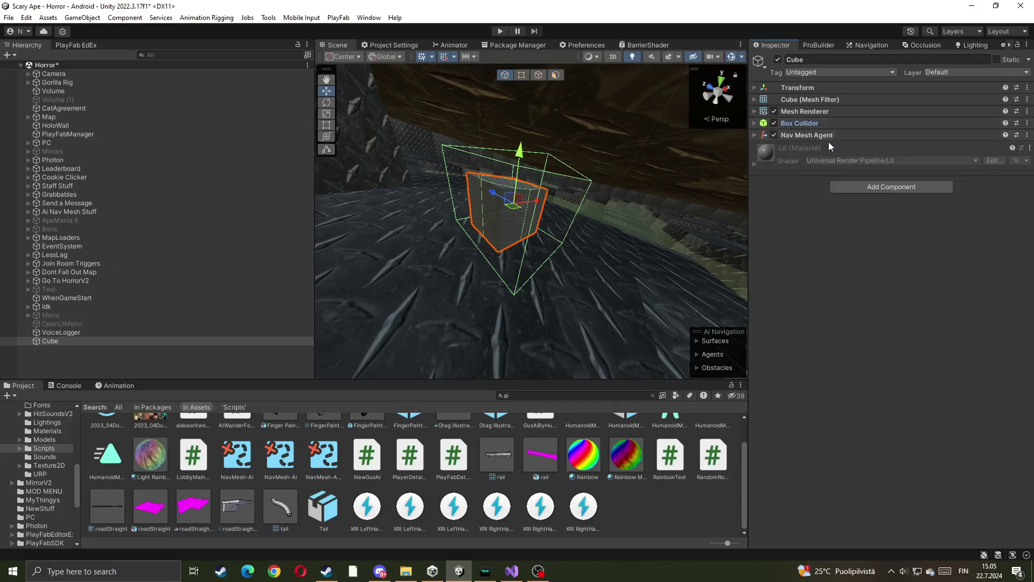
left_click(941, 71)
left_click(965, 204)
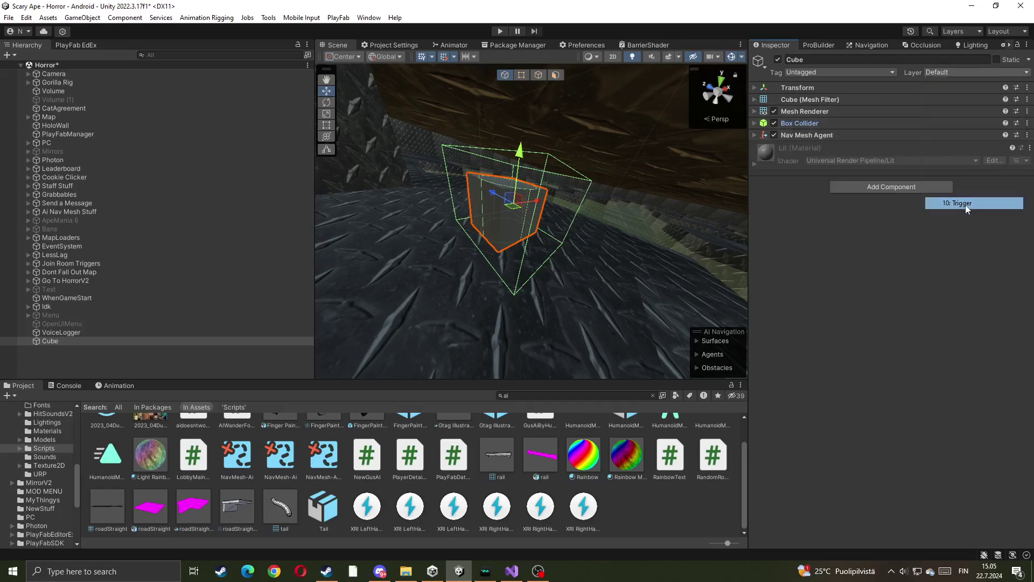
- Set the cube's Nav Mesh Agent obstacle avoidance radius to 1.16 and height to 0.91, keeping the base offset at 0.5
left_click(805, 136)
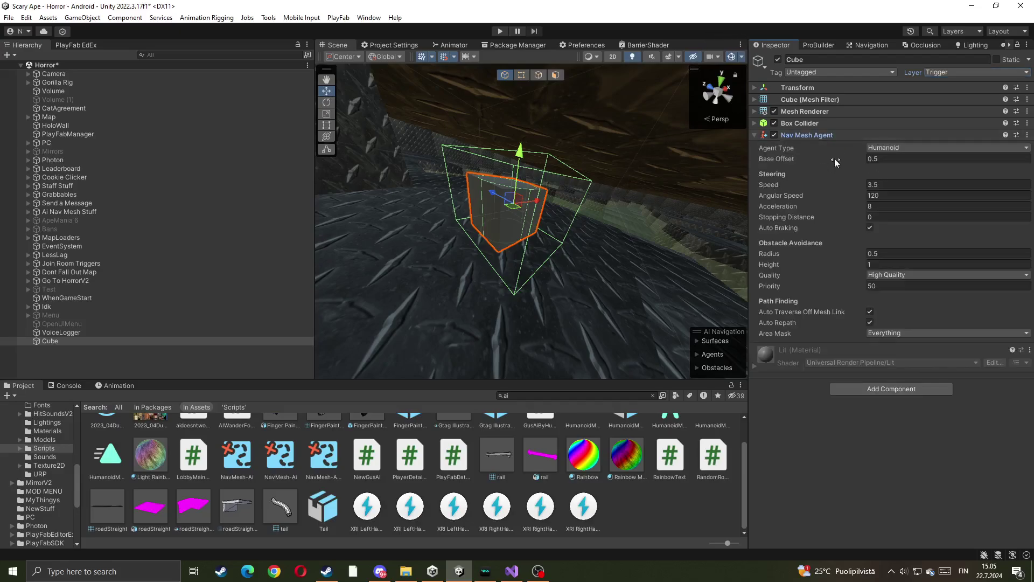
scroll(545, 200, "down", 10)
right_click_drag(545, 200, 450, 170)
scroll(536, 189, "up", 10)
scroll(538, 191, "down", 3)
scroll(451, 170, "down", 5)
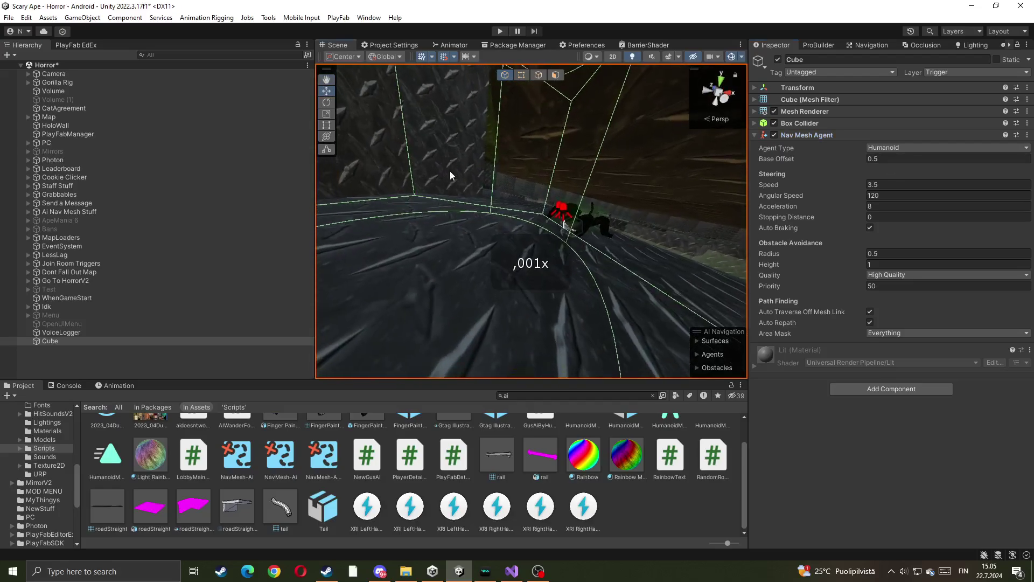
scroll(497, 193, "down", 4)
scroll(541, 205, "up", 1)
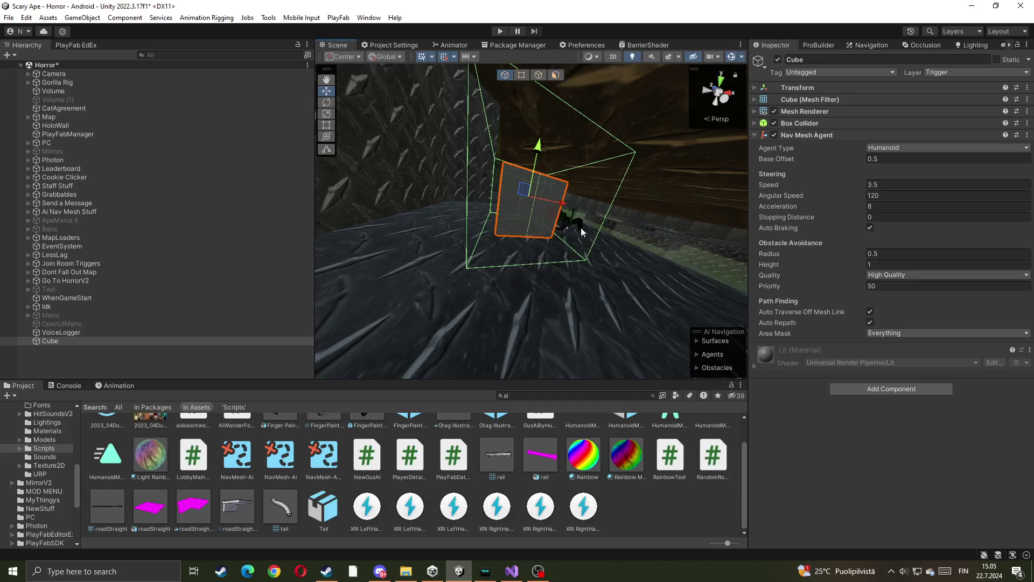
scroll(574, 220, "up", 5)
mouse_move(580, 228)
right_mouse_down()
mouse_move(571, 216)
mouse_move(565, 225)
right_mouse_up()
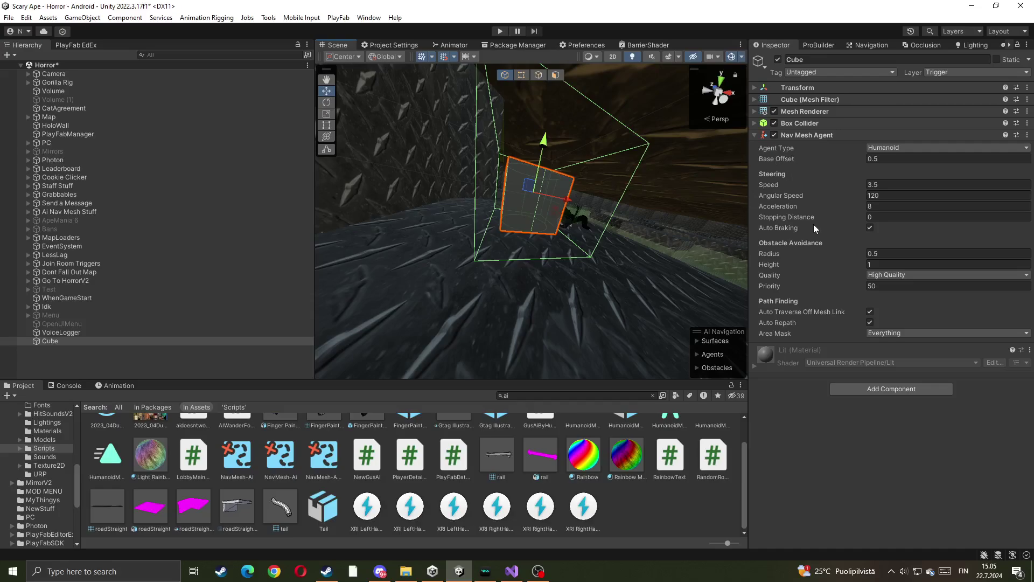
mouse_move(789, 253)
left_mouse_down()
mouse_move(765, 253)
mouse_move(786, 263)
left_mouse_up()
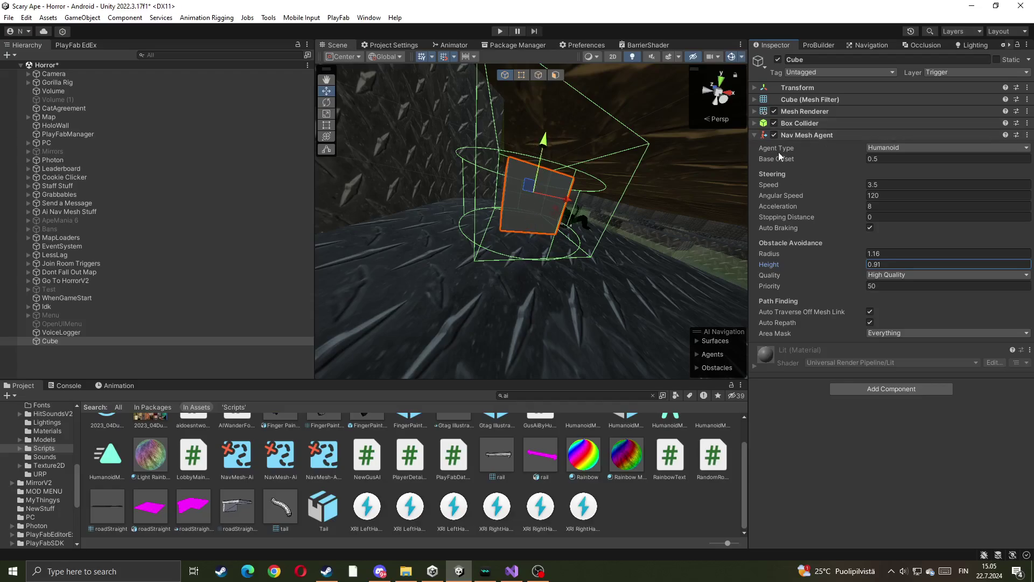
left_click_drag(808, 160, 807, 159)
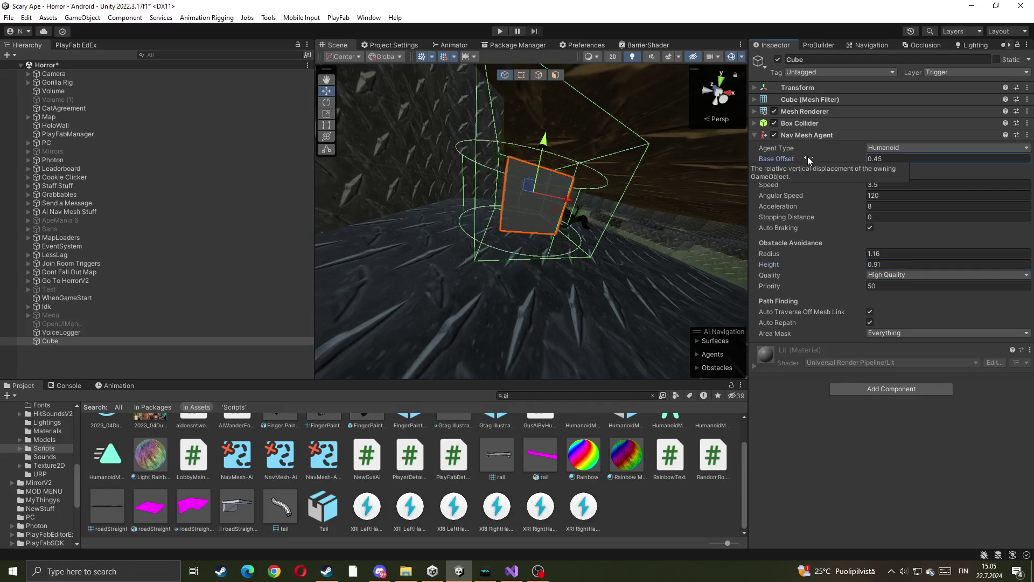
key("ctrl+z")
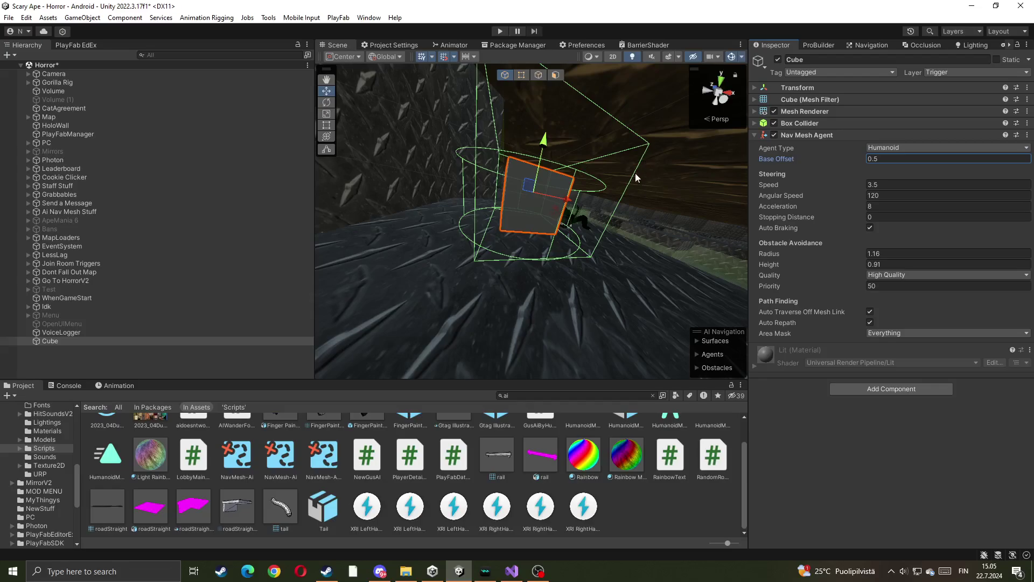
left_click(814, 135)
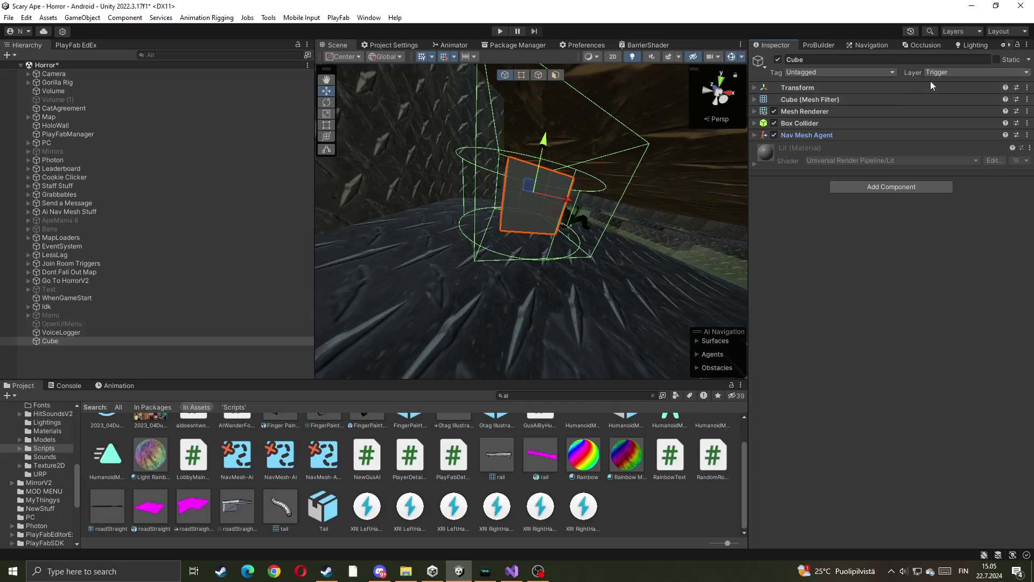
- Add the AI Wander Follow and Aidoesntworkwhenviewismine scripts to the cube
left_click(882, 187)
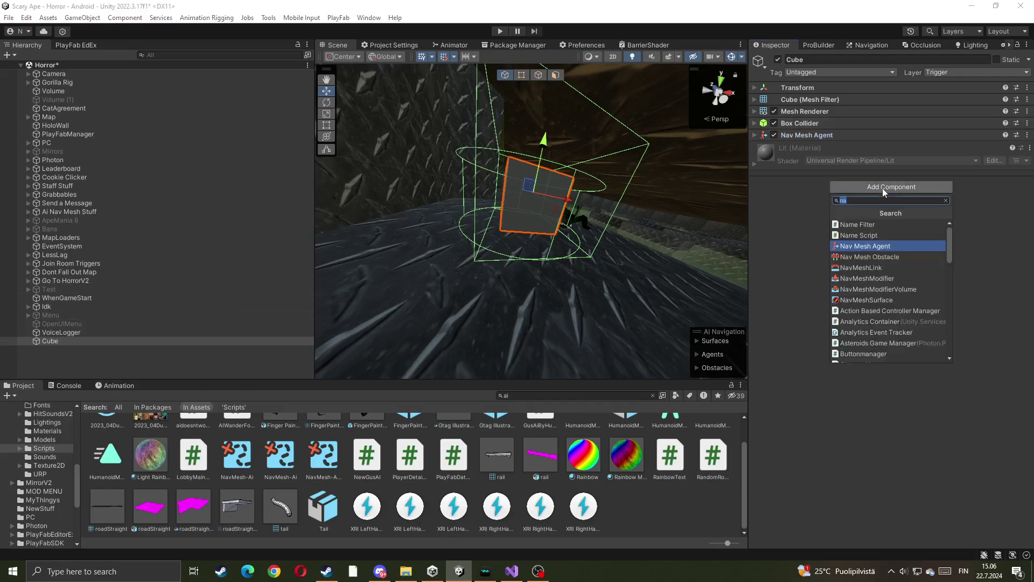
type("ai")
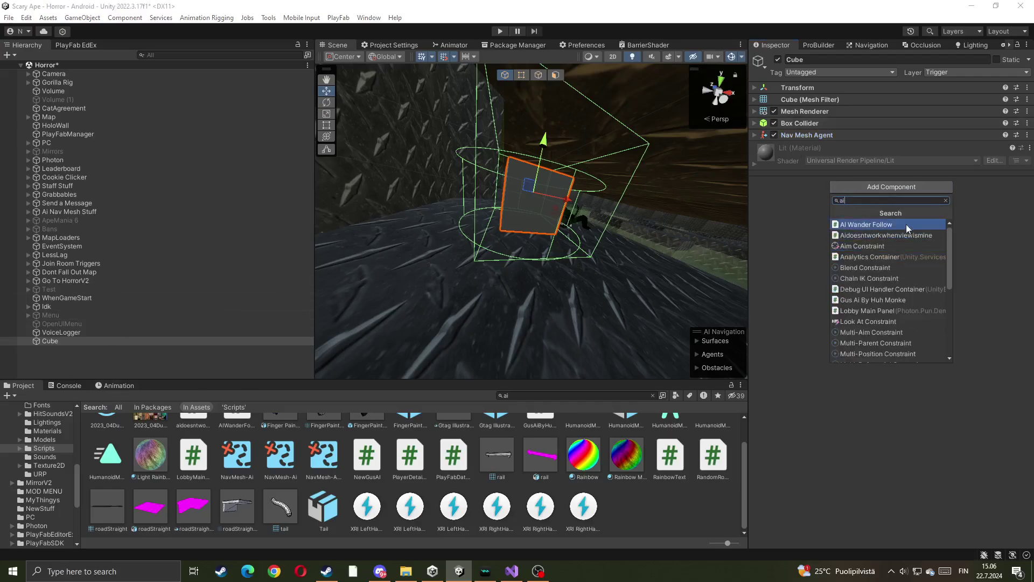
left_click(906, 224)
left_click(871, 199)
left_click(902, 247)
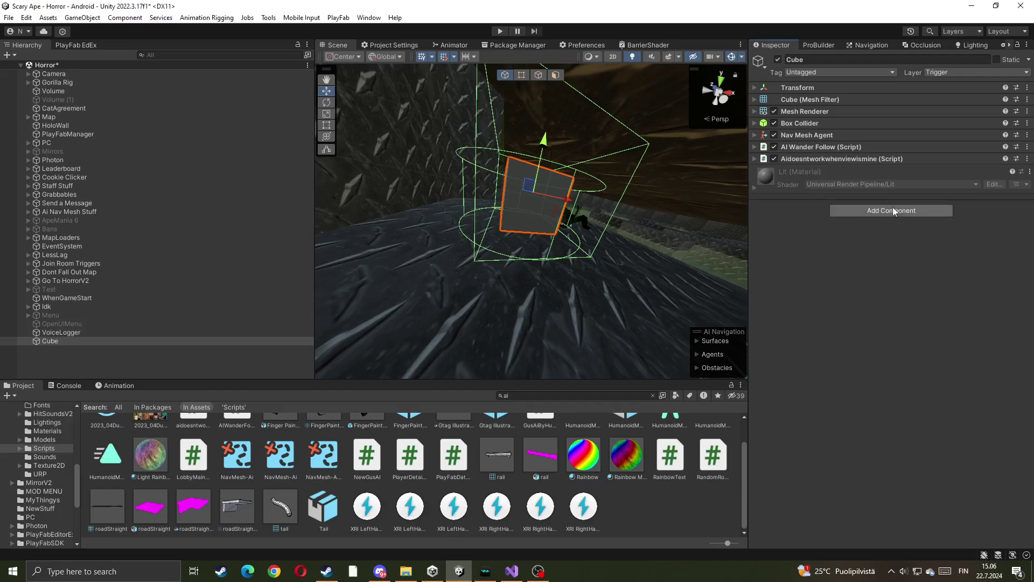
left_click(893, 209)
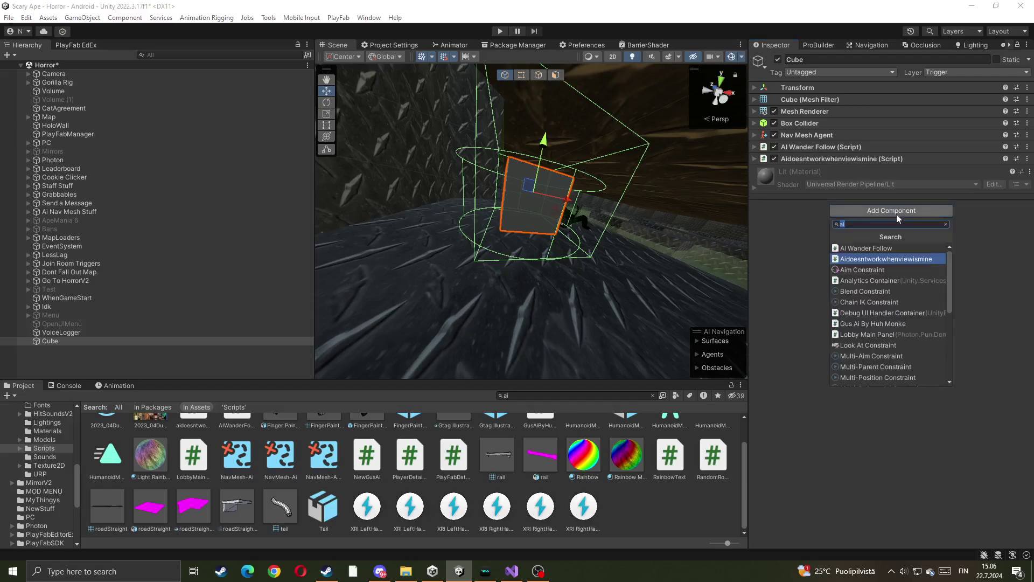
key("Down")
left_click(794, 241)
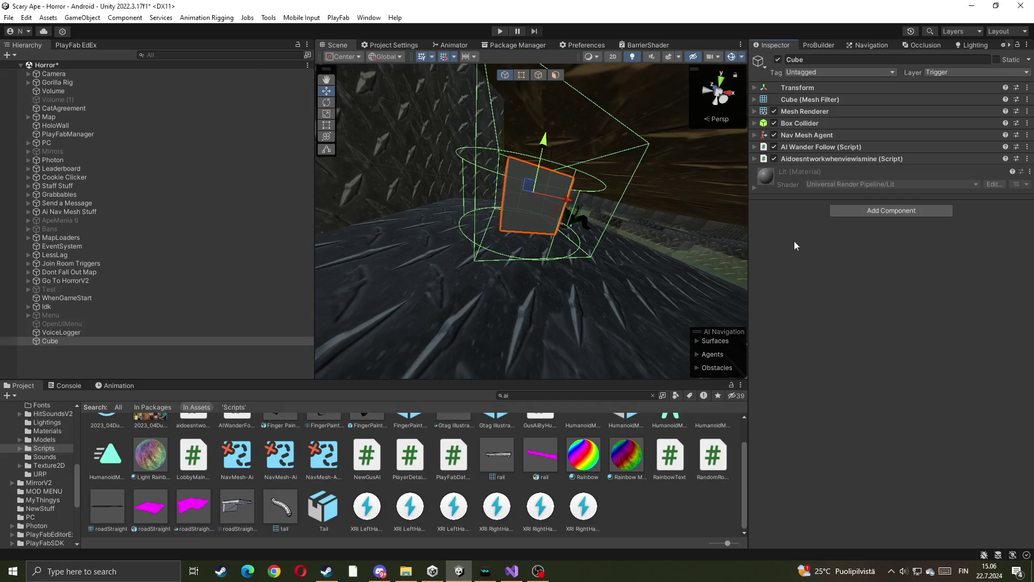
- Expand both new scripts and assign the cube's Nav Mesh Agent to the Aidoesntworkwhenviewismine script
left_click(812, 159)
left_click(819, 144)
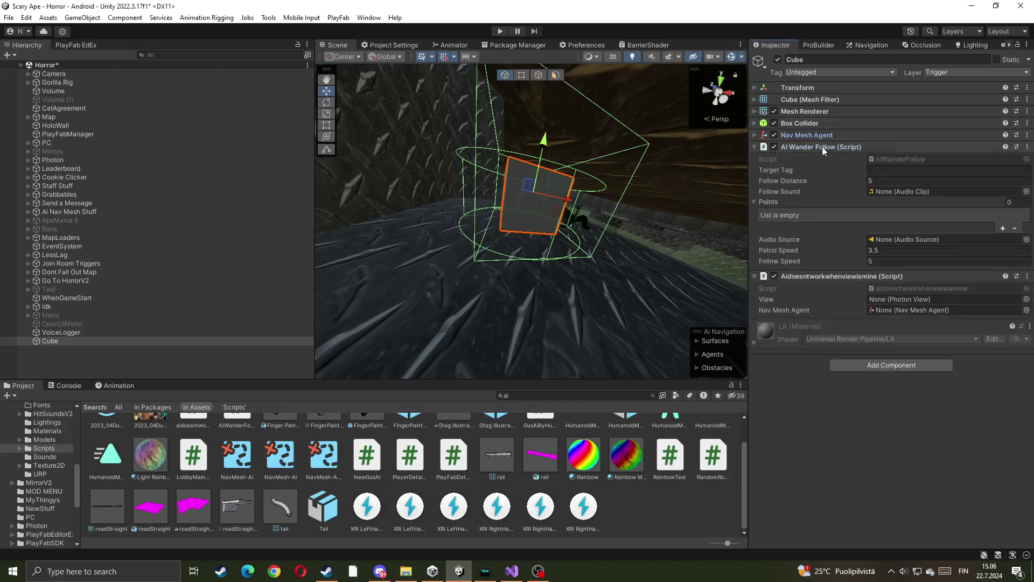
left_click_drag(817, 136, 915, 308)
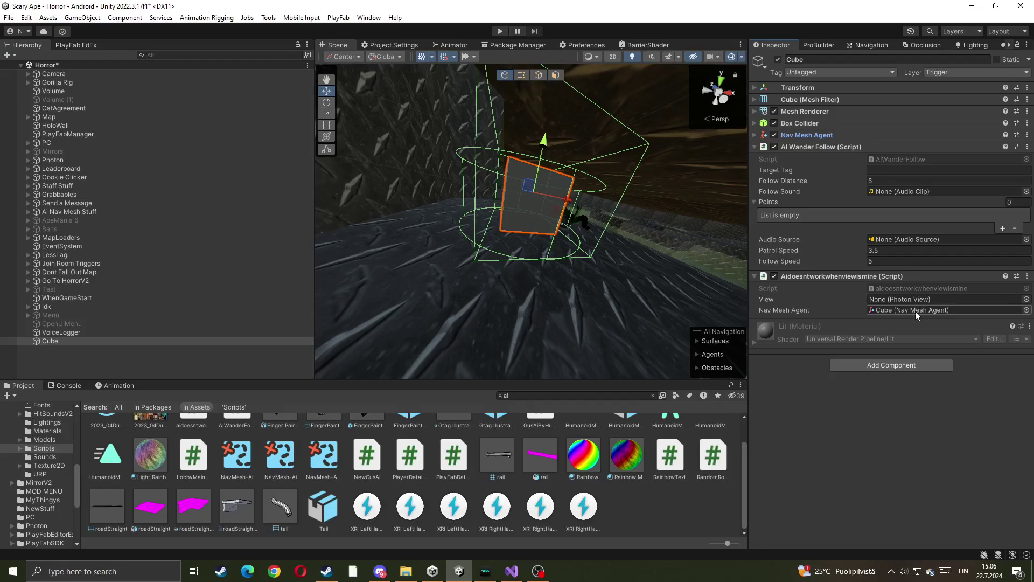
- Set the AI Wander Follow script's target tag to Player and its follow distance to 8
left_click(875, 170)
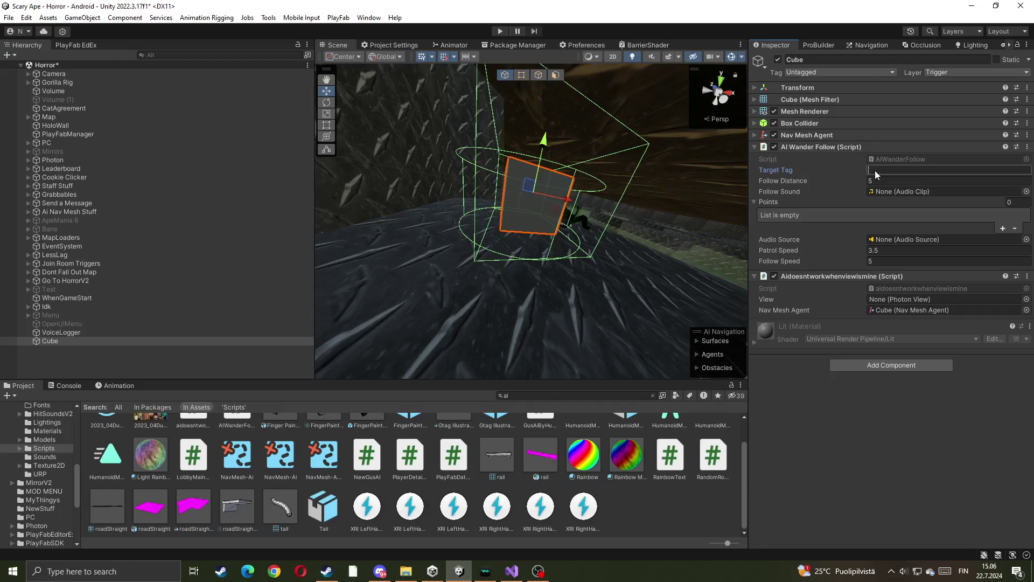
type("Player")
left_click(913, 182)
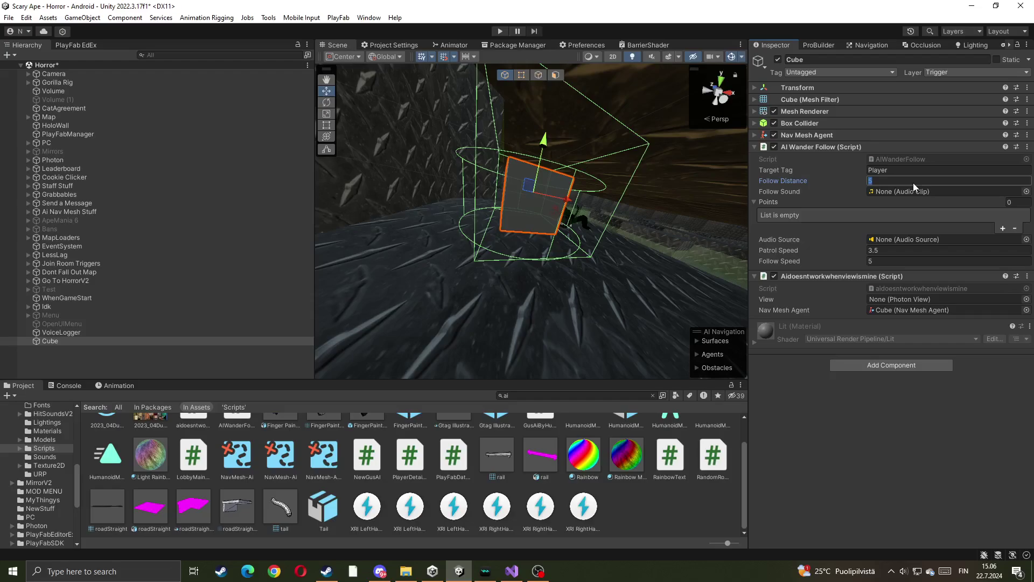
scroll(613, 174, "down", 8)
right_click_drag(613, 173, 593, 198)
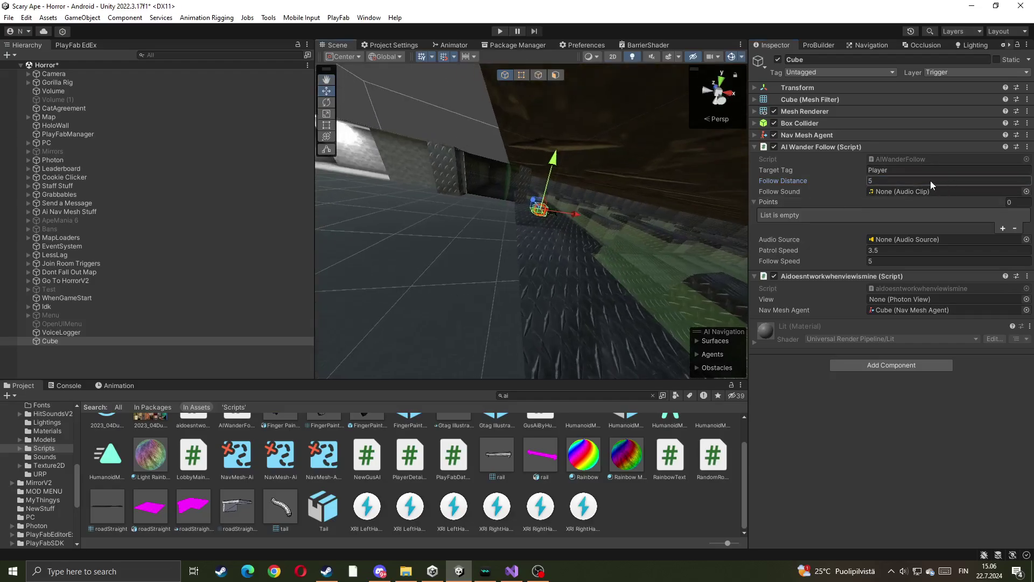
type("8")
- Assign the MonsterNewChaseSoundByStormy audio clip as the AI Wander Follow script's follow sound
left_click(1026, 191)
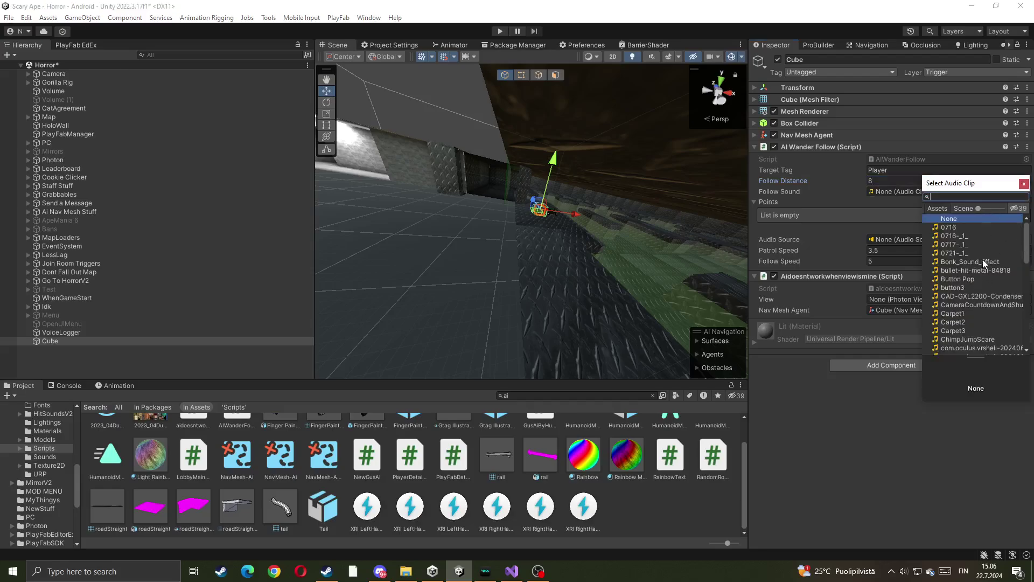
scroll(965, 283, "down", 10)
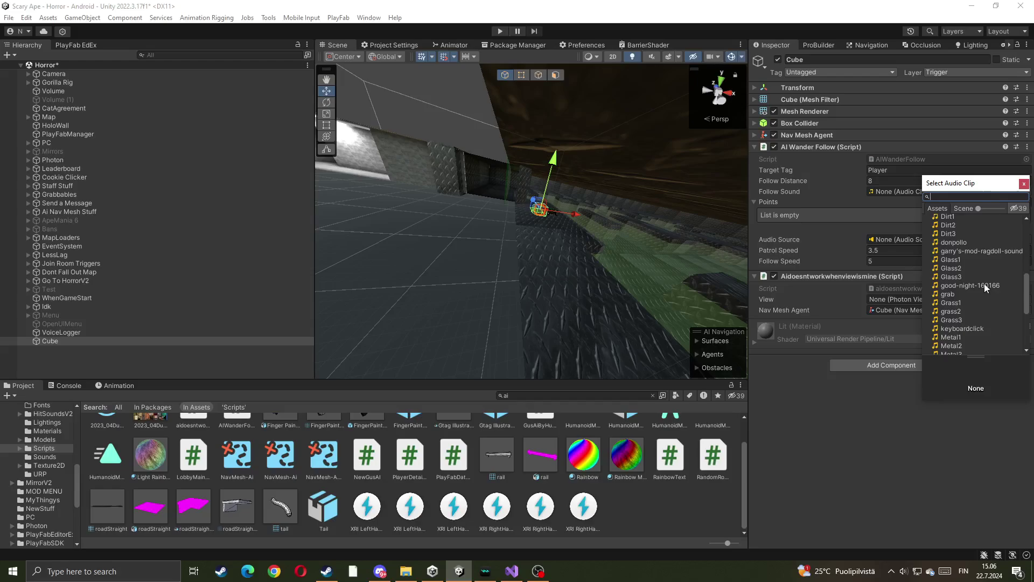
scroll(977, 281, "up", 10)
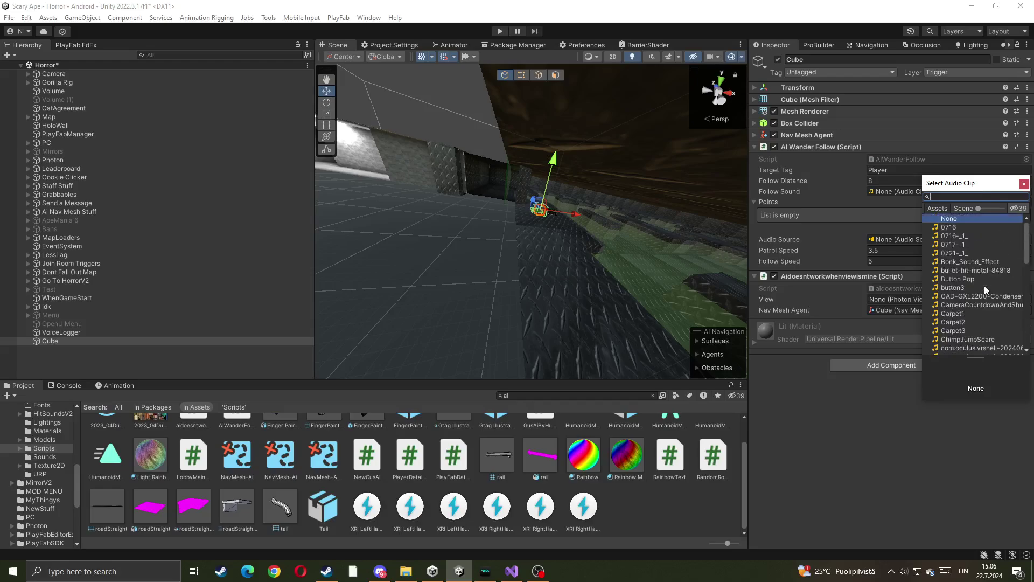
scroll(968, 249, "down", 10)
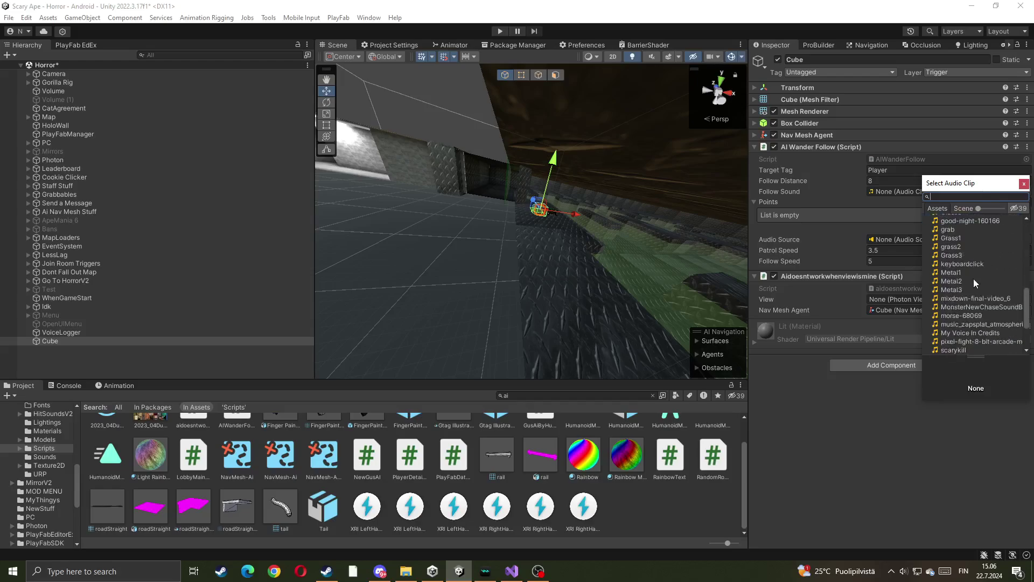
double_click(977, 307)
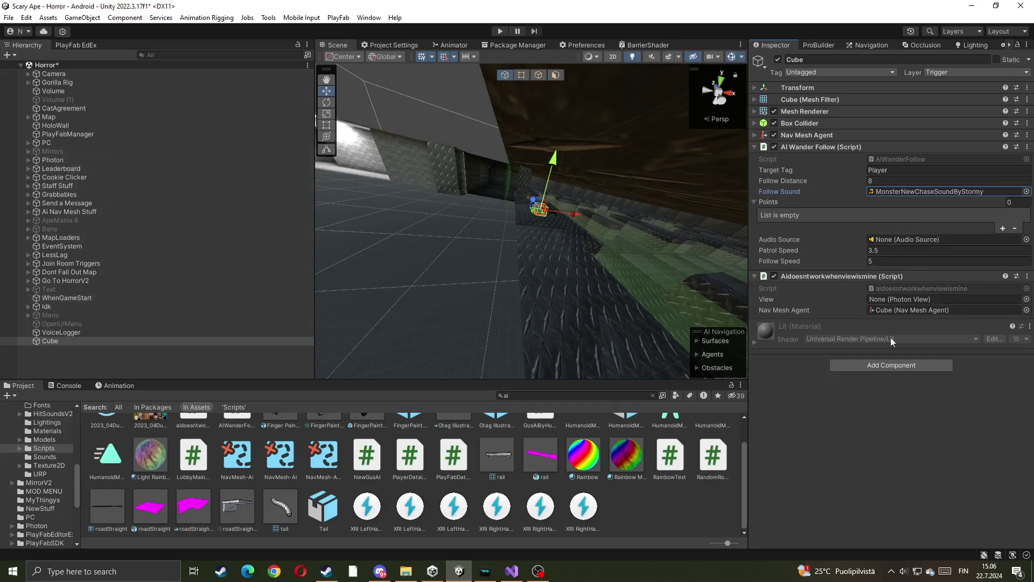
- Search the available components for "audio source" and add an Audio Source to the cube
left_click(878, 364)
type("au")
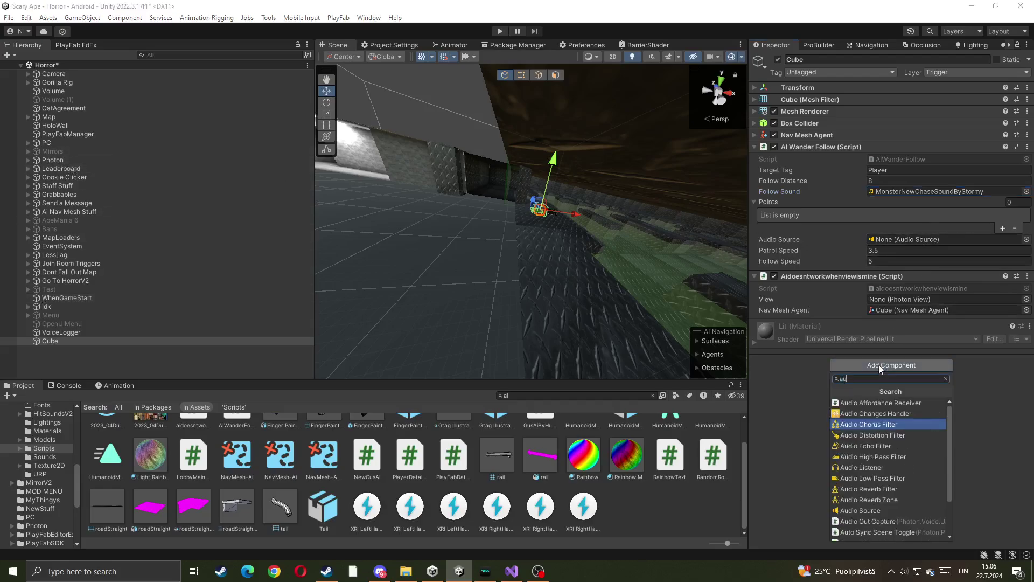
type("dio source")
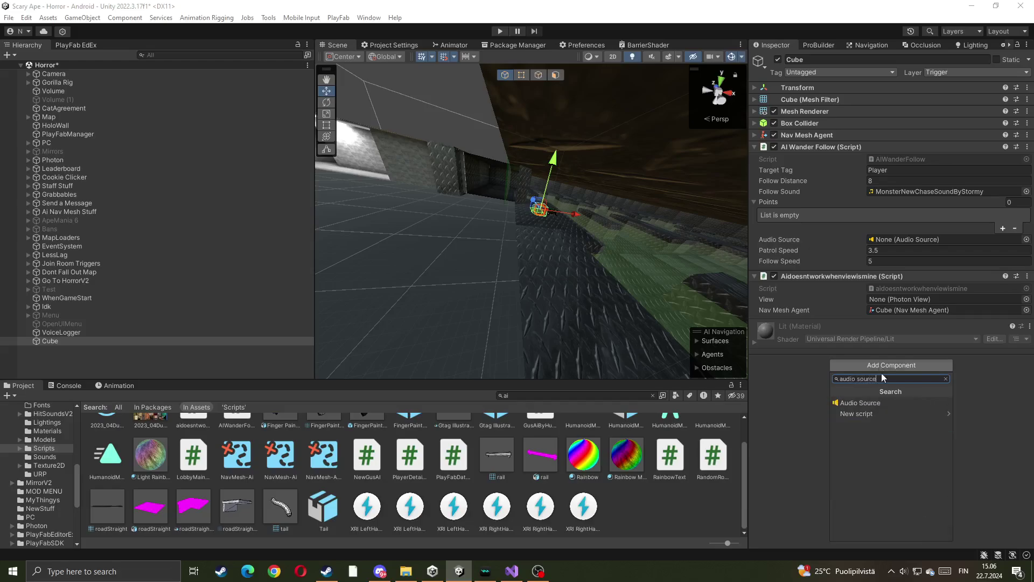
left_click(862, 403)
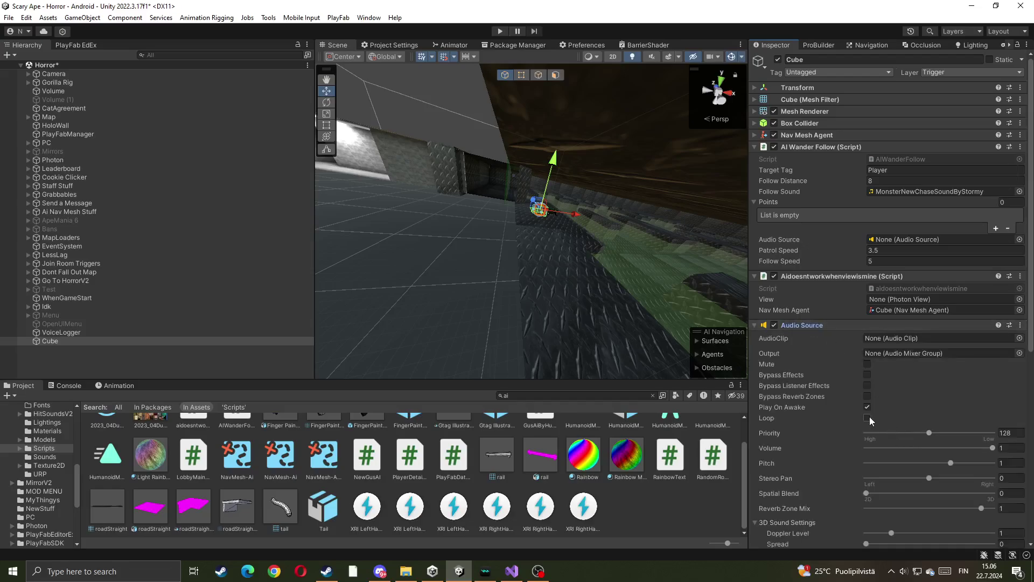
- Turn on looping for the Audio Source, with volume 0.38 and spatial blend 1 for fully 3D sound
left_click(868, 416)
left_click(1005, 449)
left_click_drag(994, 448, 912, 447)
left_click_drag(866, 492, 994, 494)
- Change the Audio Source's volume rolloff to Linear Rolloff and view the area around the cube
scroll(900, 463, "down", 3)
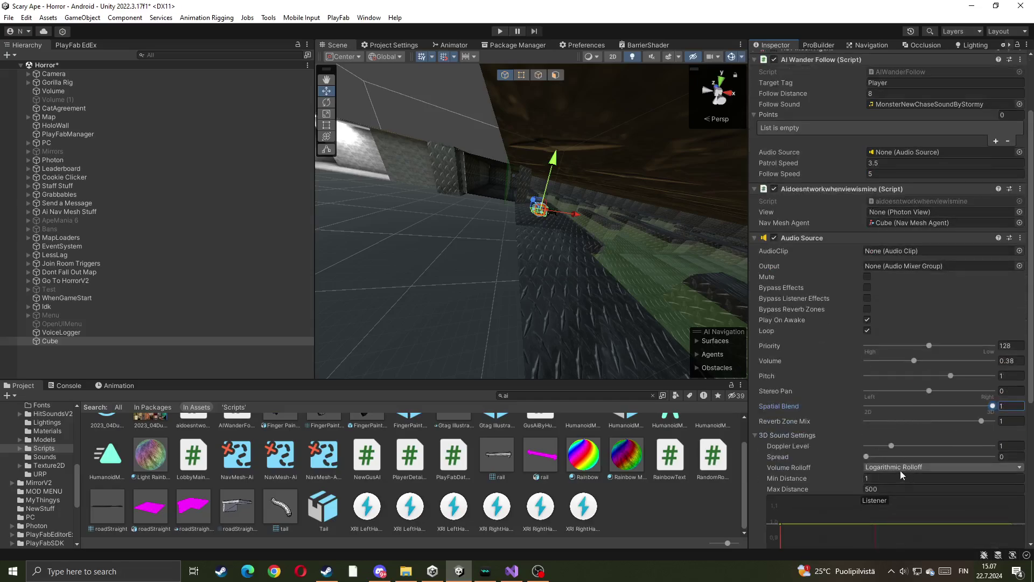
left_click(901, 468)
left_click(909, 490)
scroll(602, 176, "down", 3)
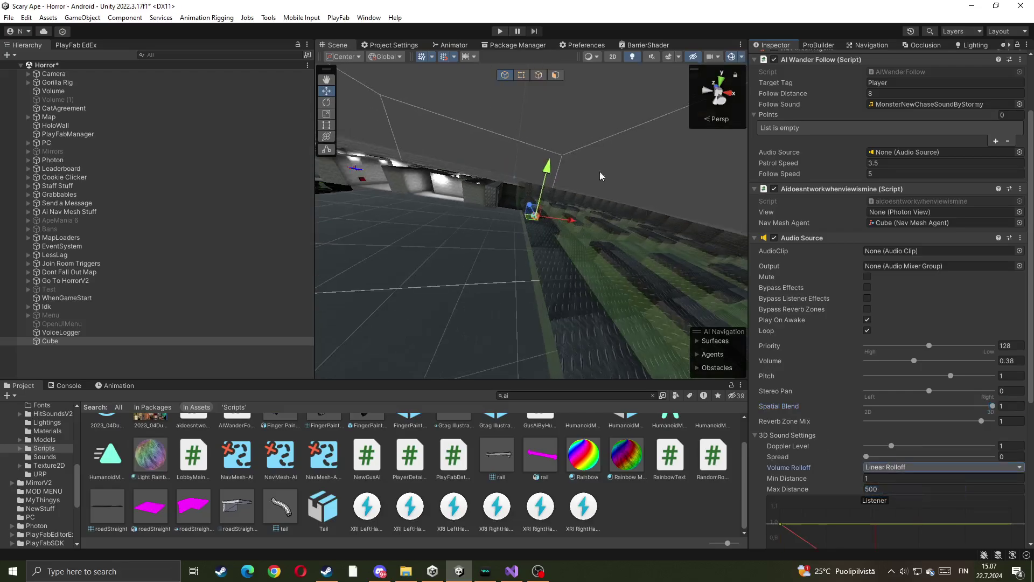
right_click_drag(638, 137, 536, 247)
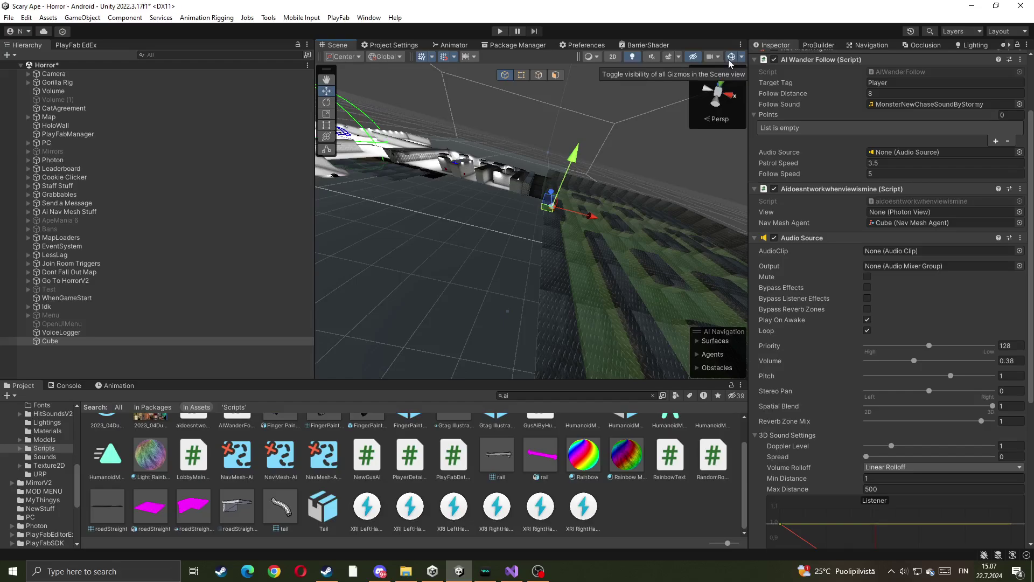
- Set the cube's Audio Source max distance to 5 and check its range sphere in the scene
right_click_drag(674, 110, 531, 237)
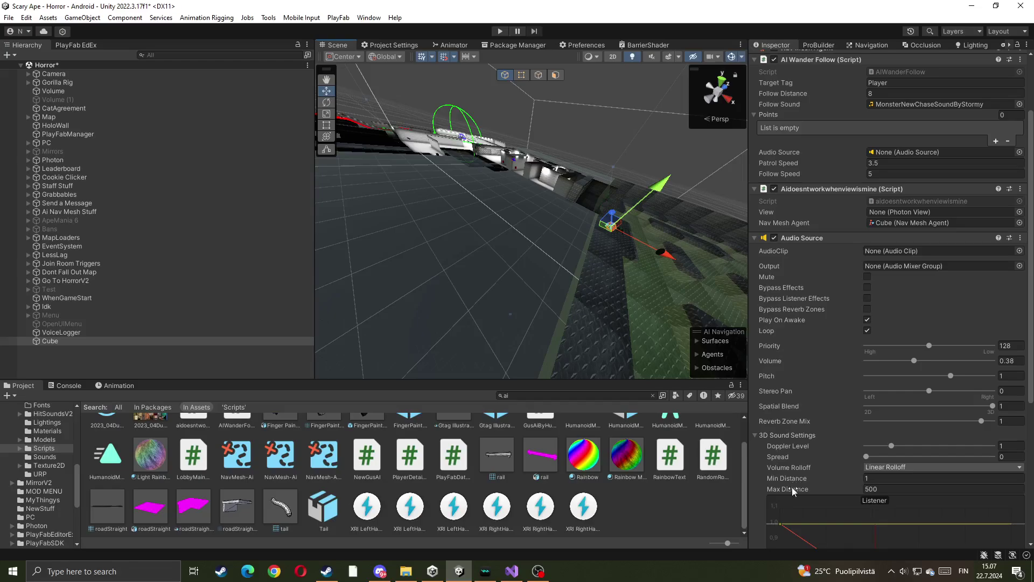
mouse_move(794, 486)
left_mouse_down()
mouse_move(729, 492)
mouse_move(810, 477)
left_mouse_up()
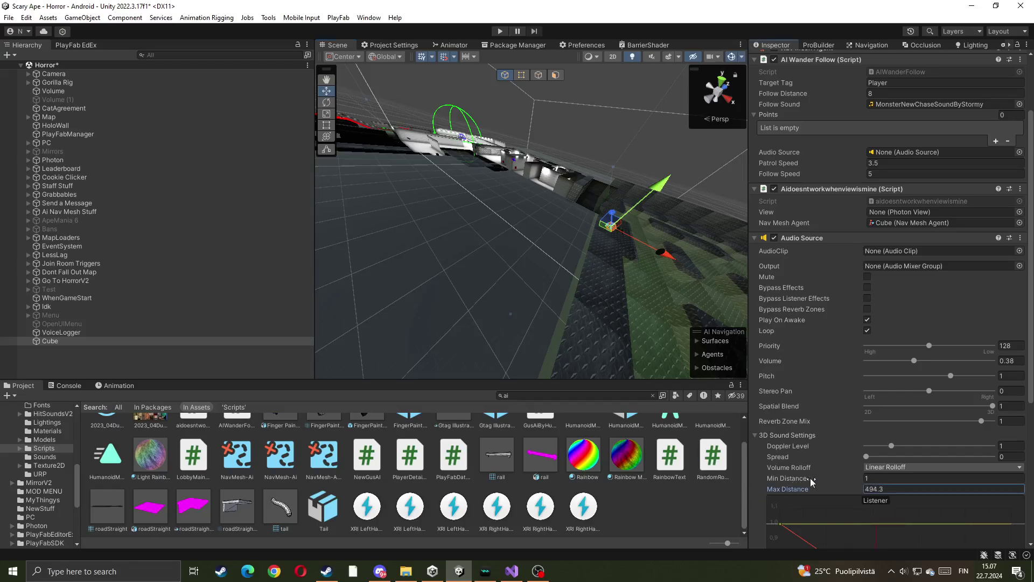
left_click(883, 488)
type("5")
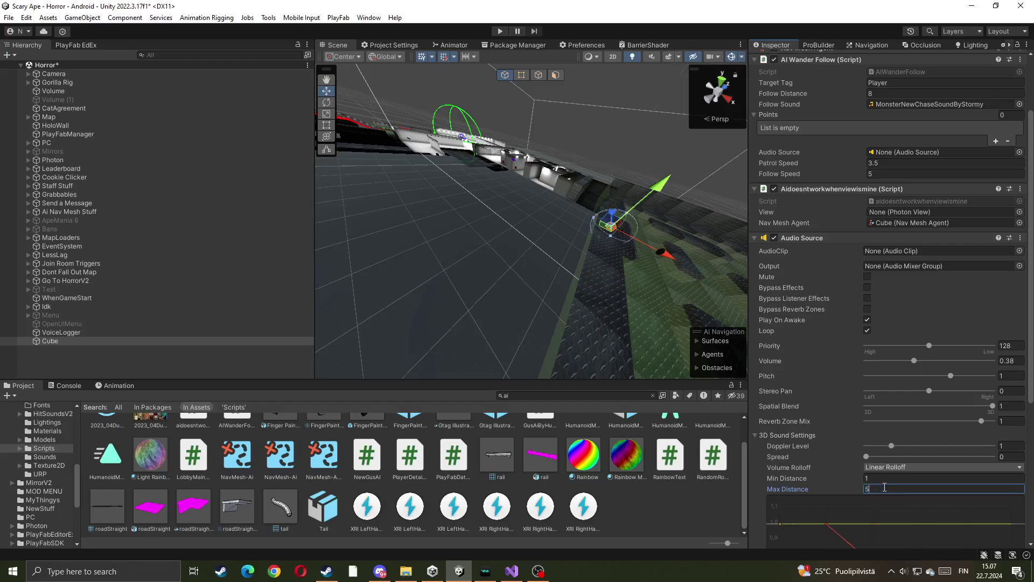
right_click_drag(614, 180, 666, 167)
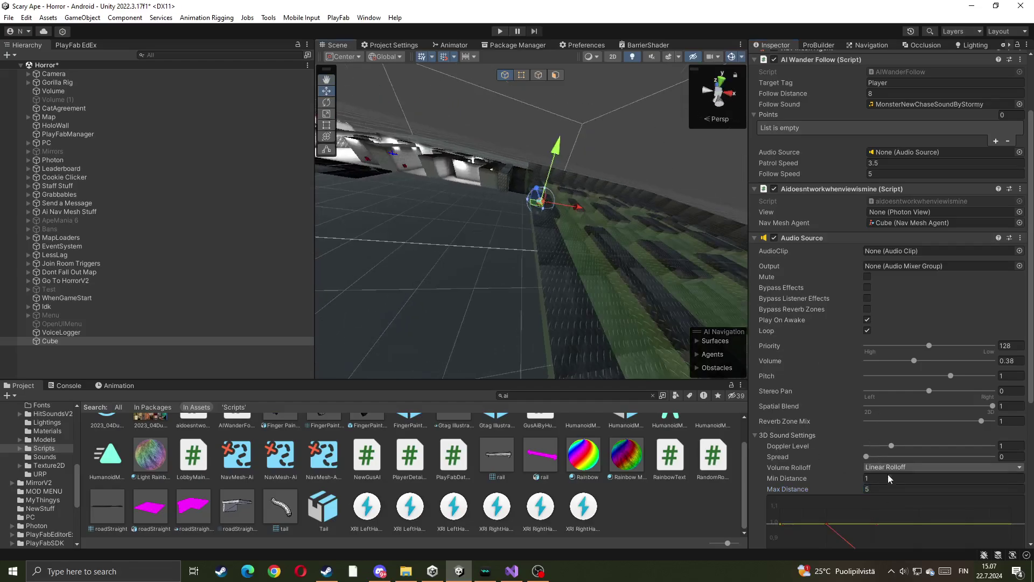
- Check the script's follow distance and set the Audio Source's max distance to 8 to match it
left_click(895, 489)
scroll(955, 144, "up", 3)
left_click(927, 152)
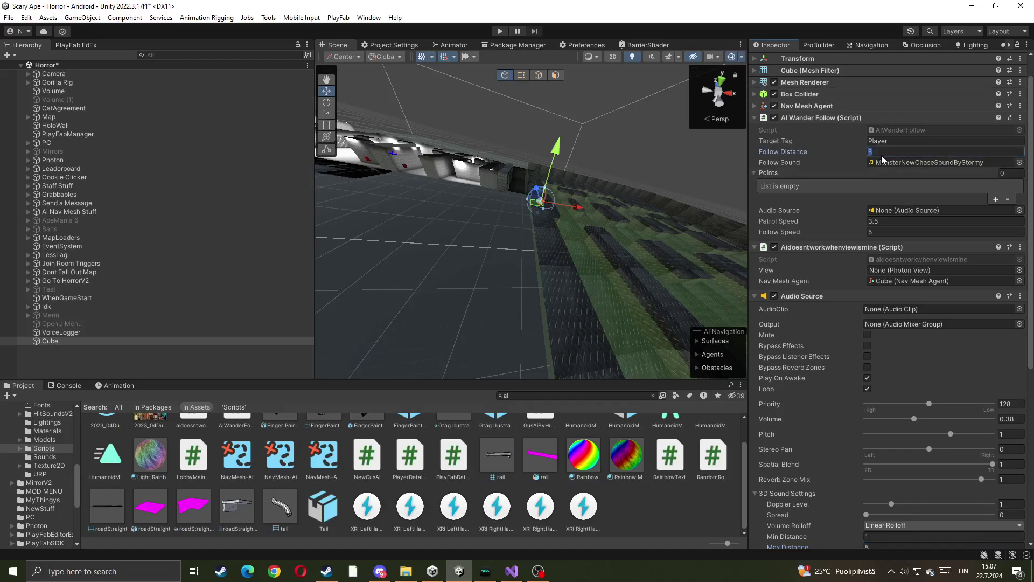
scroll(890, 515, "down", 2)
left_click(892, 518)
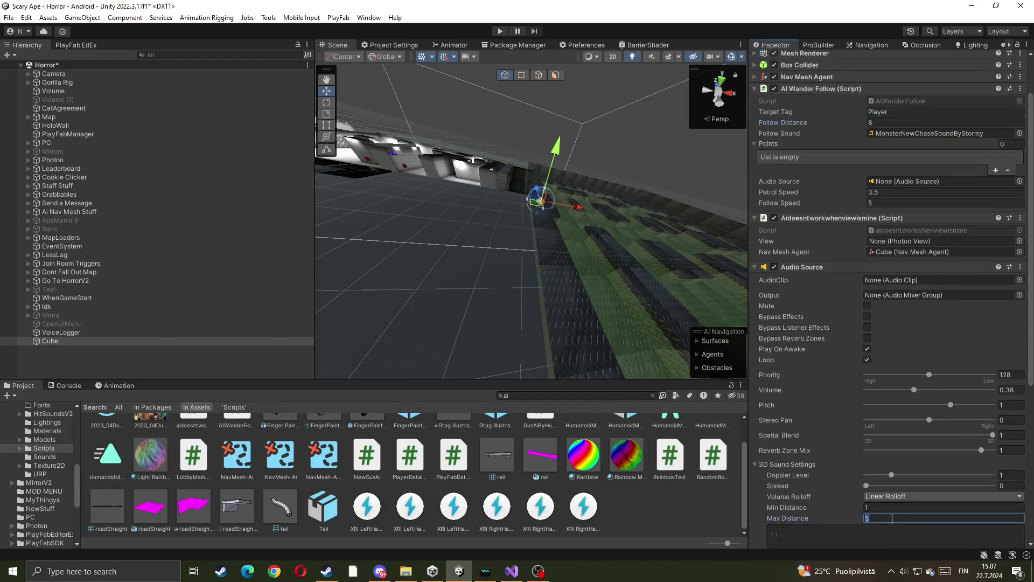
type("8")
- Set the Audio Source's min distance to 3 and collapse the component
left_click(900, 509)
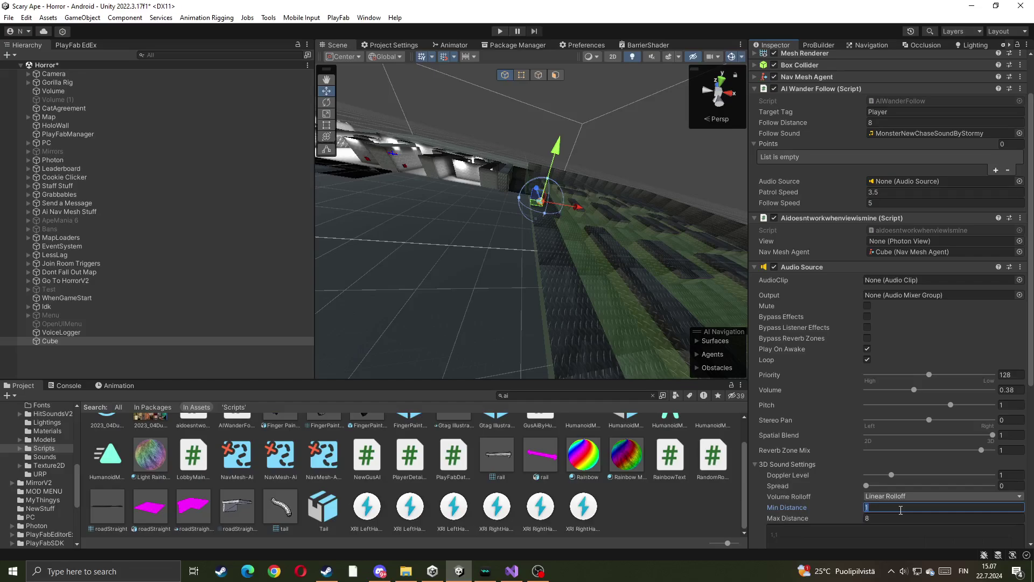
key("BackSpace")
type("4")
key("BackSpace")
type("3")
left_click(849, 267)
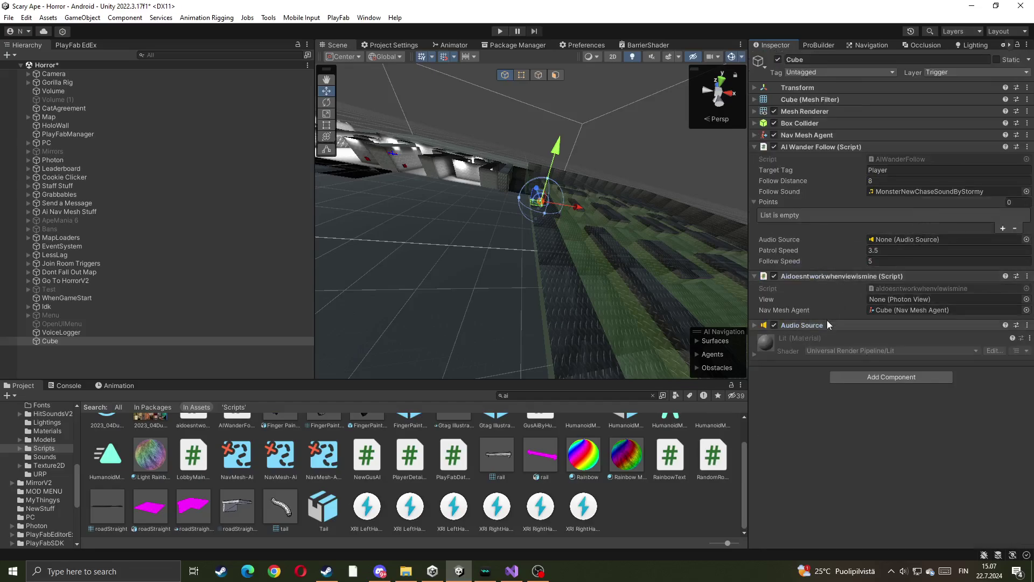
- Assign the cube's Audio Source to the AI Wander Follow script, with patrol speed 3 and follow speed 7
left_click_drag(828, 324, 887, 241)
left_click(896, 255)
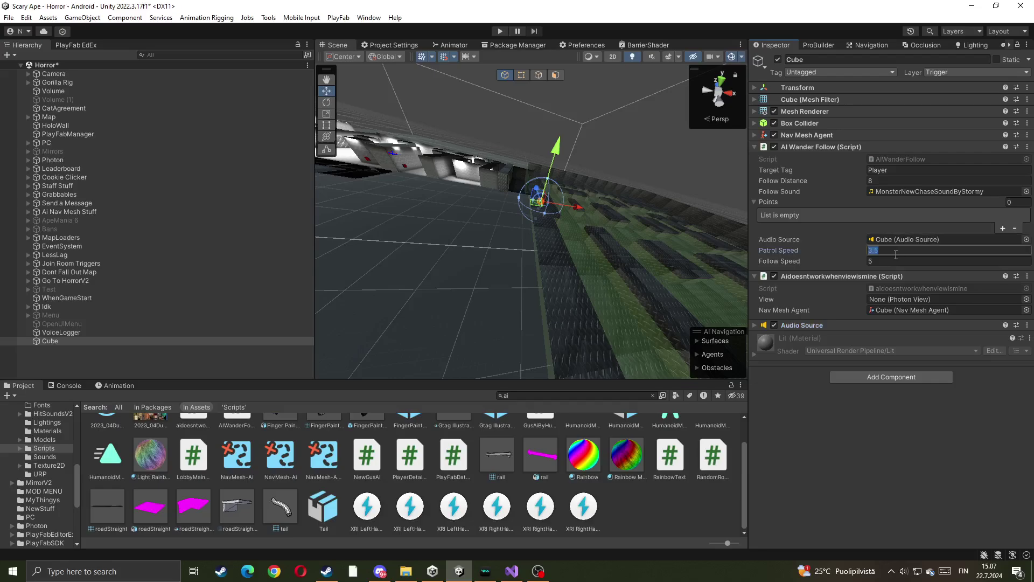
type("3")
left_click(875, 262)
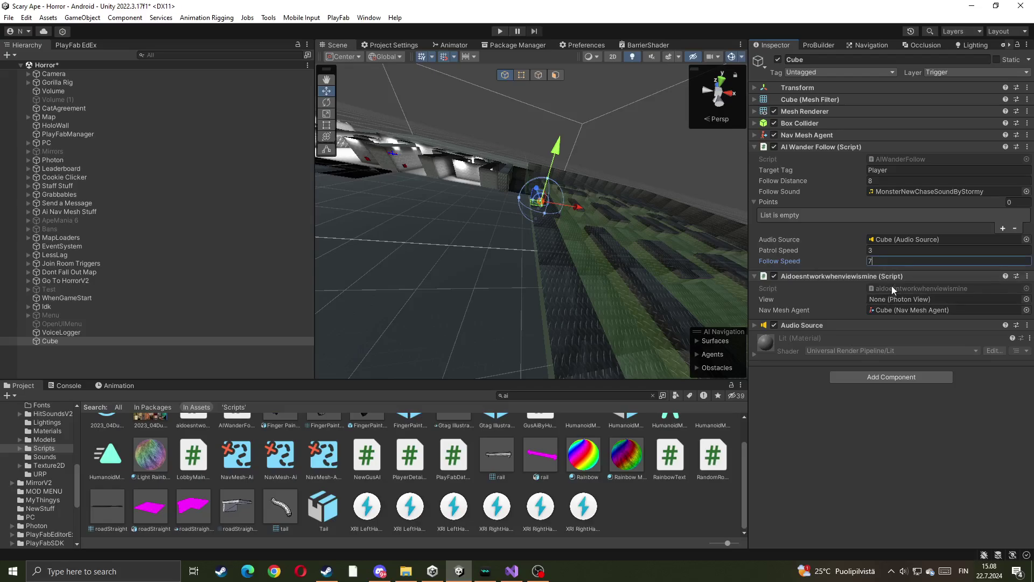
left_click(872, 250)
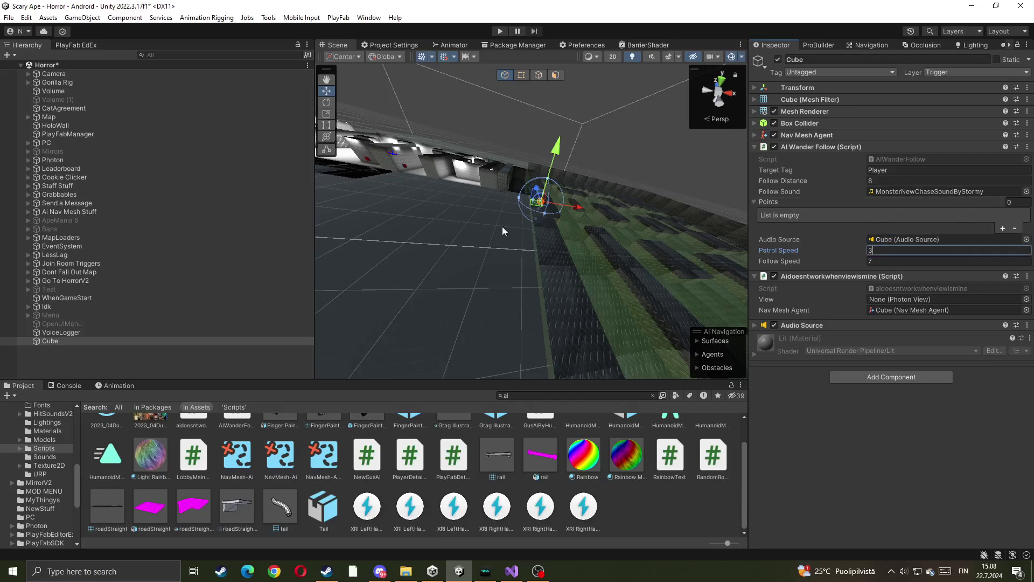
- Create an empty GameObject at the scene's root level and move it next to the black monster figure on the dark walkway
left_click(105, 359)
right_click(104, 360)
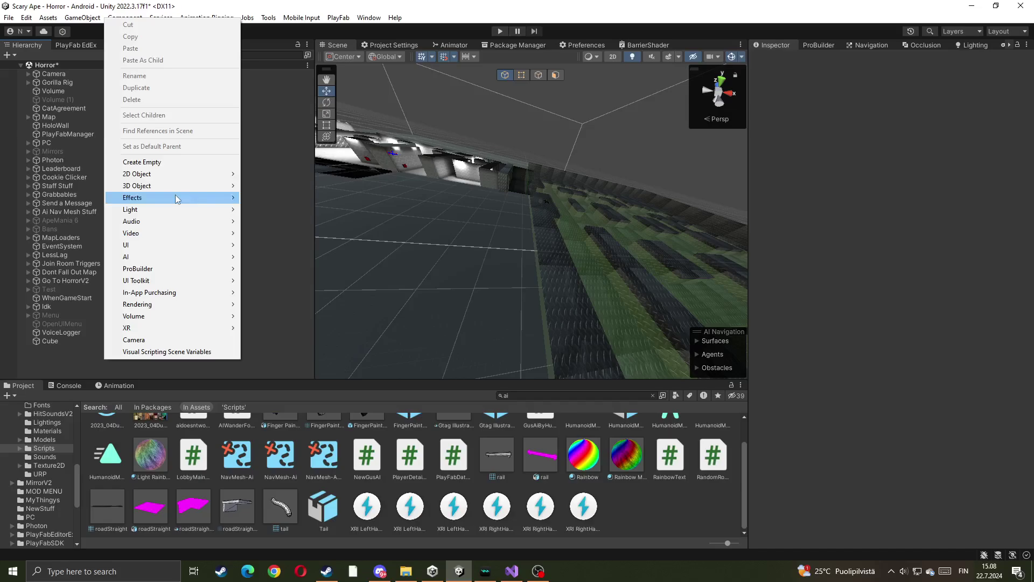
left_click(142, 162)
left_click_drag(540, 232, 547, 195)
right_click_drag(548, 195, 425, 212)
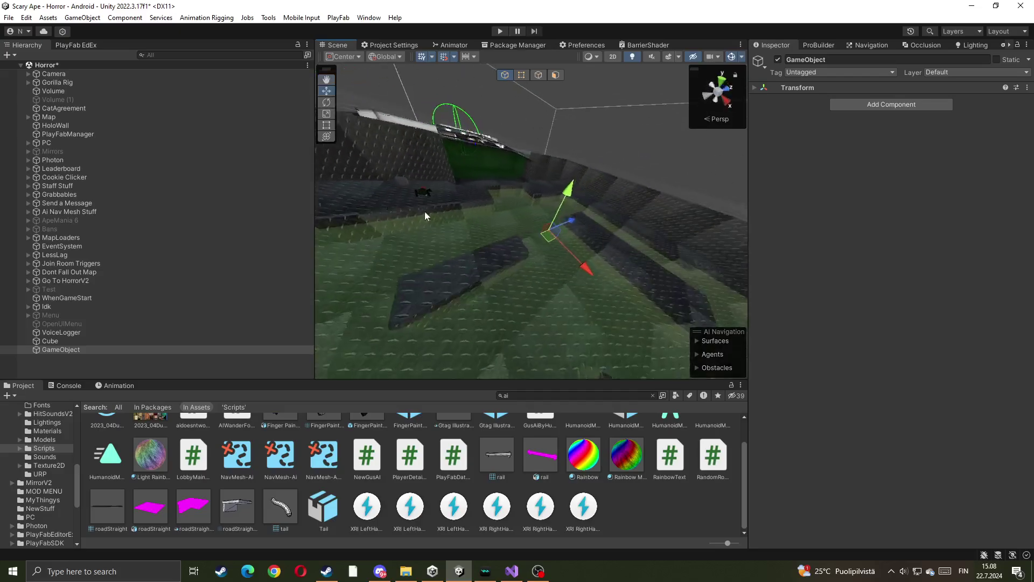
left_click_drag(540, 228, 386, 169)
right_click_drag(614, 212, 638, 229)
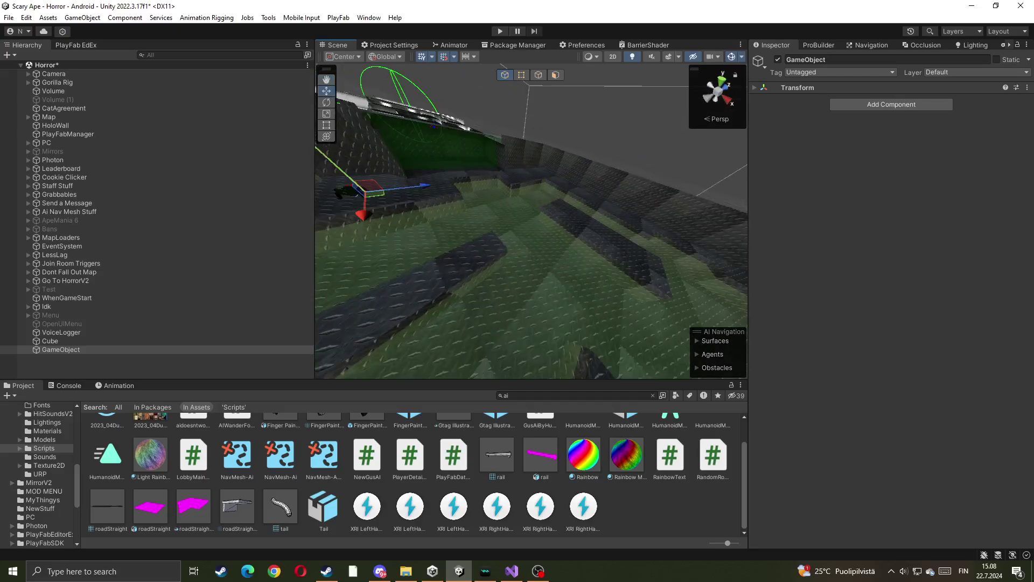
key("f")
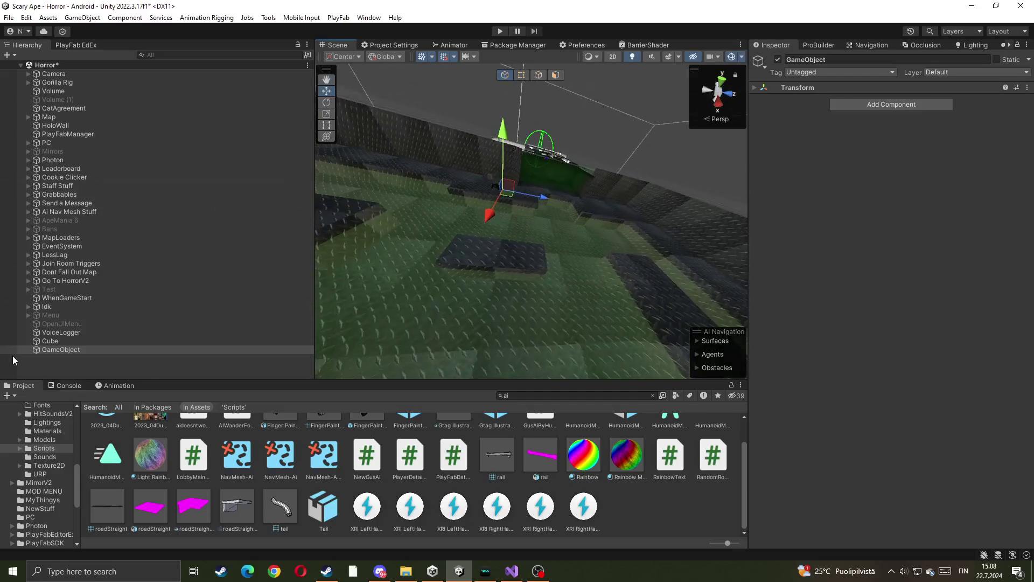
- Create an empty child under the new GameObject and place it on the dark walkway along the wall, away from the monster
right_click(59, 348)
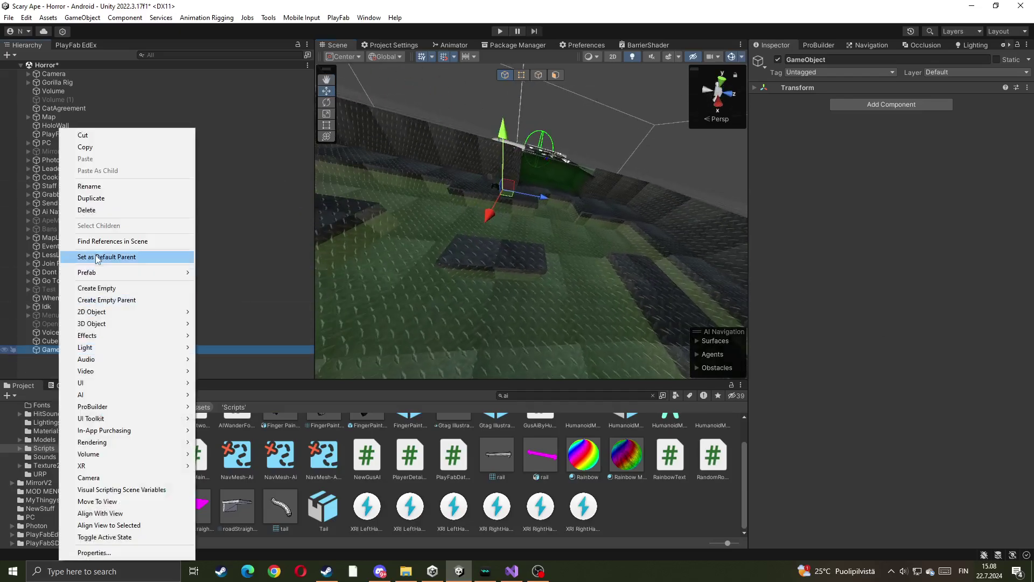
left_click(106, 290)
right_click_drag(587, 285, 568, 268)
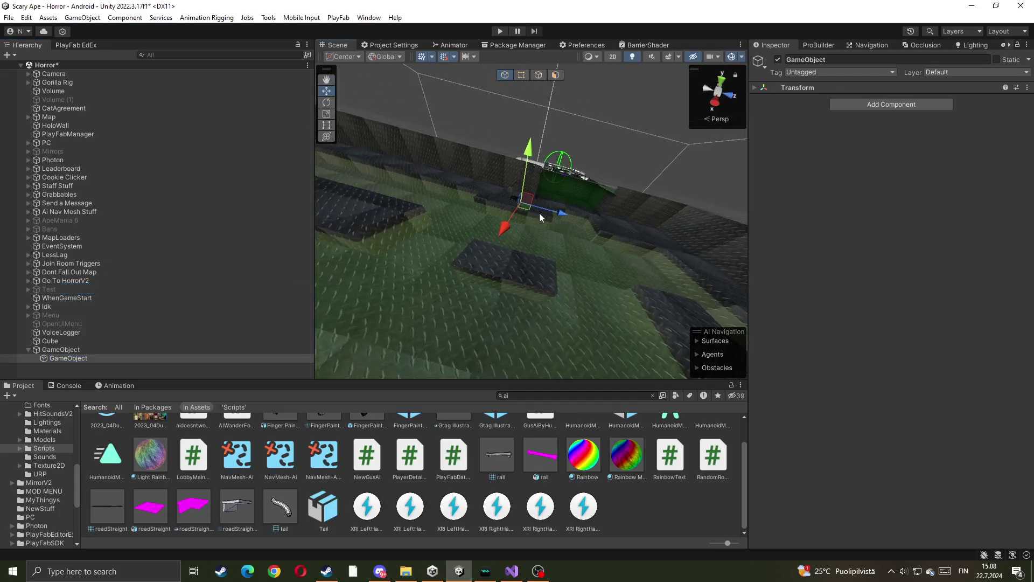
right_click_drag(540, 217, 631, 278)
key("s")
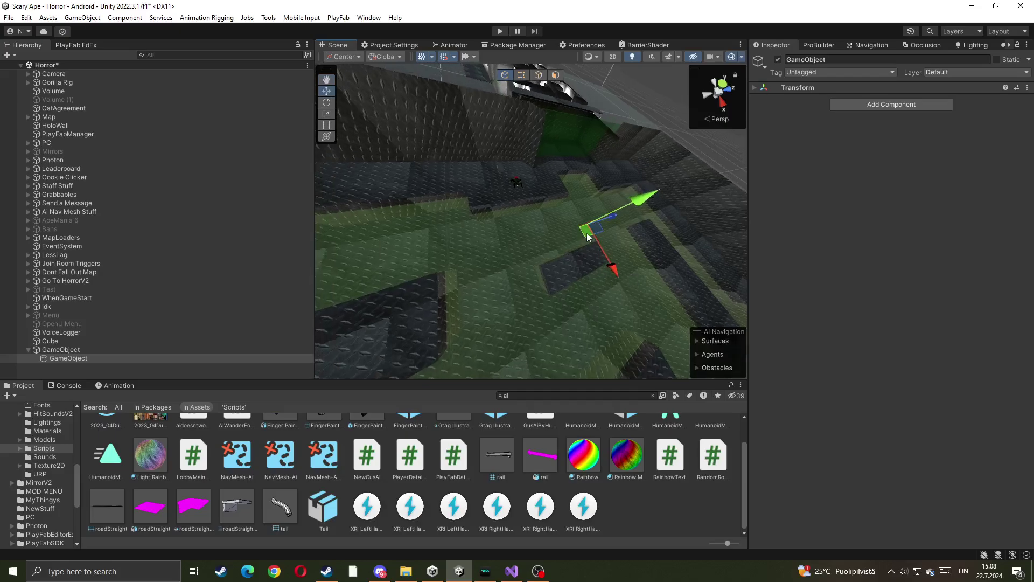
left_click_drag(586, 235, 466, 166)
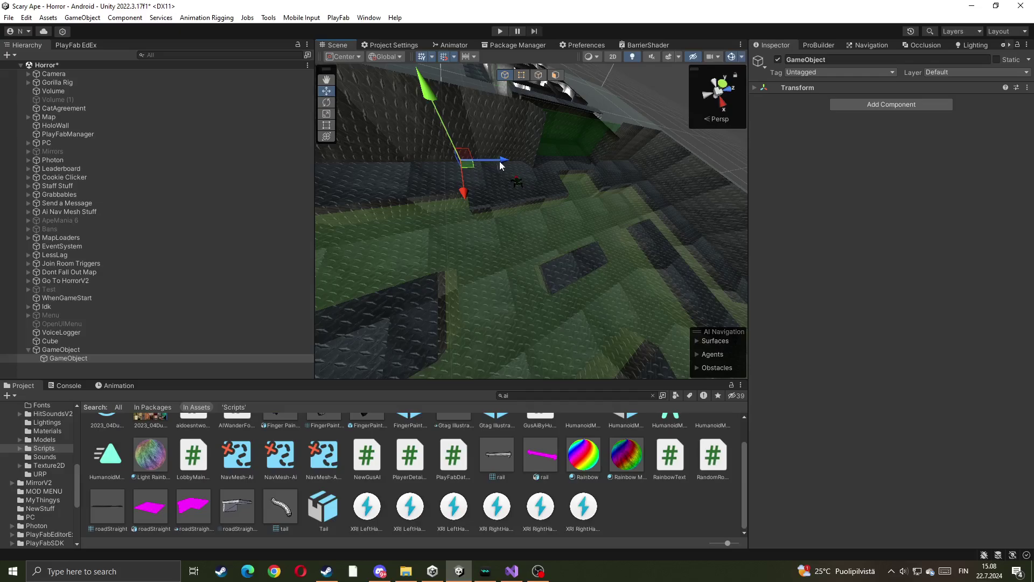
right_click_drag(471, 172, 405, 179)
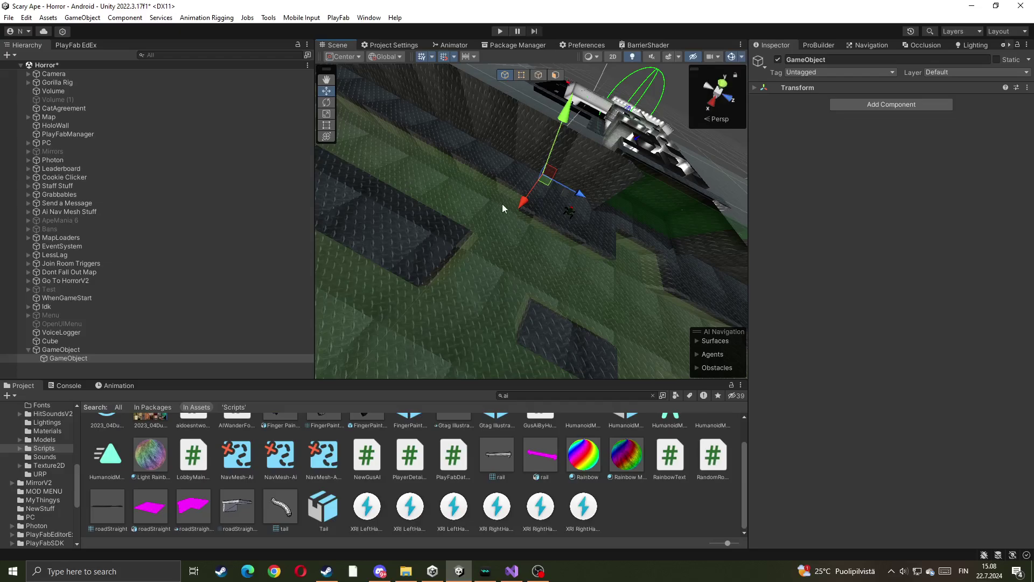
left_click_drag(563, 187, 538, 176)
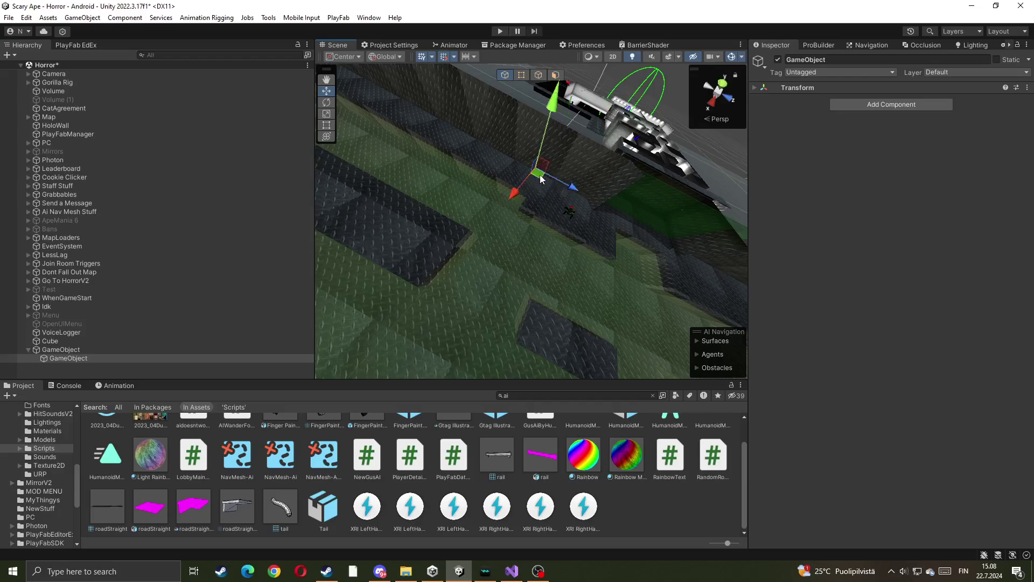
- Duplicate the child GameObject and move the copy farther along the walkway by the wall
left_click(90, 357)
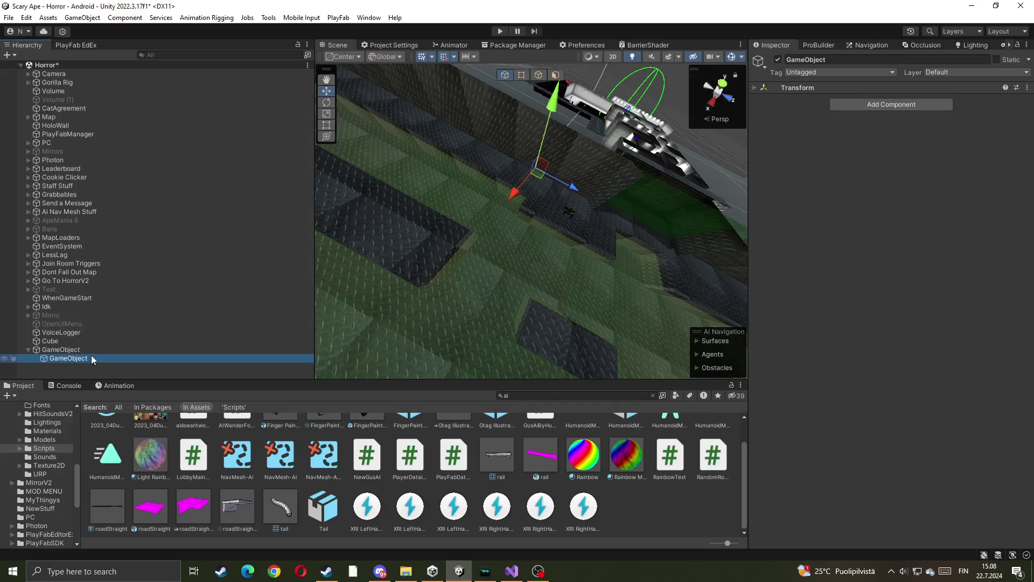
key("ctrl+d")
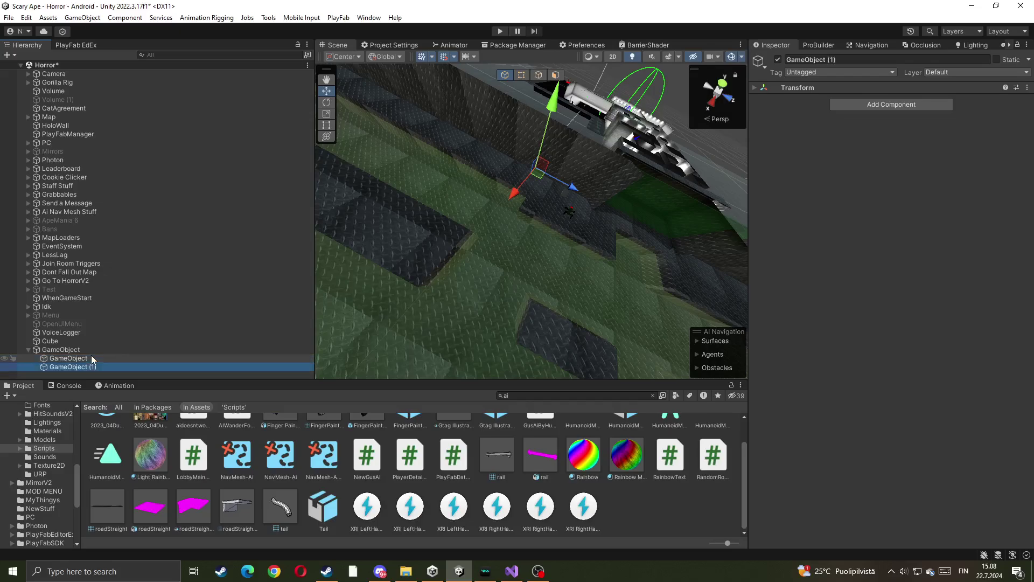
left_click_drag(540, 179, 502, 156)
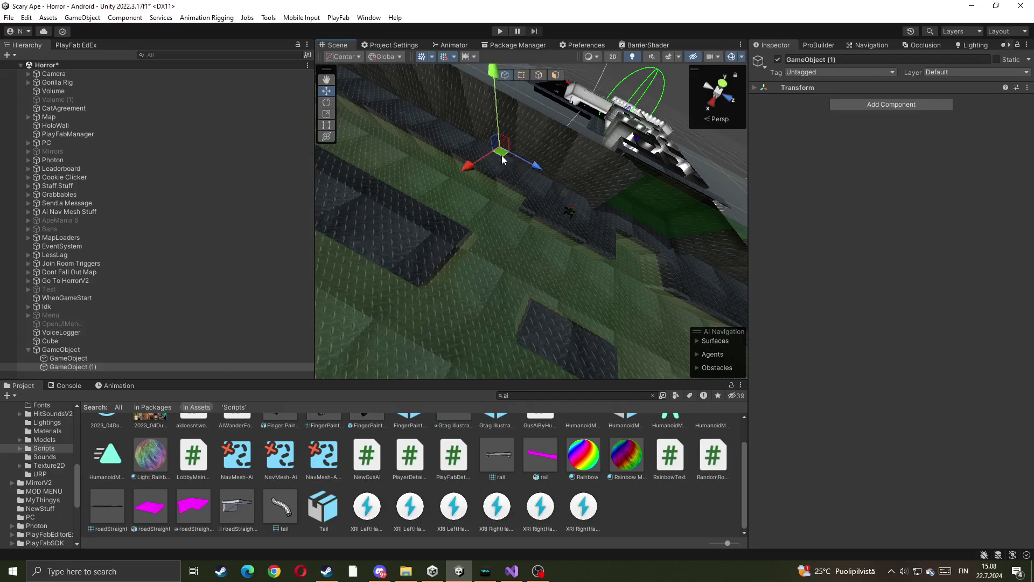
right_click_drag(602, 165, 409, 195)
- Move both child GameObjects together onto the dark walkway, lower them toward the floor, and check each one's position
left_click(55, 358, "shift")
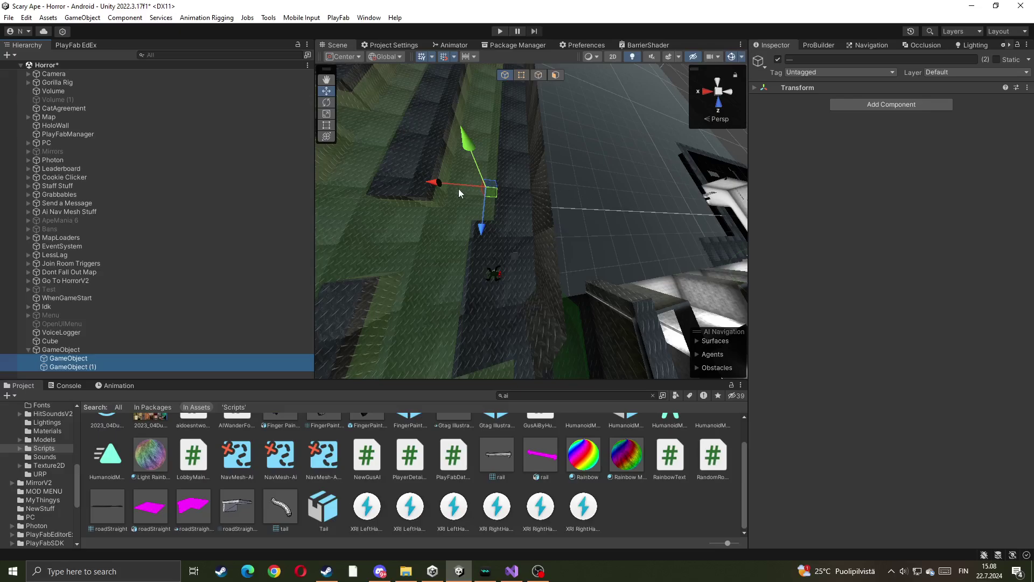
mouse_move(458, 193)
left_mouse_down()
mouse_move(429, 186)
mouse_move(471, 191)
left_mouse_up()
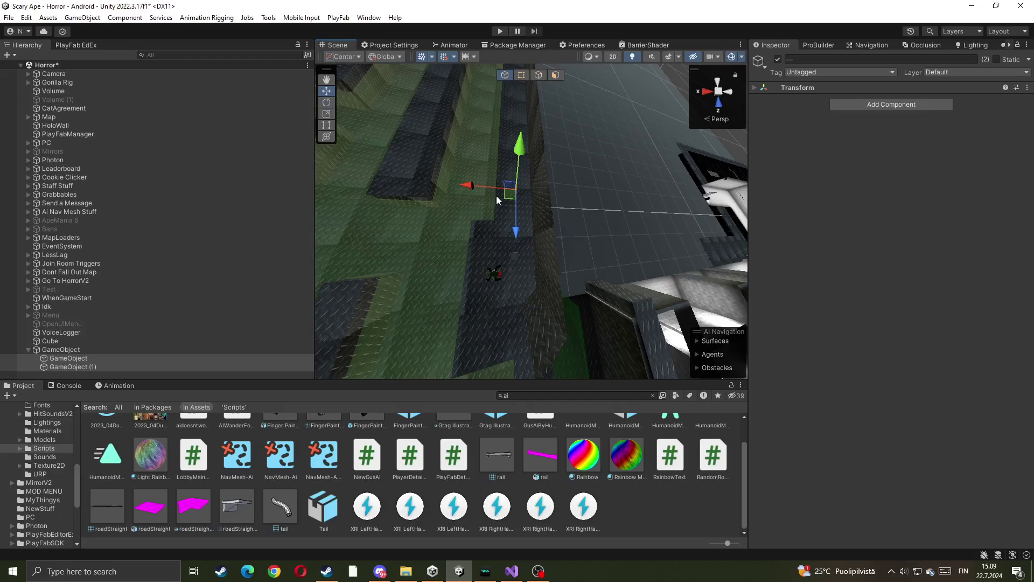
right_click_drag(496, 195, 507, 76)
key("w")
left_click_drag(525, 154, 524, 172)
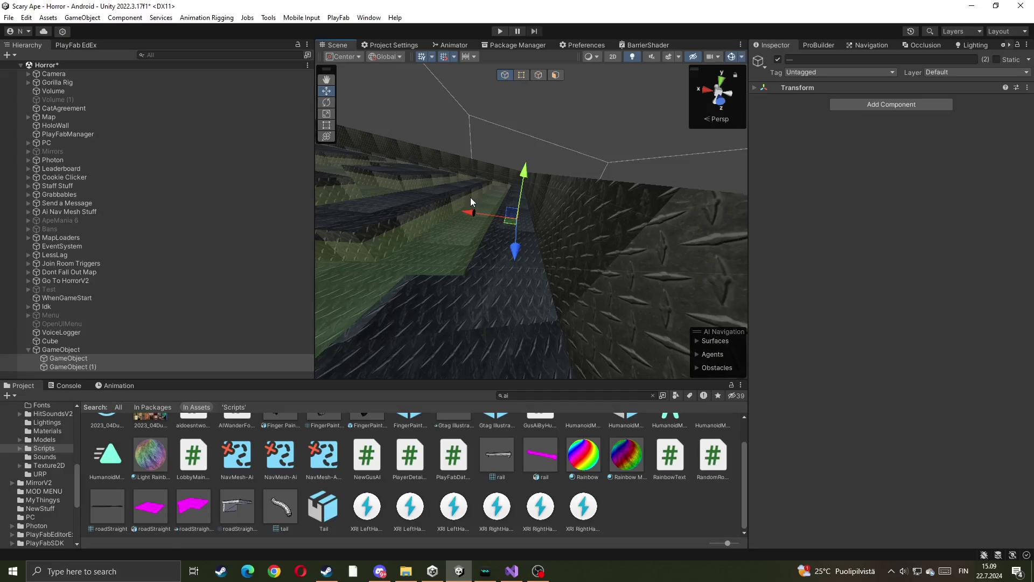
right_click_drag(480, 215, 453, 240)
left_click(57, 368)
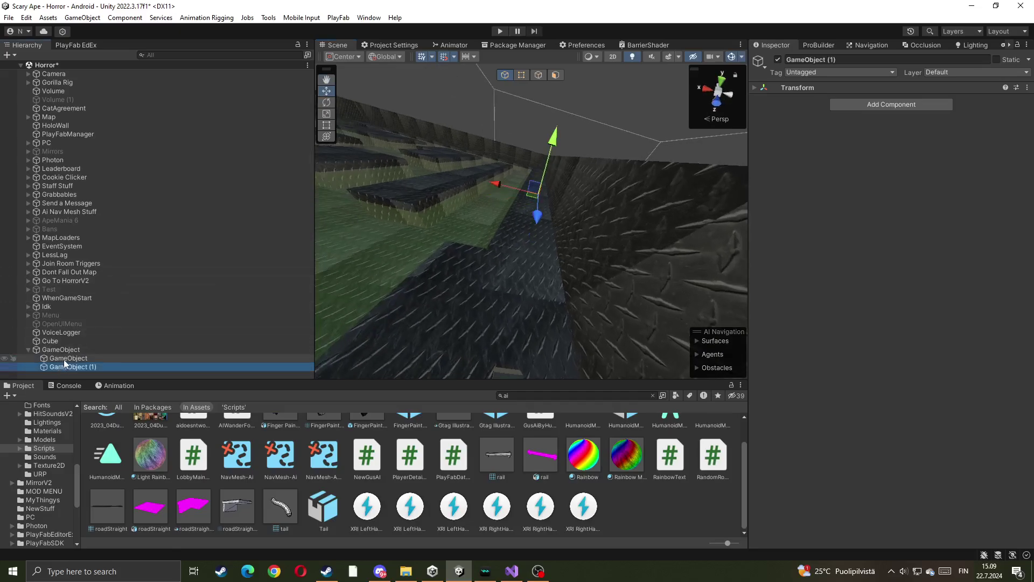
left_click(65, 357)
mouse_move(479, 323)
right_mouse_down()
mouse_move(486, 334)
mouse_move(474, 313)
right_mouse_up()
left_click(70, 367)
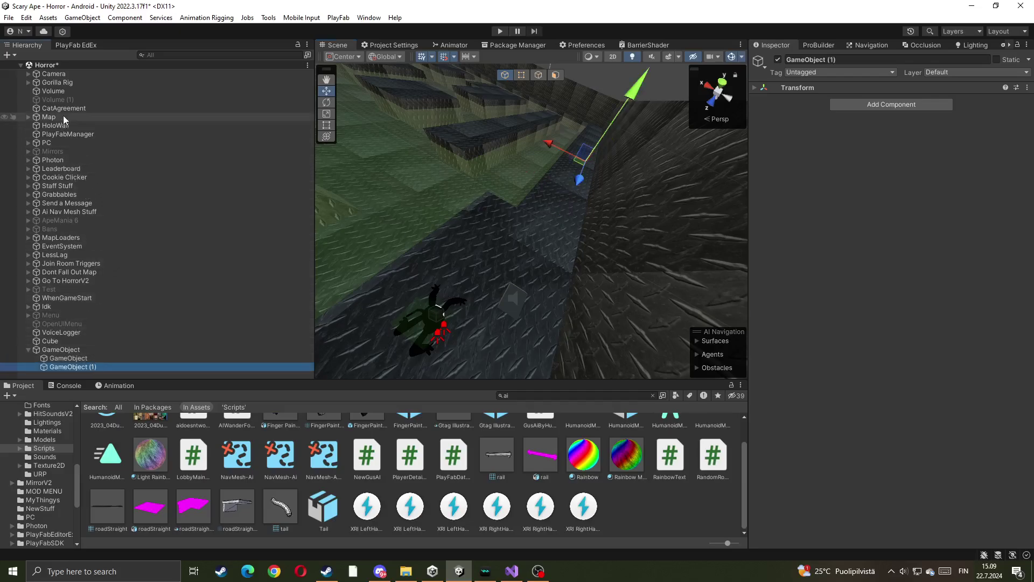
- Lock the Inspector on the cube and add both child GameObjects to the AI Wander Follow script's Points list
left_click(75, 343)
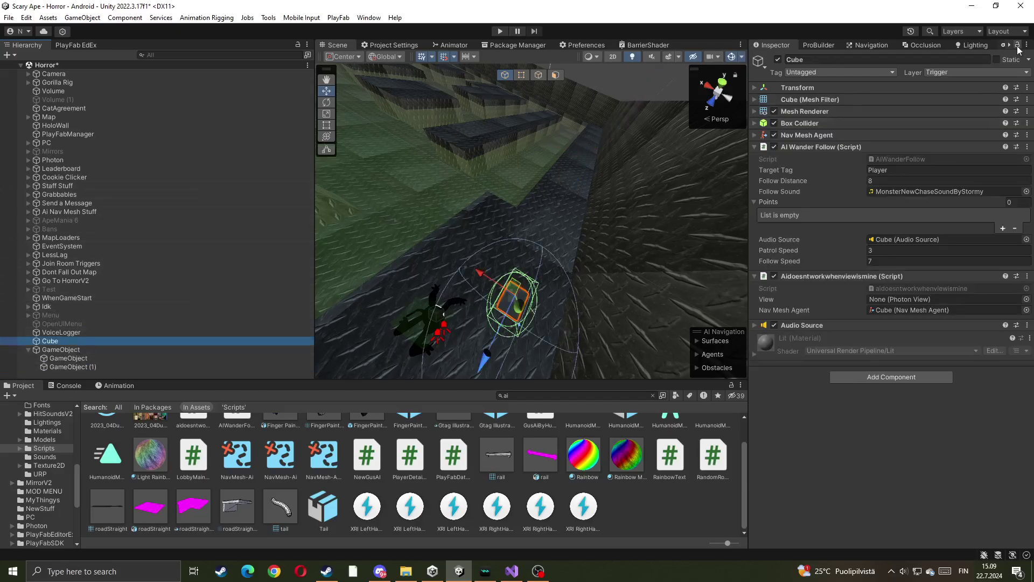
left_click(1017, 46)
left_click(82, 360)
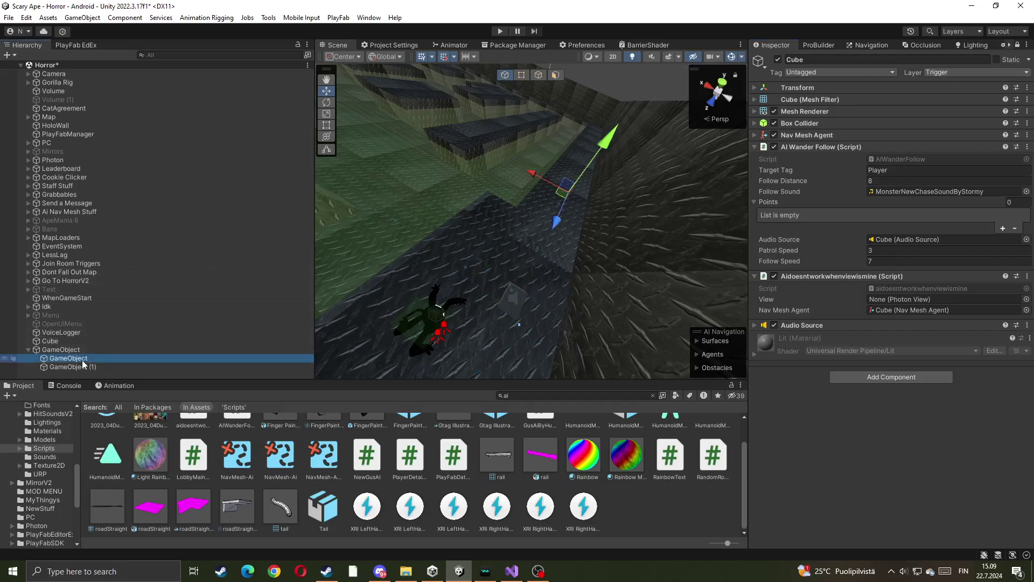
left_click(93, 367, "ctrl")
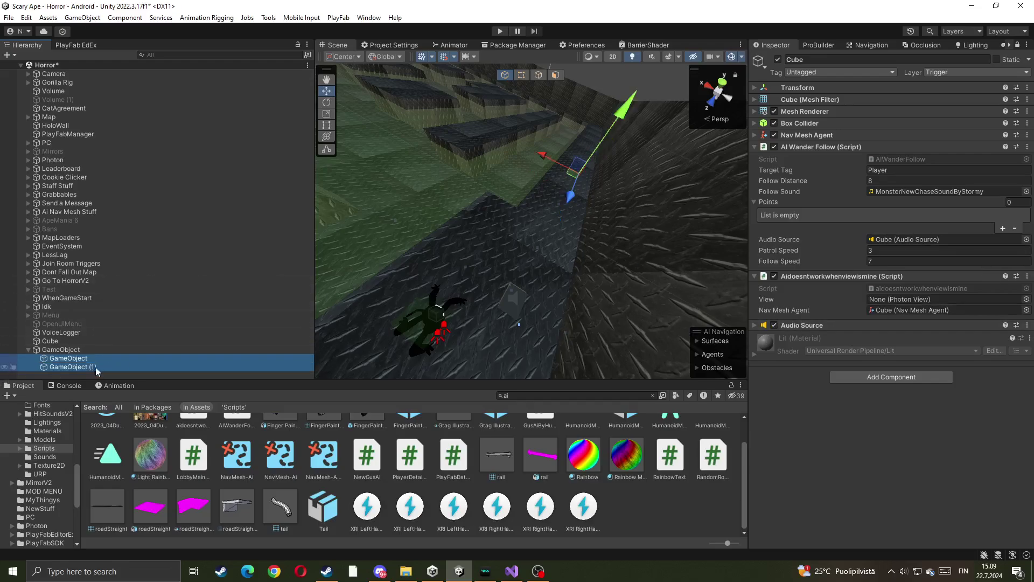
left_click_drag(108, 366, 839, 199)
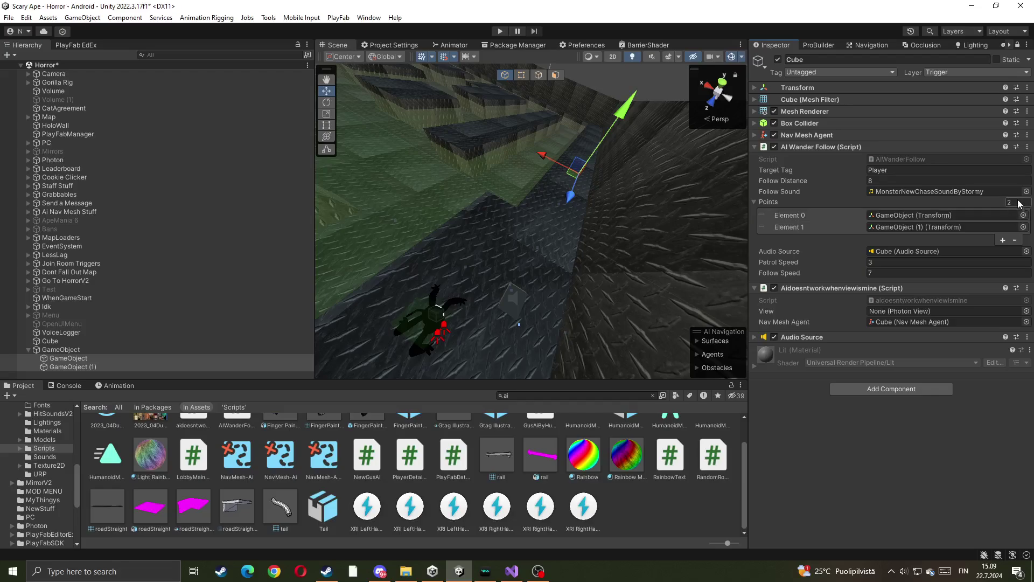
- Collapse the Points list, unlock the Inspector and reselect the cube
left_click(781, 203)
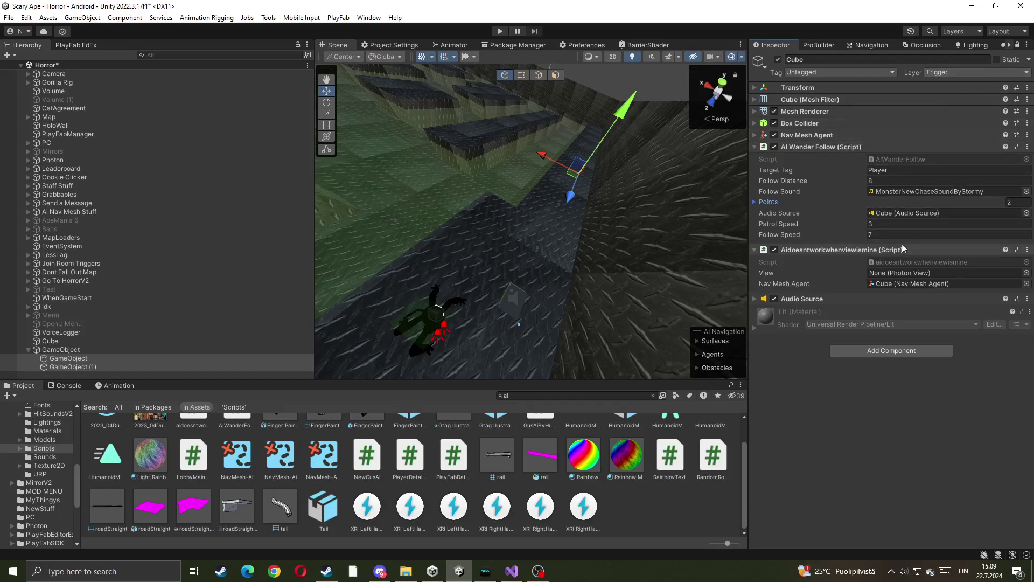
left_click(1018, 45)
left_click(50, 340)
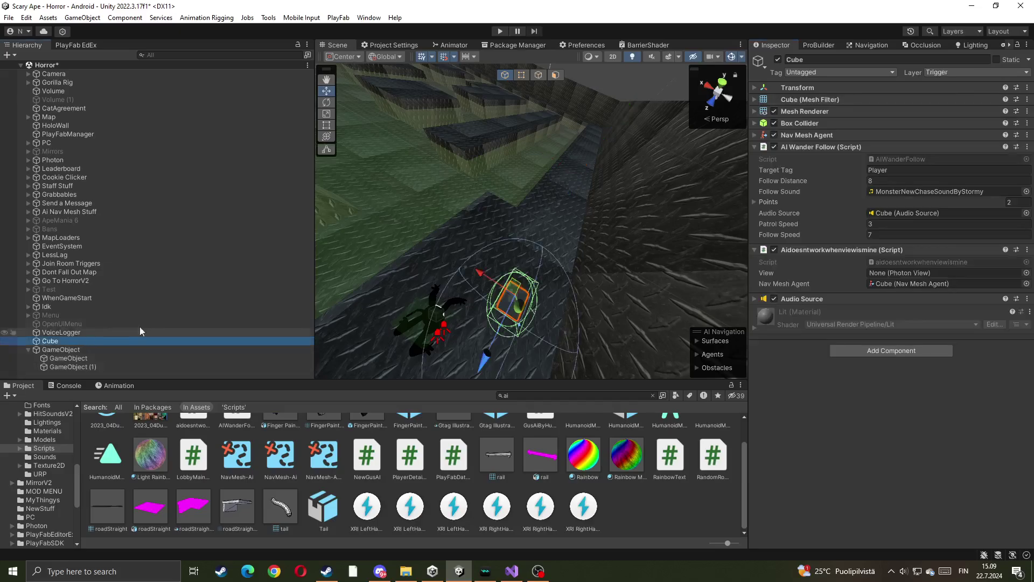
- Add Photon View and Photon Transform View components to the cube
left_click(870, 349)
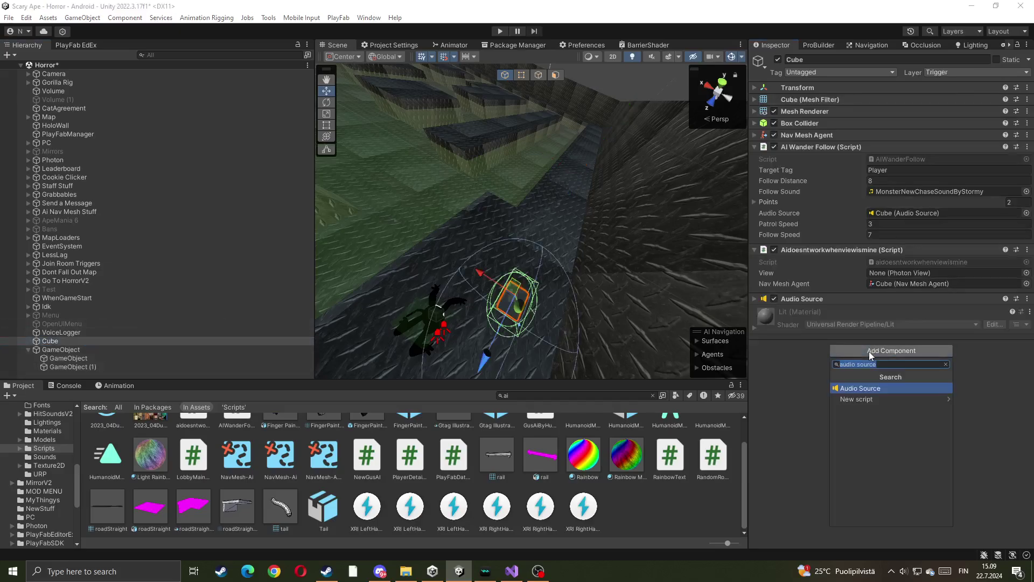
type("pho")
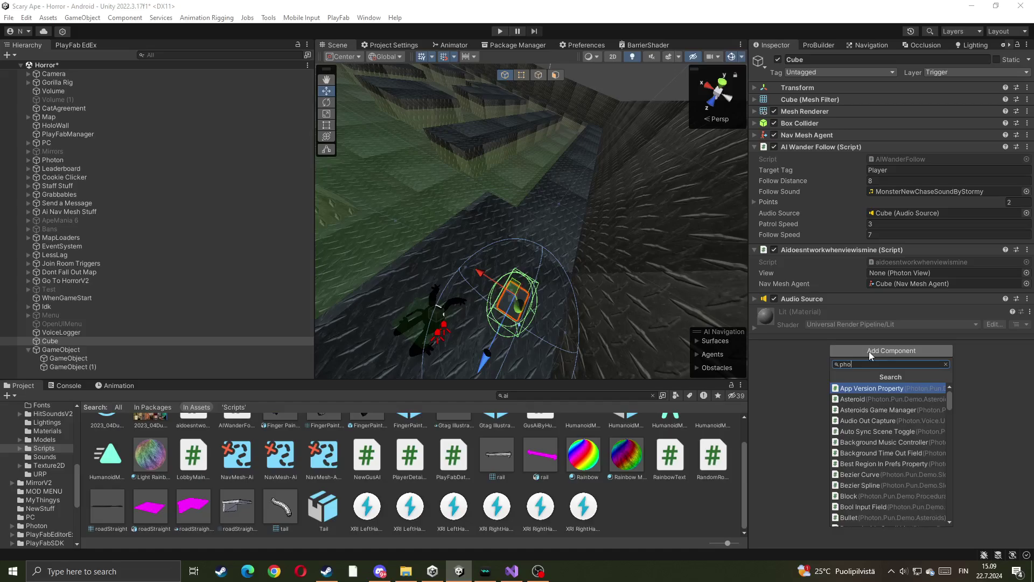
type("ton view")
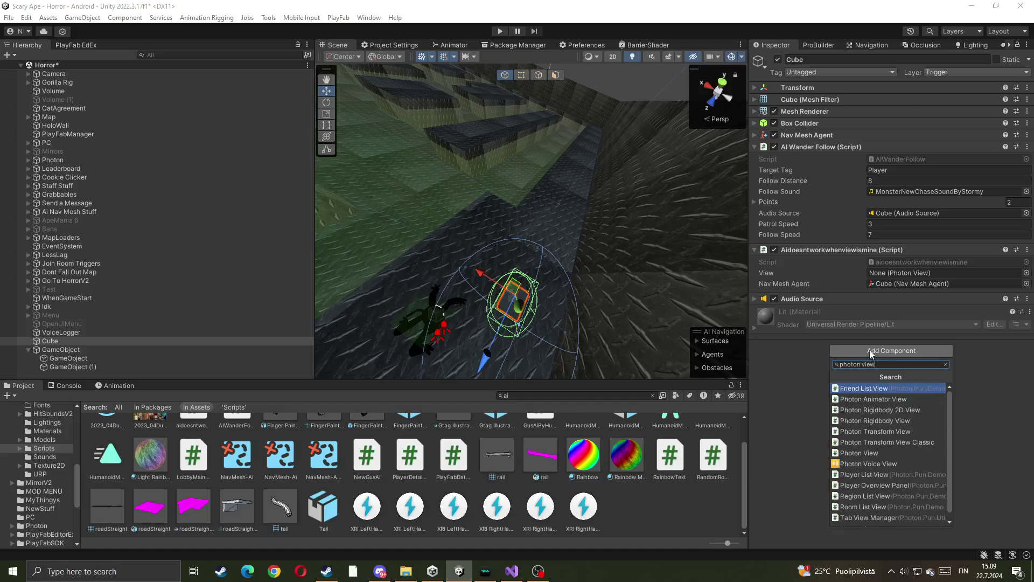
left_click(871, 455)
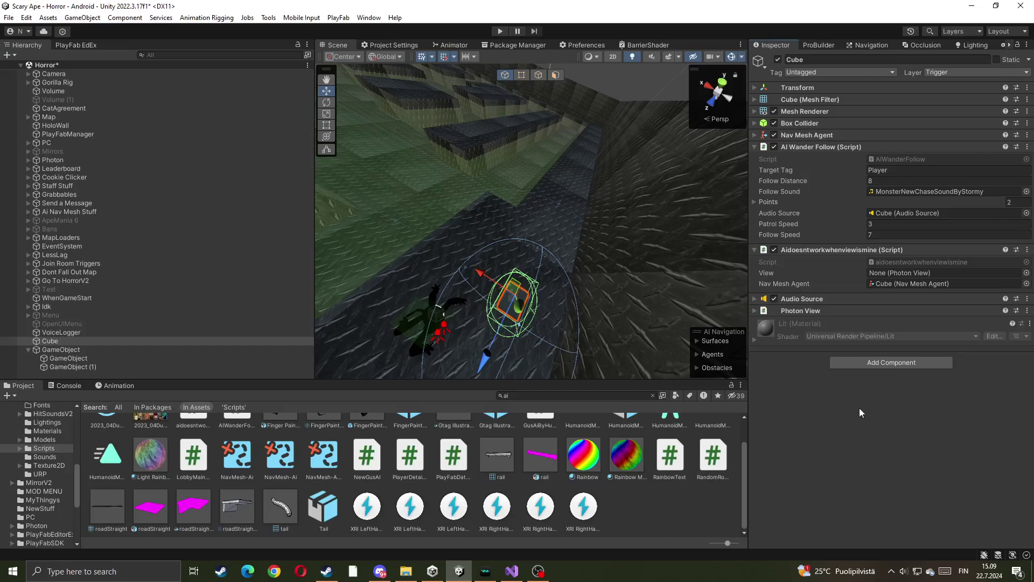
left_click(854, 363)
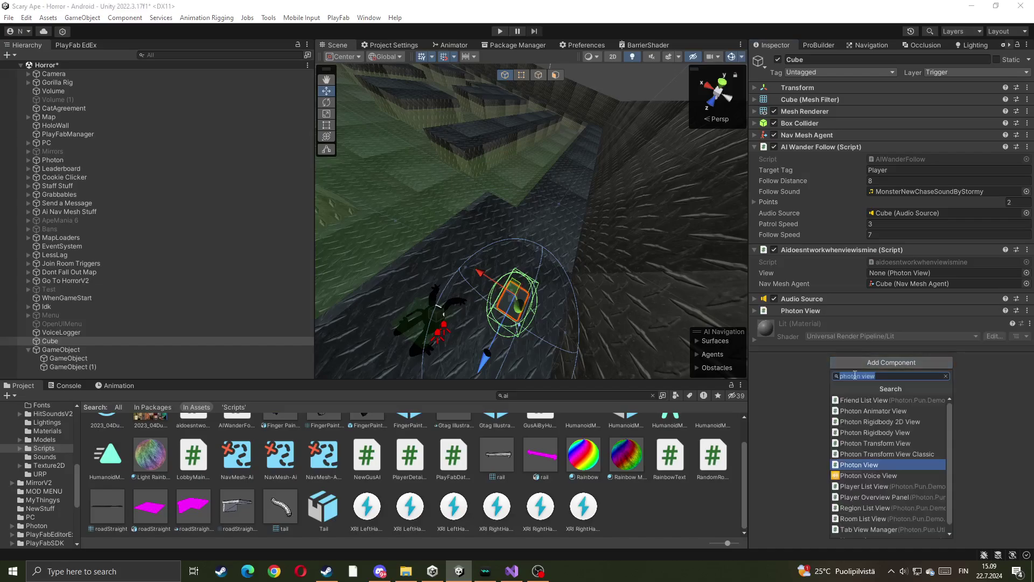
left_click(874, 442)
- Examine the Photon View's Synchronization options and the Photon Transform View's synchronize options, and collapse both components
left_click(797, 310)
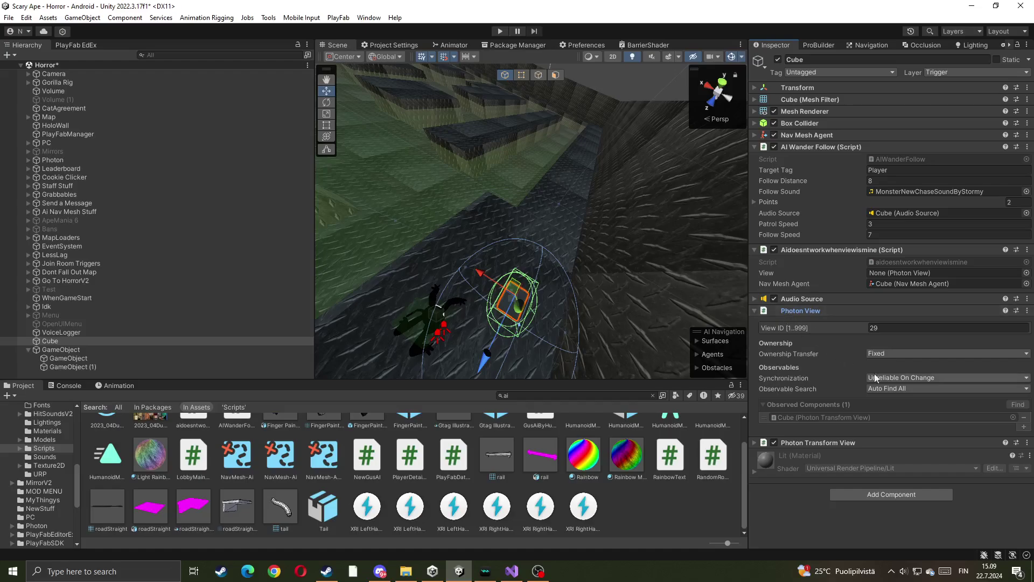
left_click(897, 378)
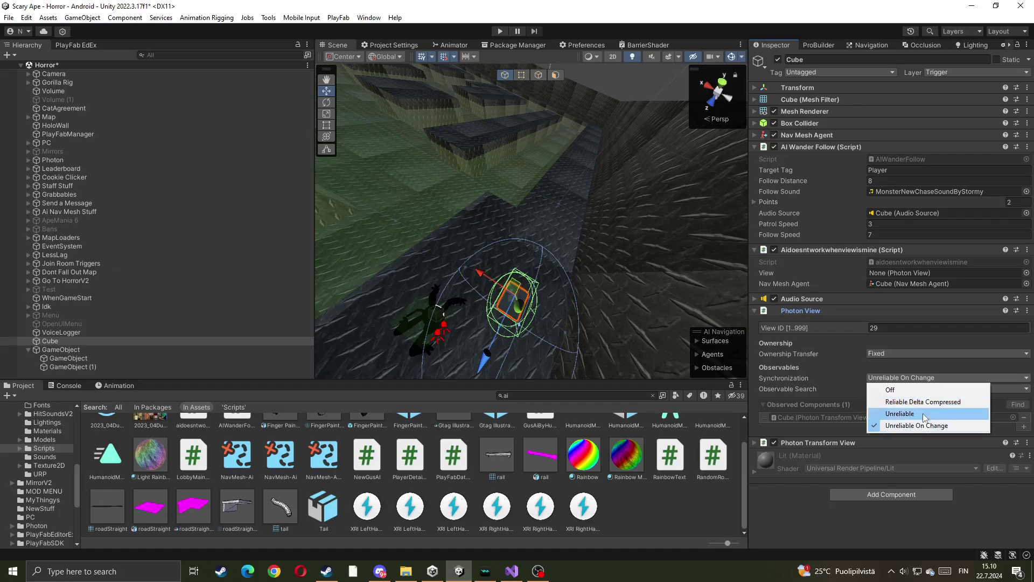
left_click(834, 313)
left_click(829, 312)
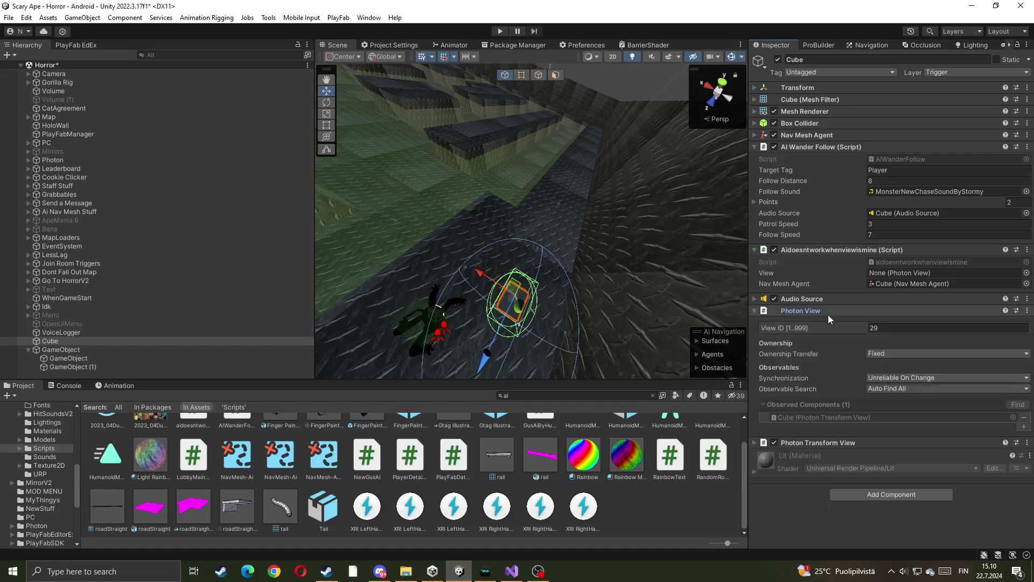
left_click(840, 323)
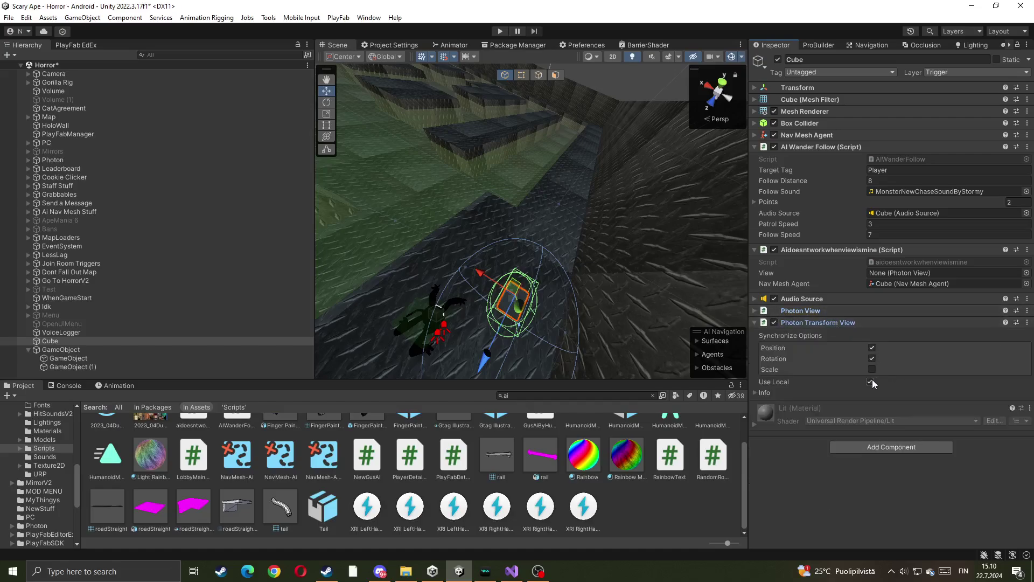
left_click(805, 322)
- Assign the cube's Photon View to the View field of the Aidoesntworkwhenviewismine script and collapse the script
left_click(794, 253)
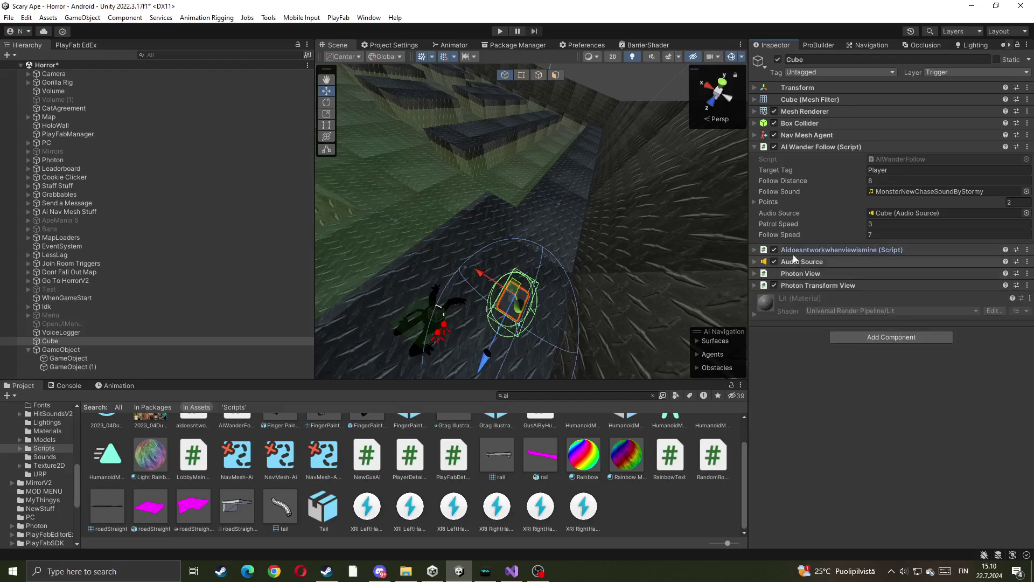
left_click(792, 254)
left_click_drag(805, 312, 916, 272)
left_click(832, 250)
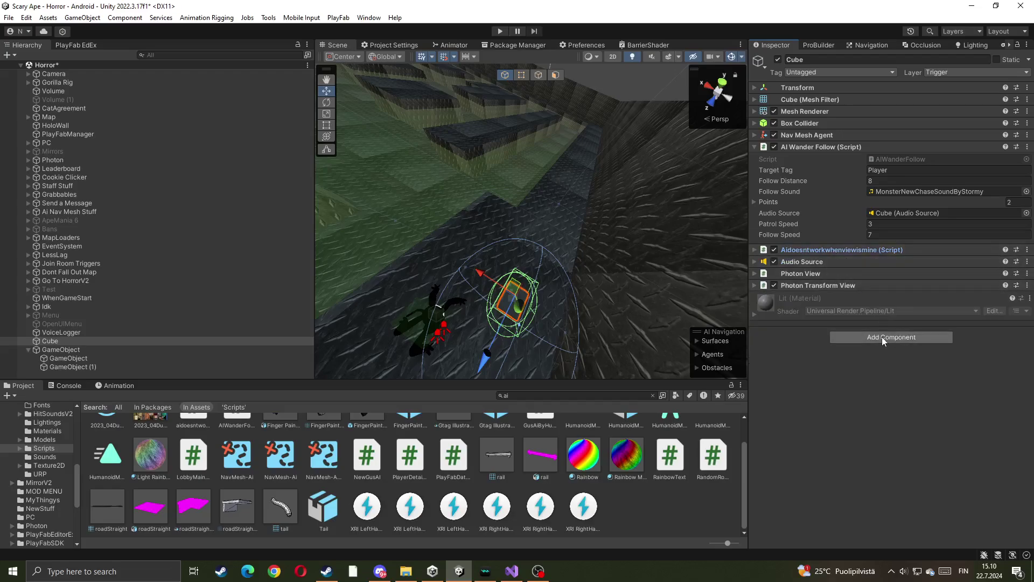
- Check the horror-monster channel in Discord, return to Unity and add the Teleport Gorilla Player script to the cube, expanding its settings
left_click(380, 571)
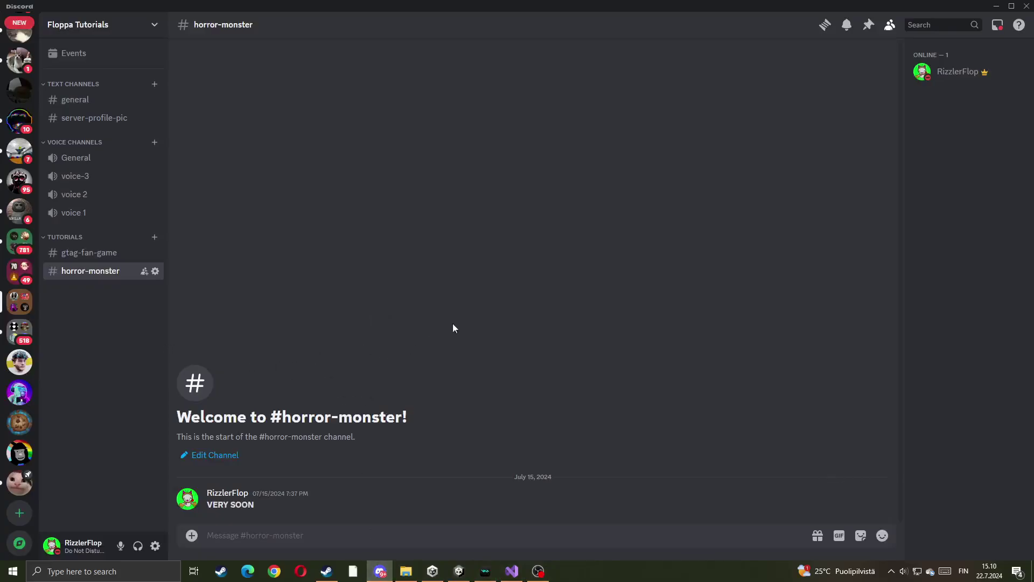
left_click(997, 7)
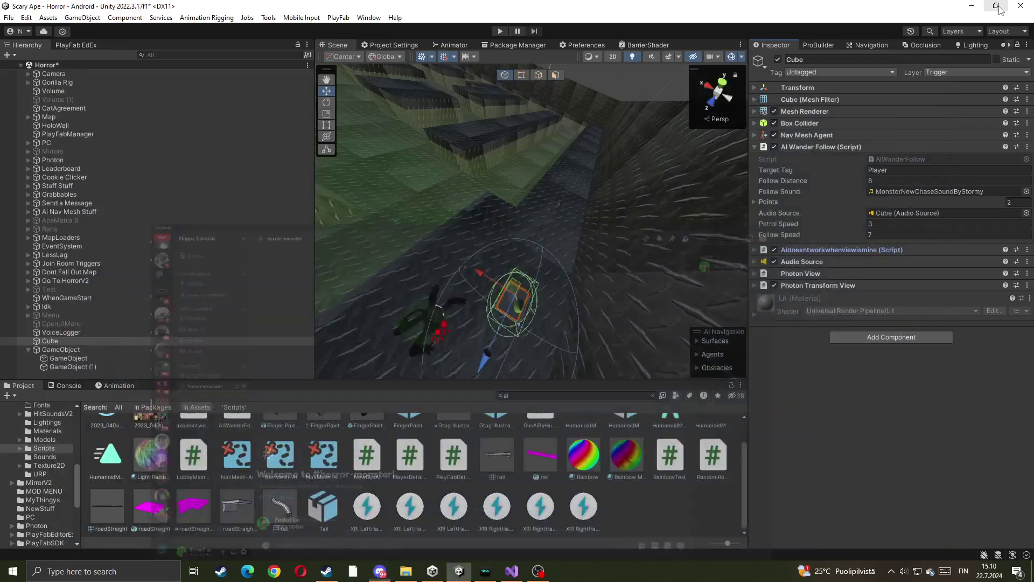
left_click(863, 334)
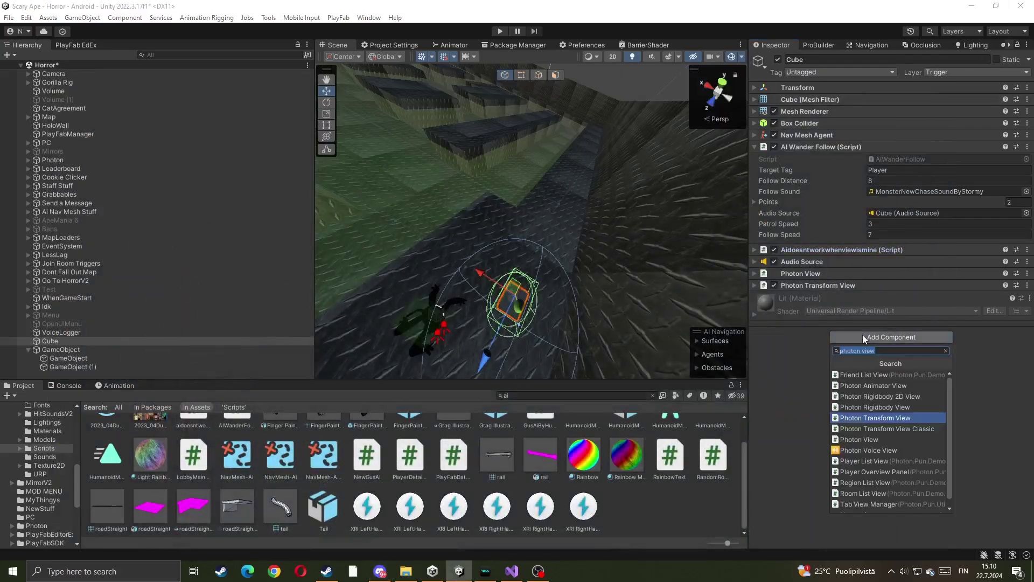
type("tele")
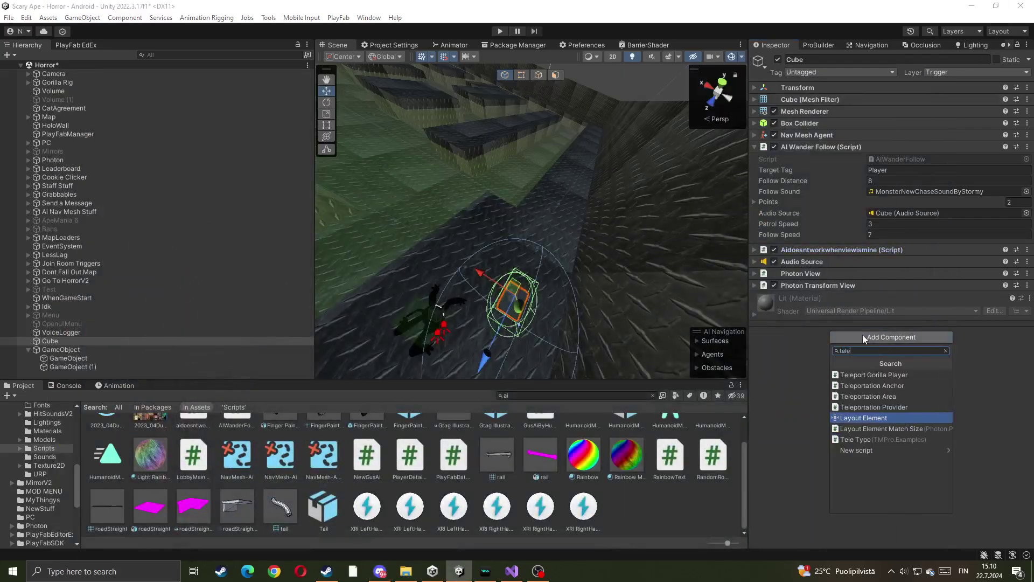
left_click(879, 375)
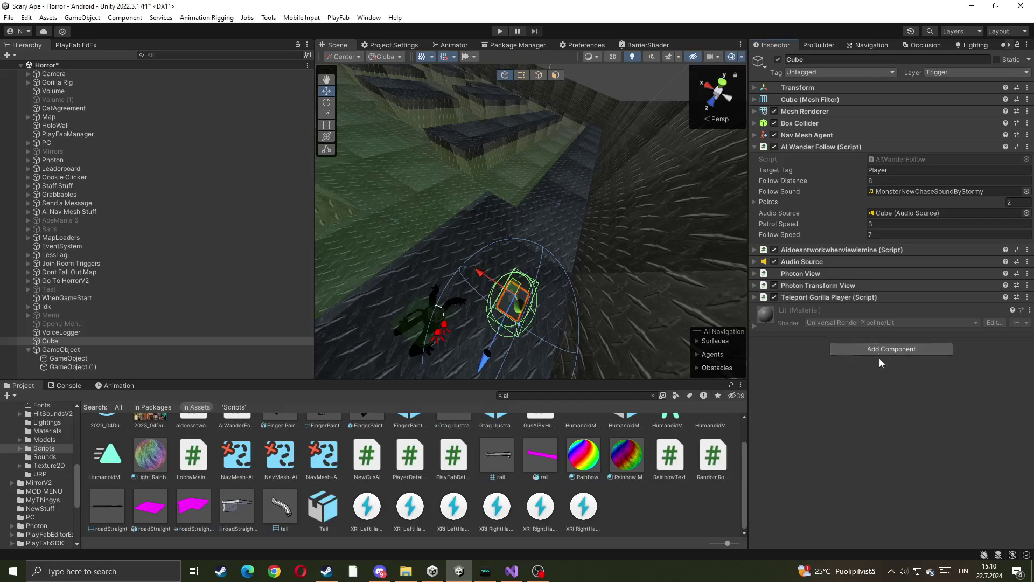
left_click(854, 297)
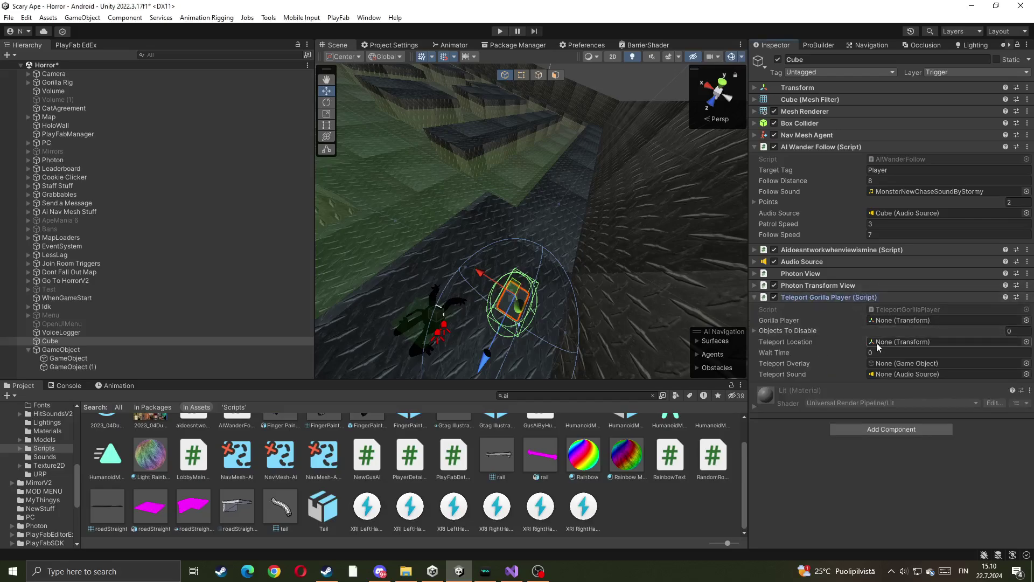
- Create an empty root-level GameObject in the dark corridor beside the wall and name it "spawn location"
right_click_drag(539, 261, 560, 240)
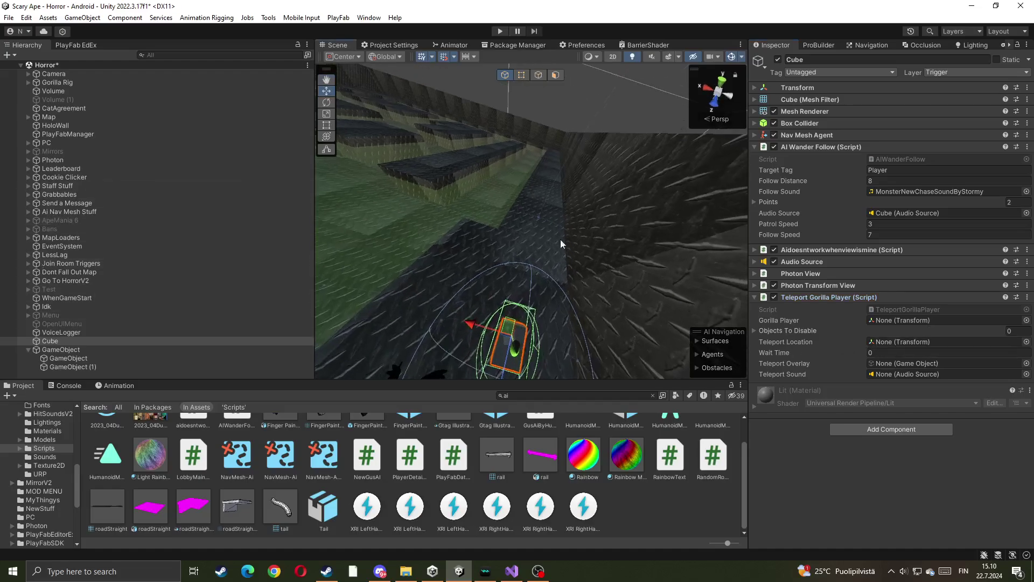
left_click(66, 371)
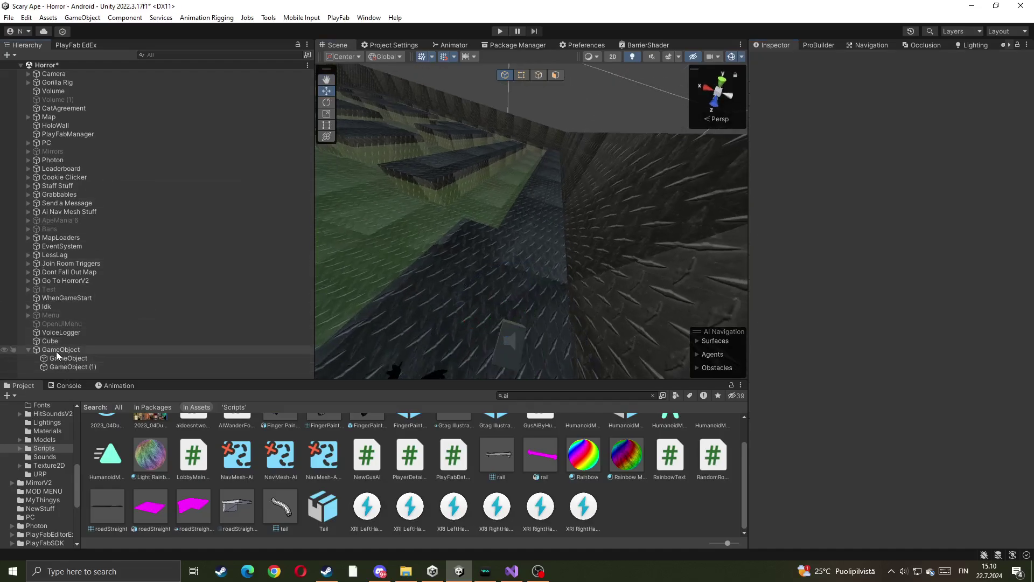
right_click(92, 373)
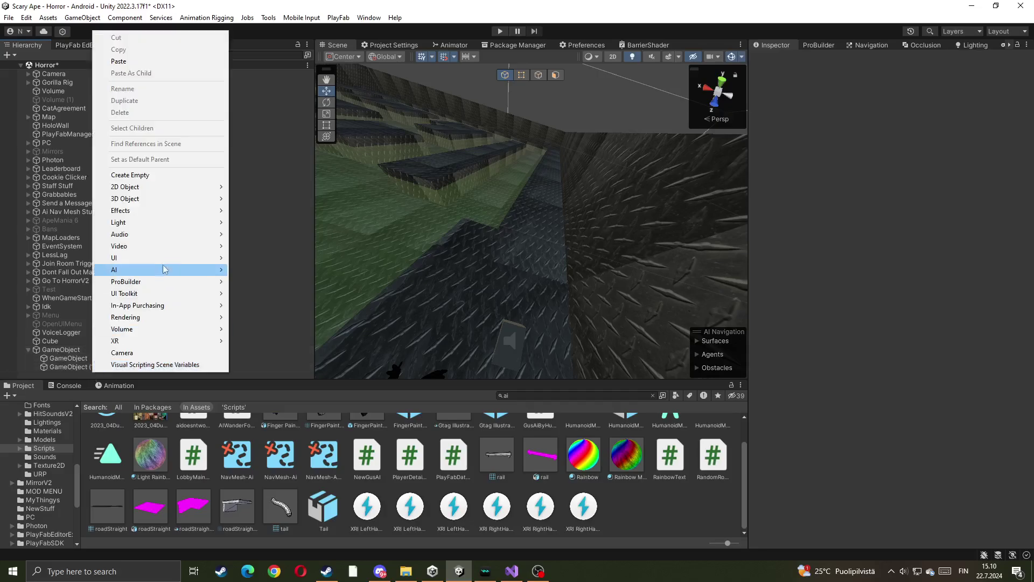
left_click(130, 175)
scroll(506, 257, "up", 5)
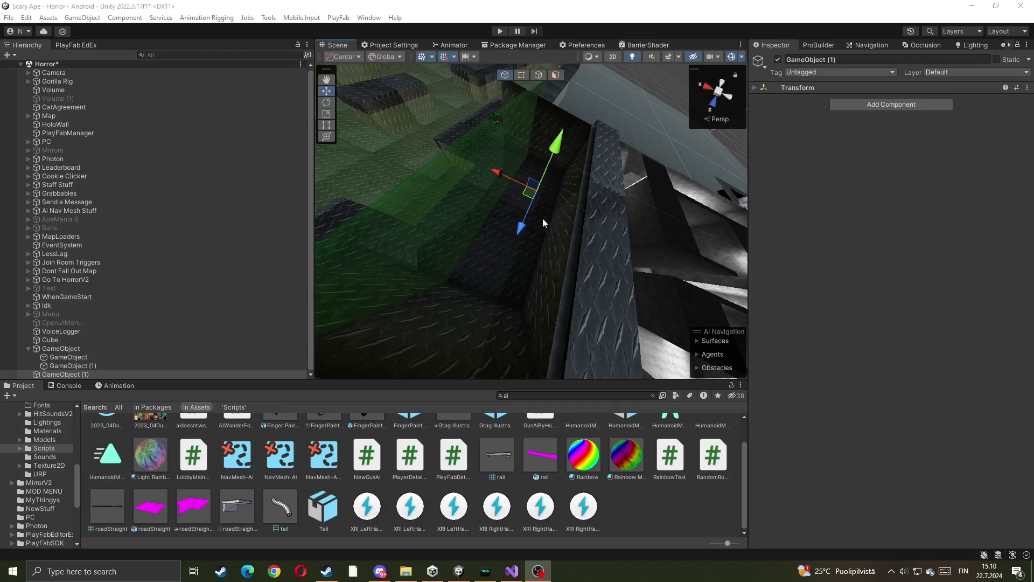
right_click_drag(548, 210, 501, 180)
left_click(832, 61)
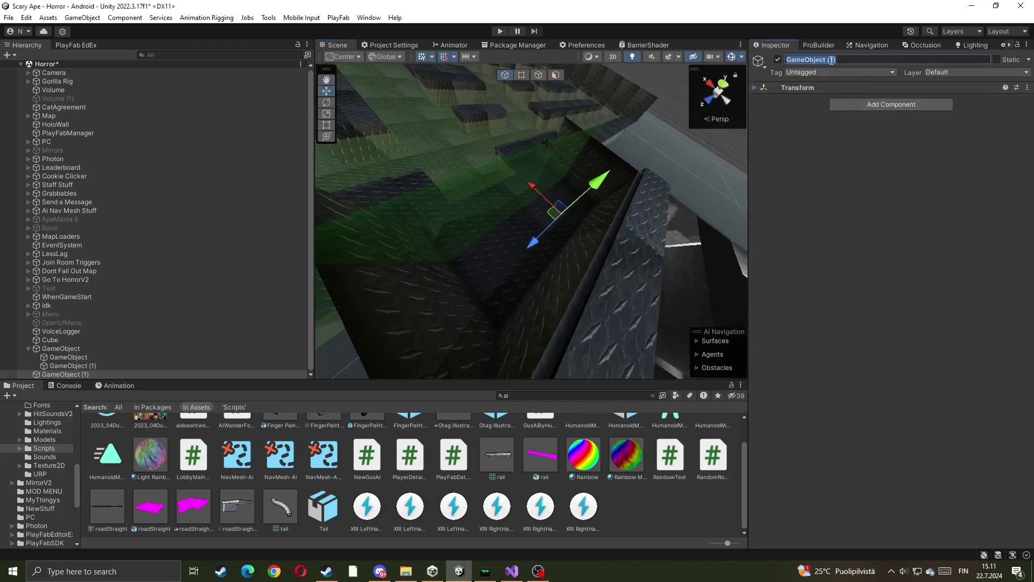
type("spawn location")
key("Return")
- In the cube's Teleport Gorilla Player script, set Teleport Location to spawn location and Gorilla Player to the rig's GorillaPlayer
left_click(77, 340)
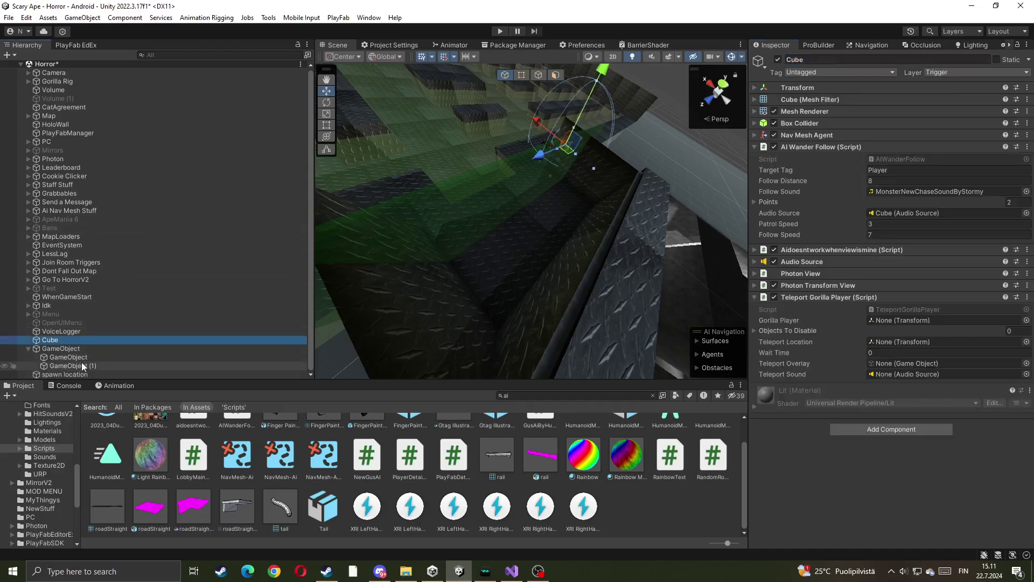
left_click_drag(79, 374, 944, 338)
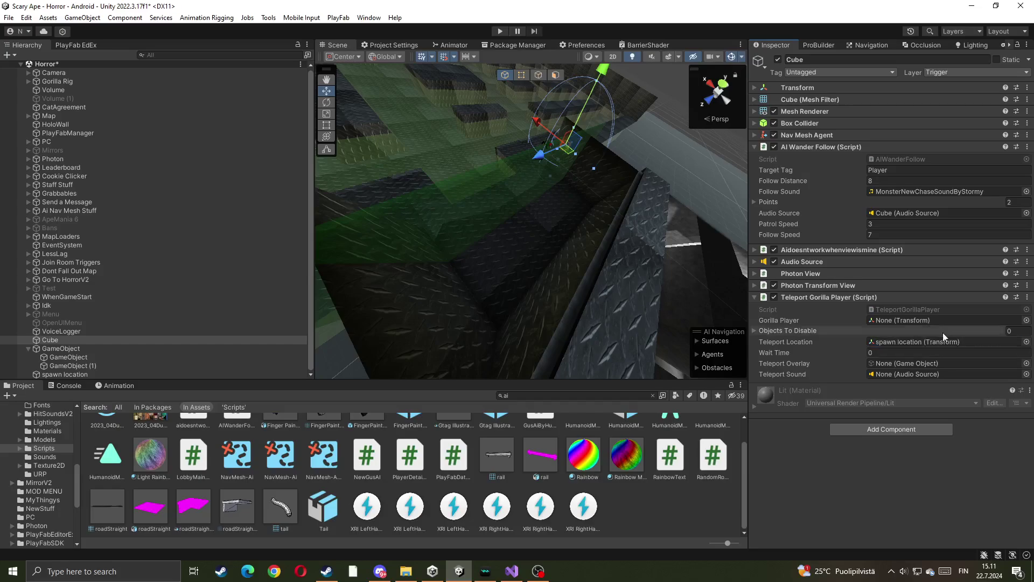
left_click(28, 81)
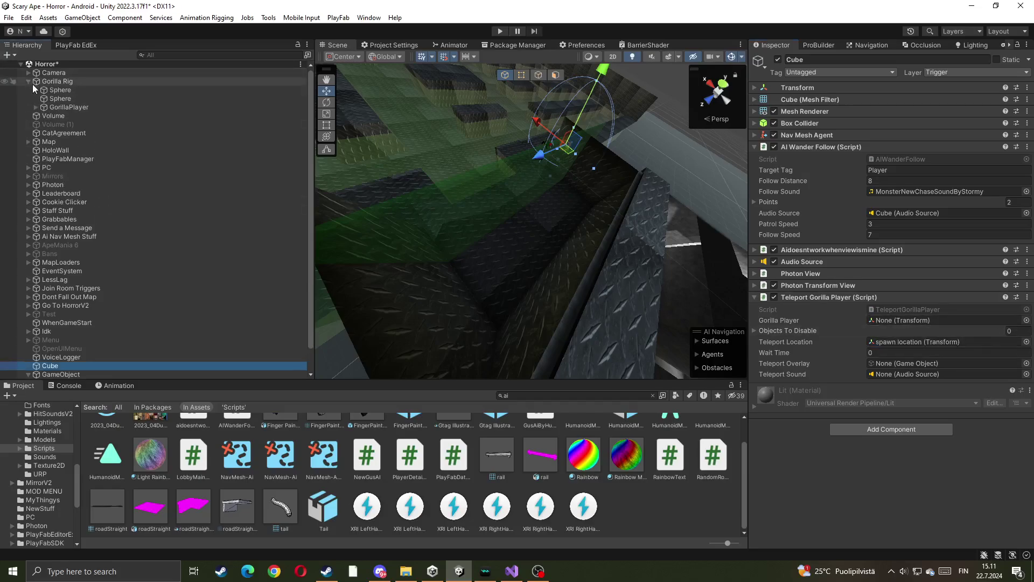
left_click_drag(61, 107, 890, 322)
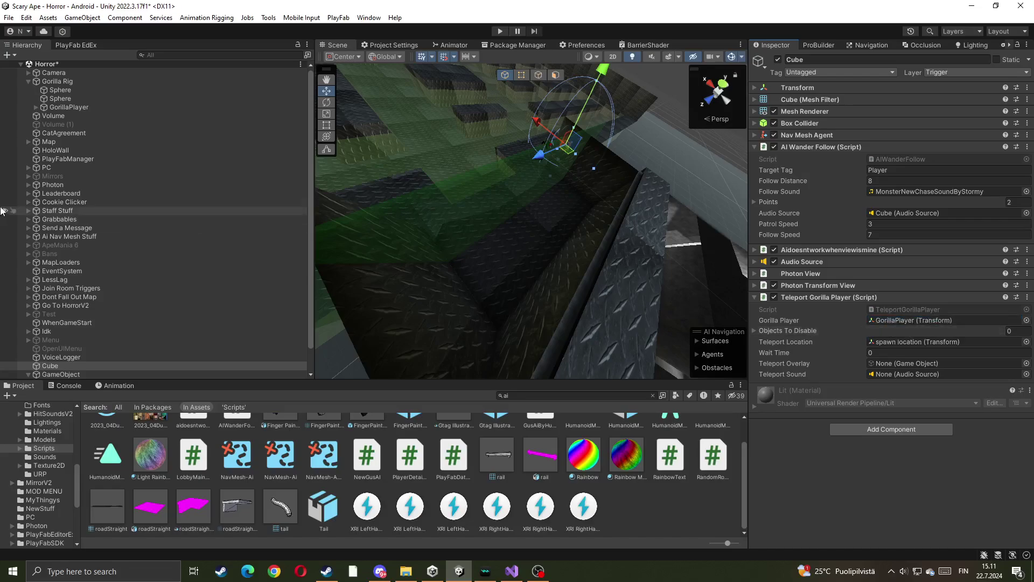
left_click(29, 81)
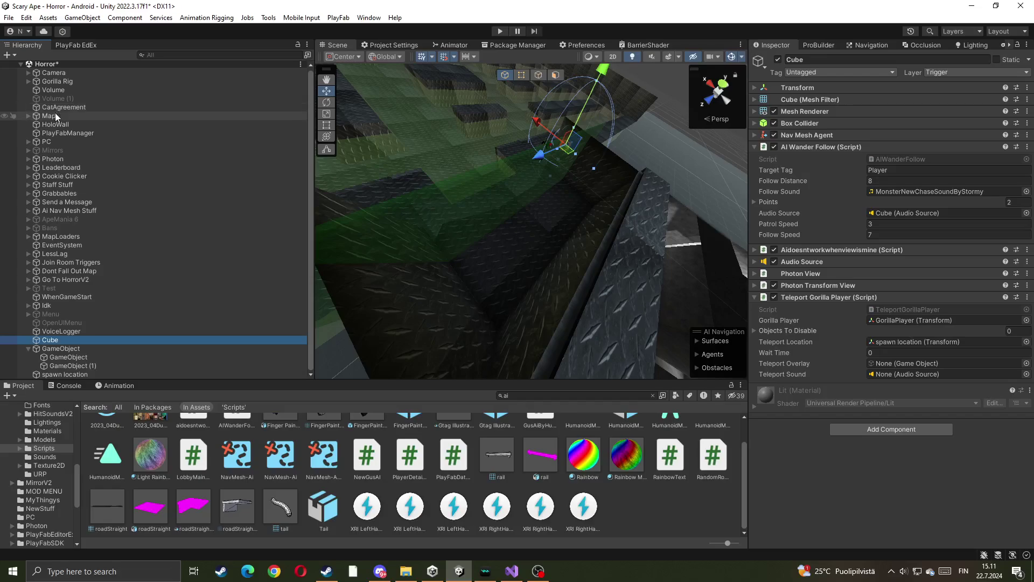
- Add the Map object to the teleport script's Objects To Disable list and set Wait Time to 0.4
left_click_drag(56, 116, 813, 331)
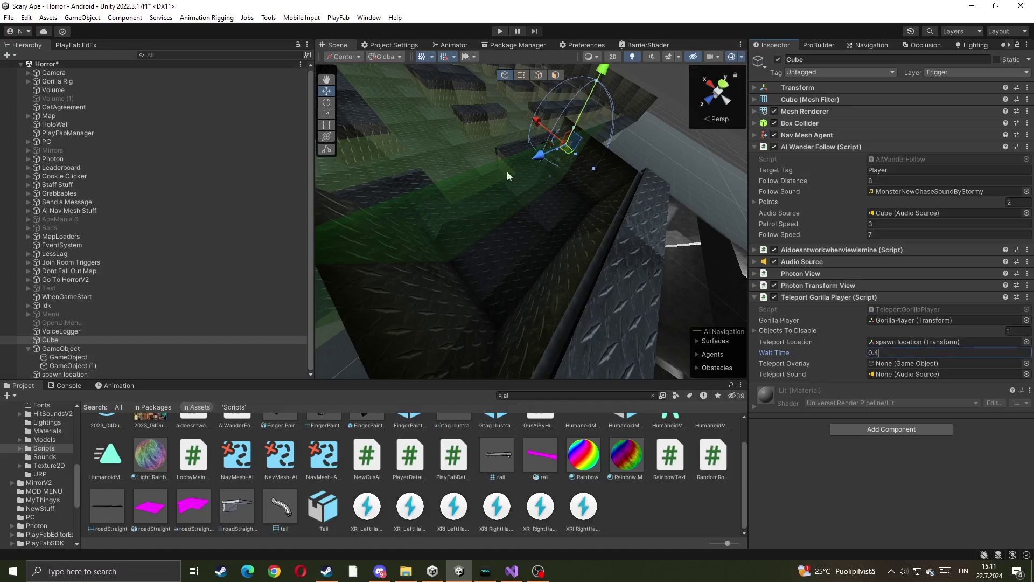
- Create a 3D cube as a child of the Main Camera under GorillaPlayer in the Gorilla Rig
right_click_drag(507, 172, 511, 211)
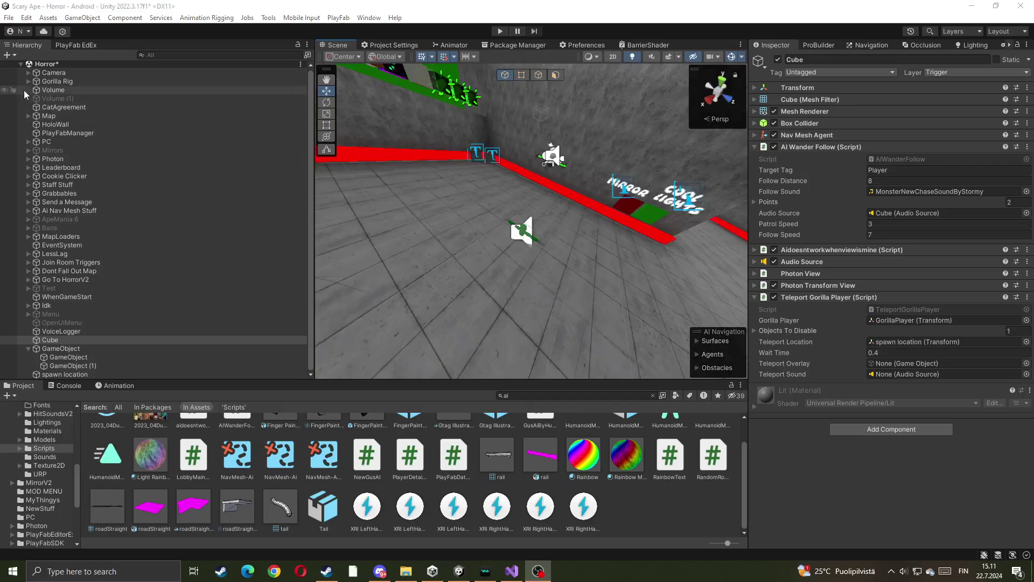
left_click(28, 84)
left_click(28, 81)
left_click(43, 115)
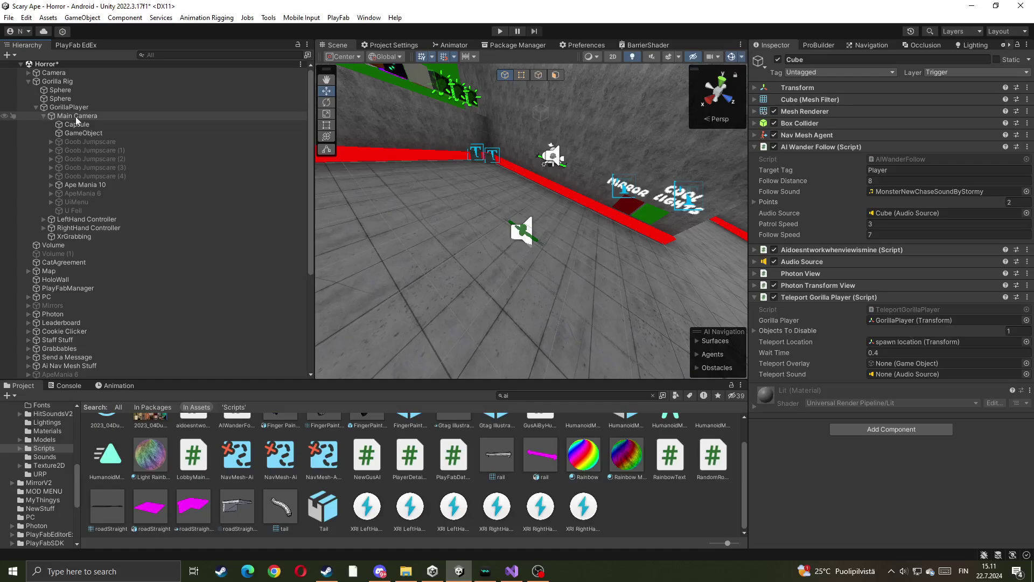
right_click(76, 116)
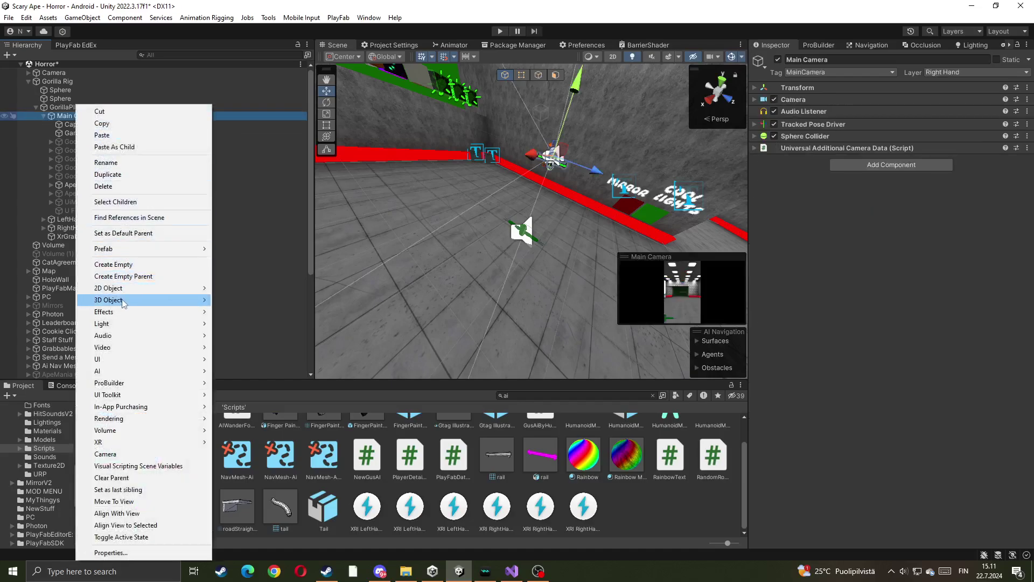
mouse_move(125, 305)
left_click(257, 300)
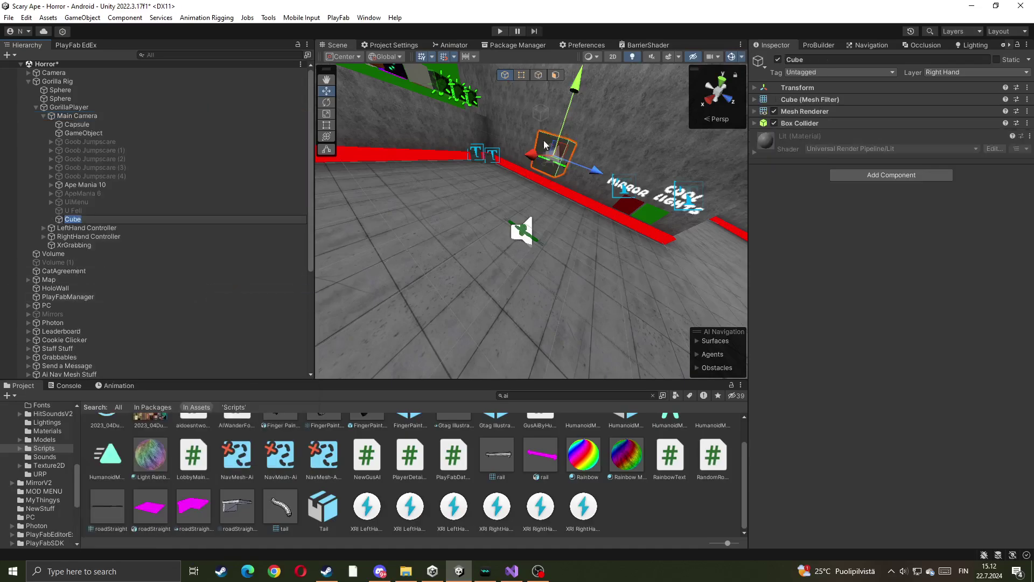
- Scale the new camera cube up uniformly so it surrounds the player's camera
left_click(562, 158)
key("r")
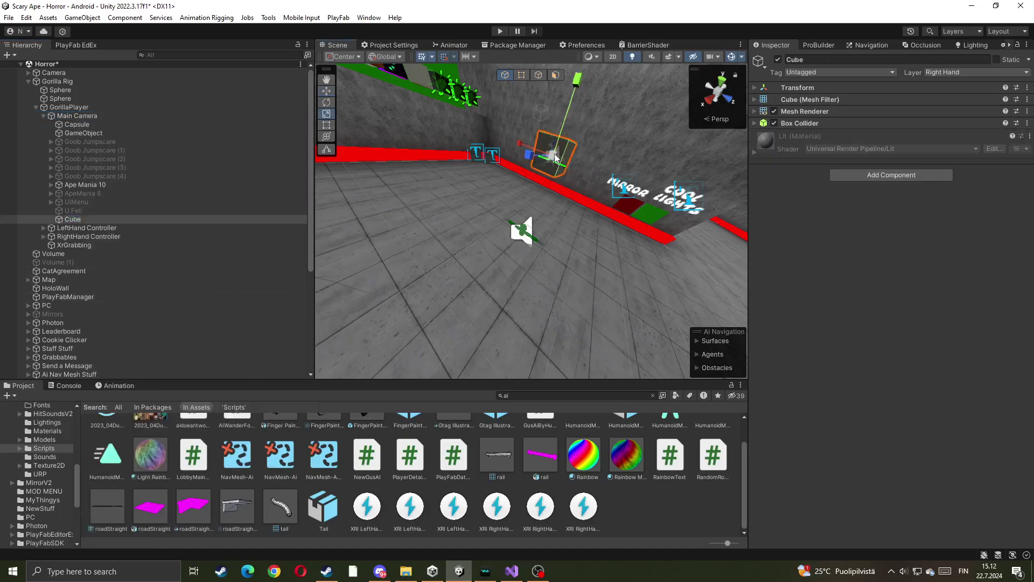
left_click_drag(556, 158, 637, 153)
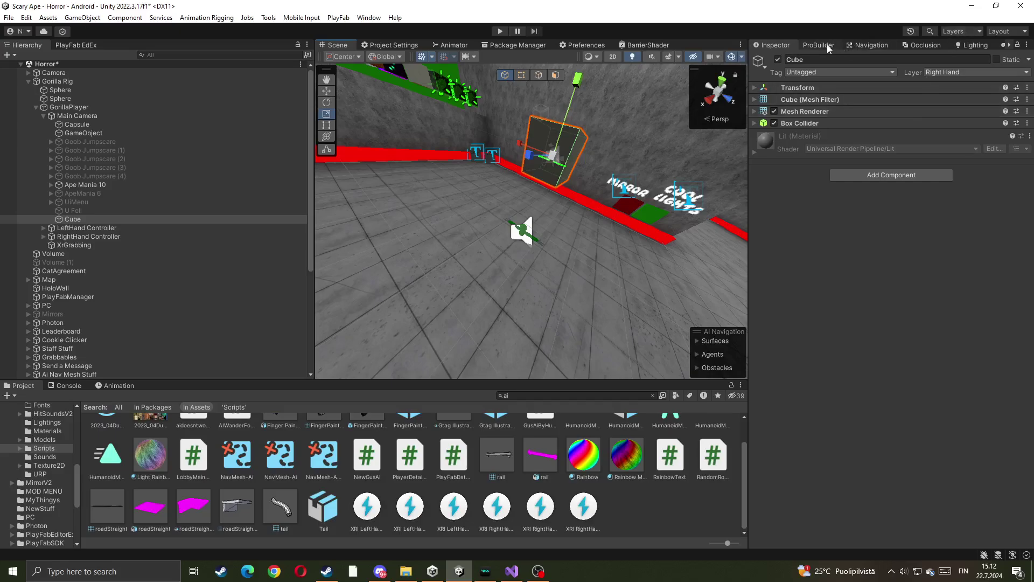
- Look over the Package Manager's Unity Registry and the ProBuilder tool entry used to edit the cube
left_click(369, 18)
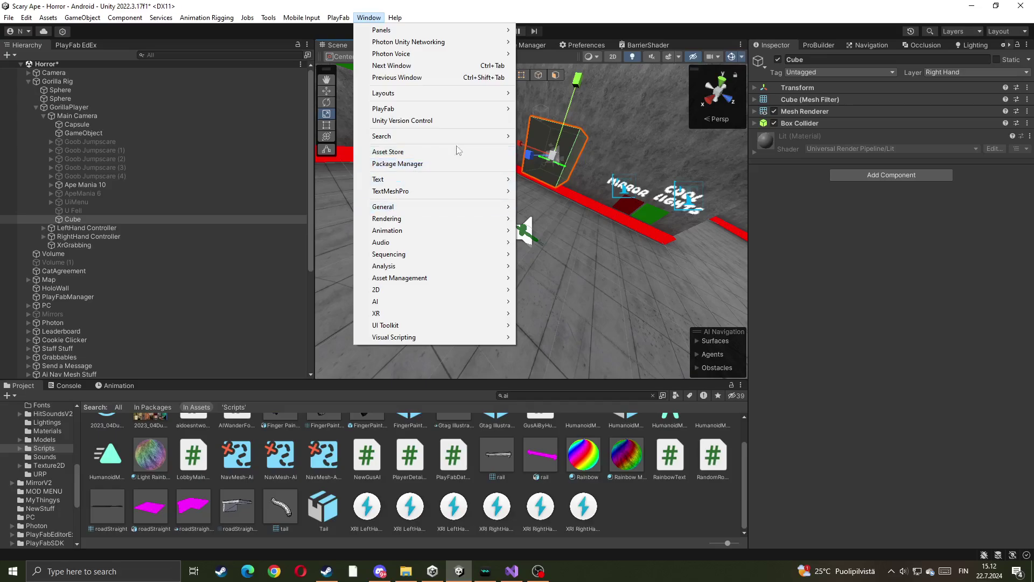
left_click(536, 46)
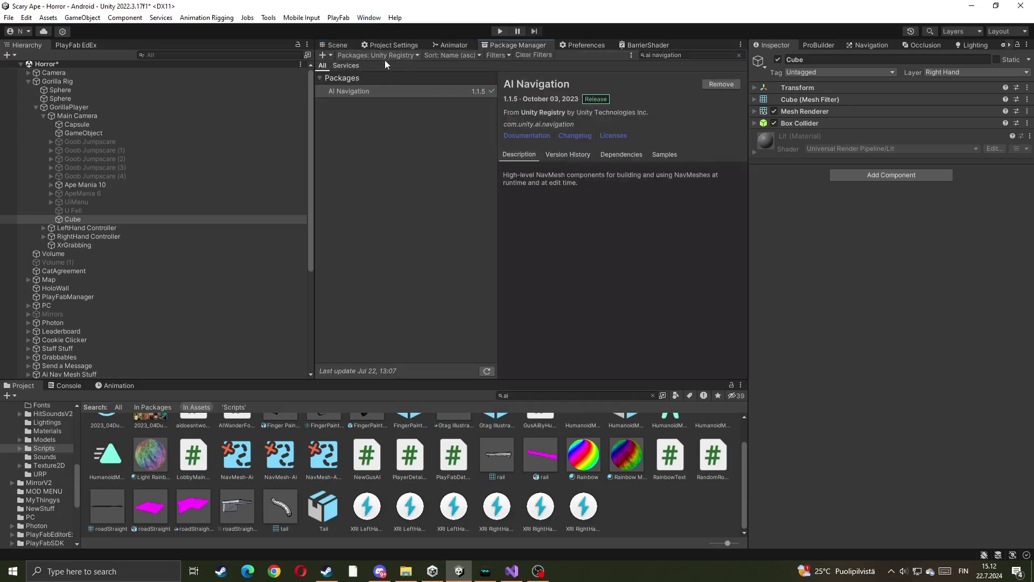
left_click(336, 45)
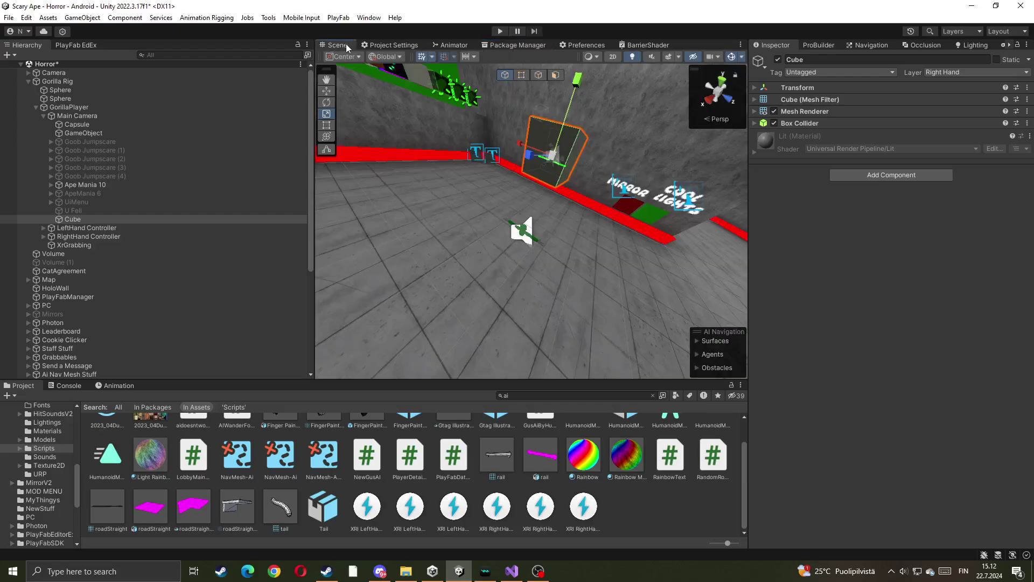
left_click(268, 17)
mouse_move(285, 30)
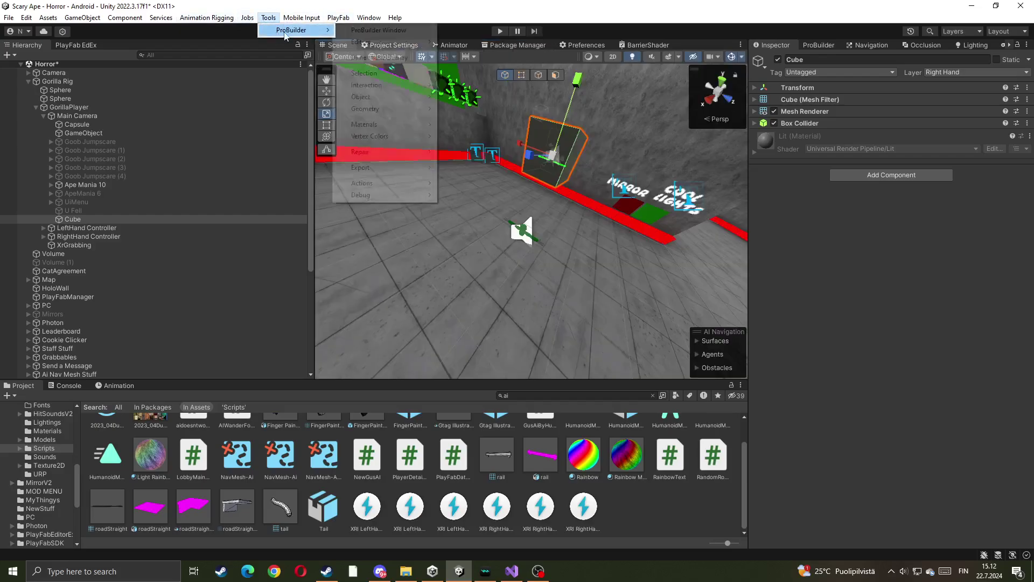
- Convert the camera cube to a ProBuilder mesh and flip its normals inward
left_click(822, 46)
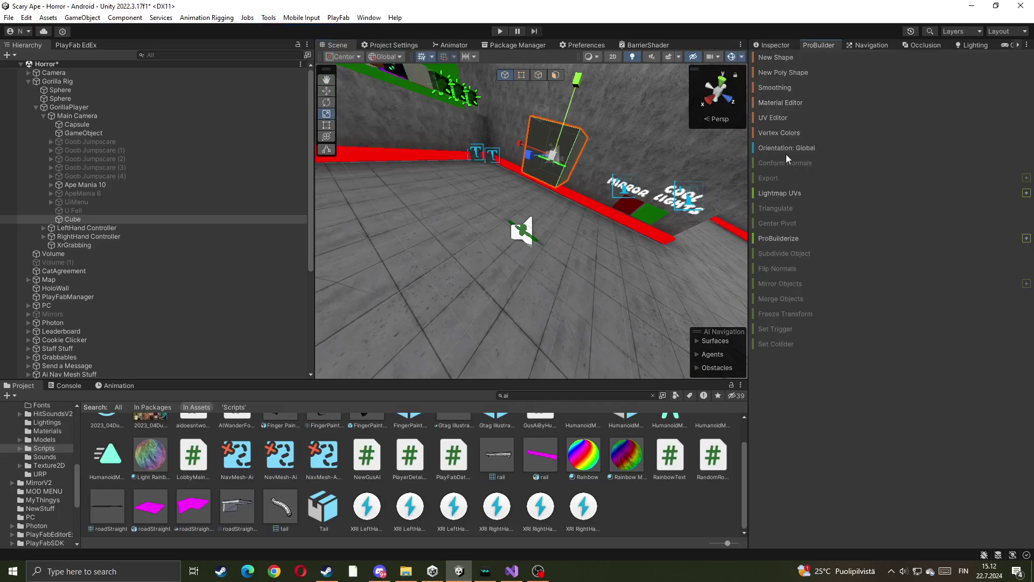
left_click(785, 240)
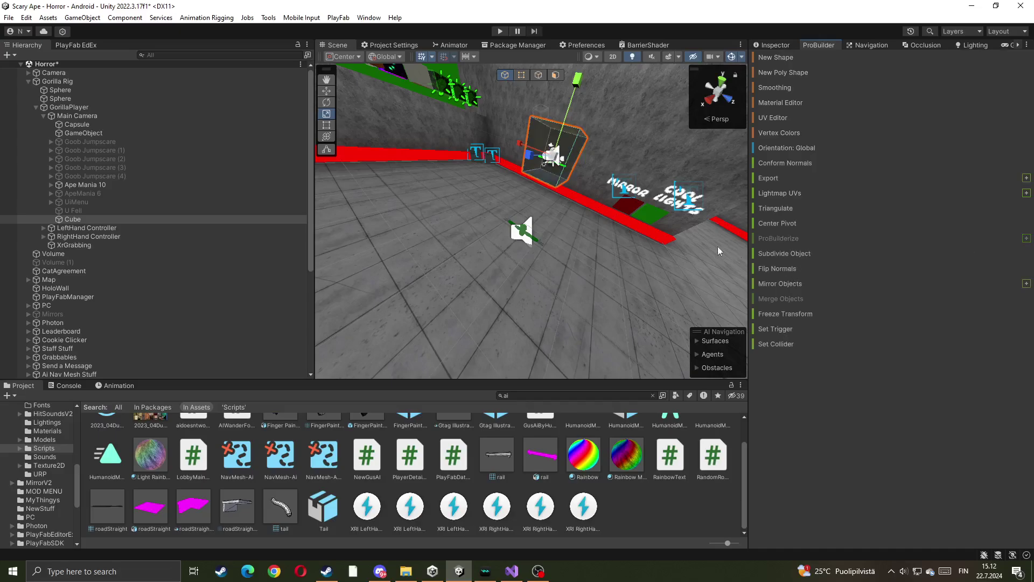
left_click(775, 45)
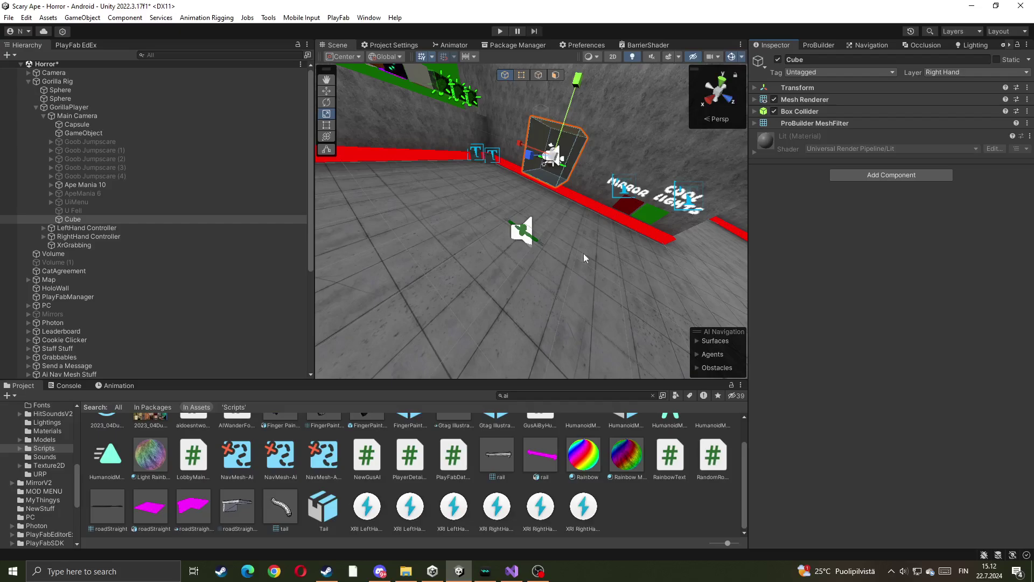
- Apply the black material New Material 52 from the Materials folder to the camera cube
left_click(51, 432)
scroll(409, 480, "down", 6)
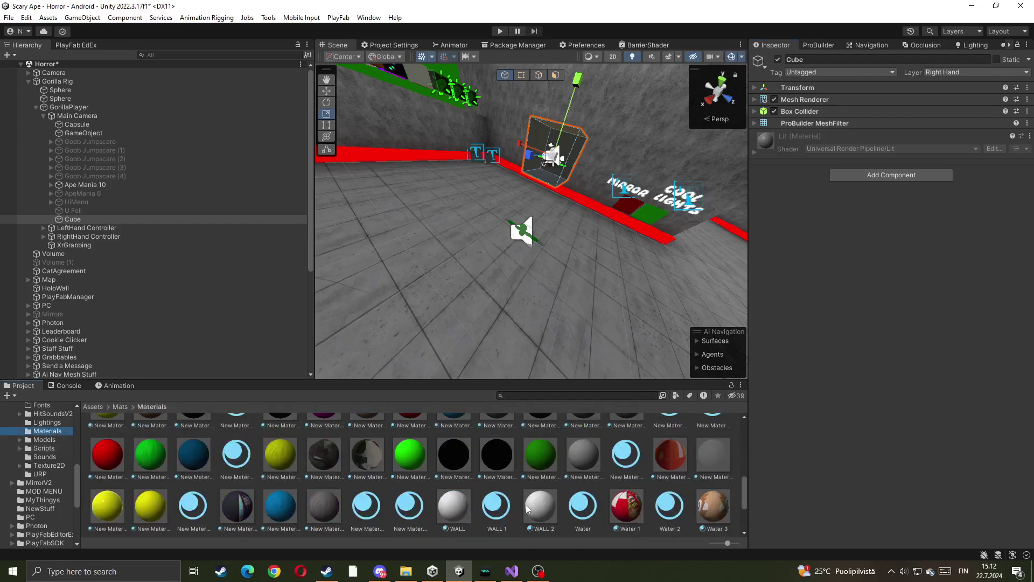
left_click_drag(499, 457, 828, 409)
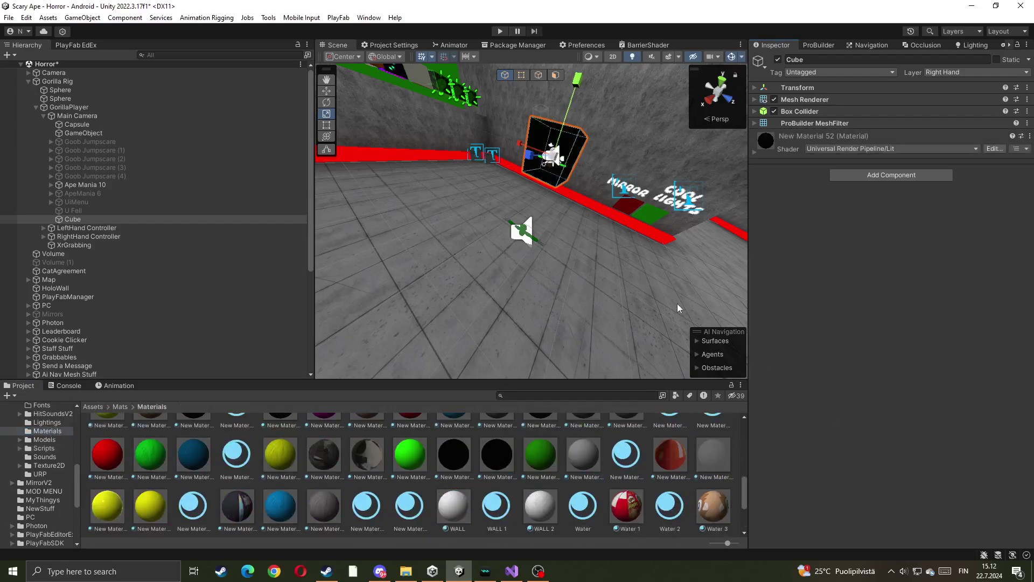
- Shift the black cube sideways so it encloses the player's camera, and check the result in the Game view
right_click_drag(677, 305, 535, 257)
key("w")
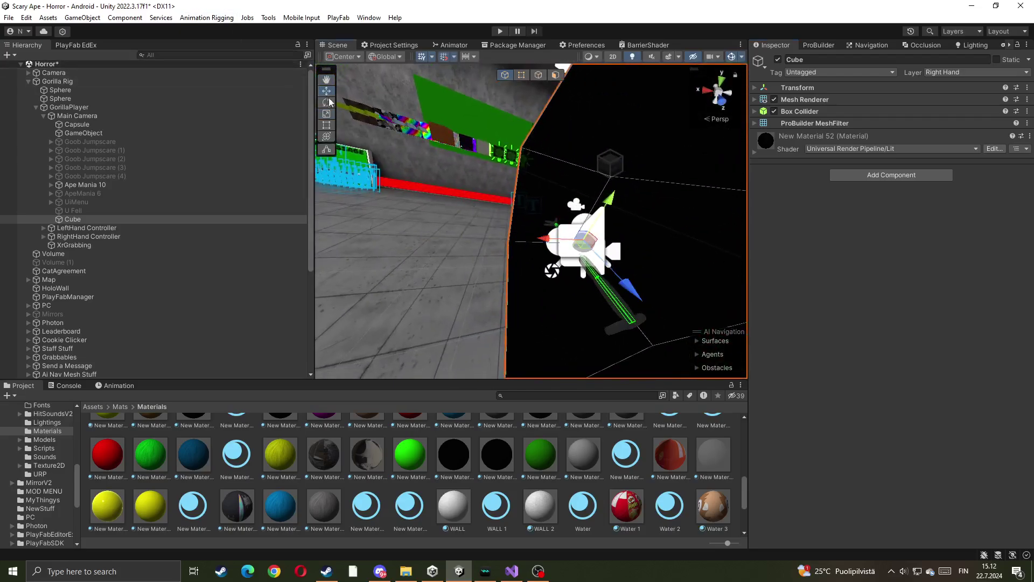
left_click_drag(543, 238, 513, 238)
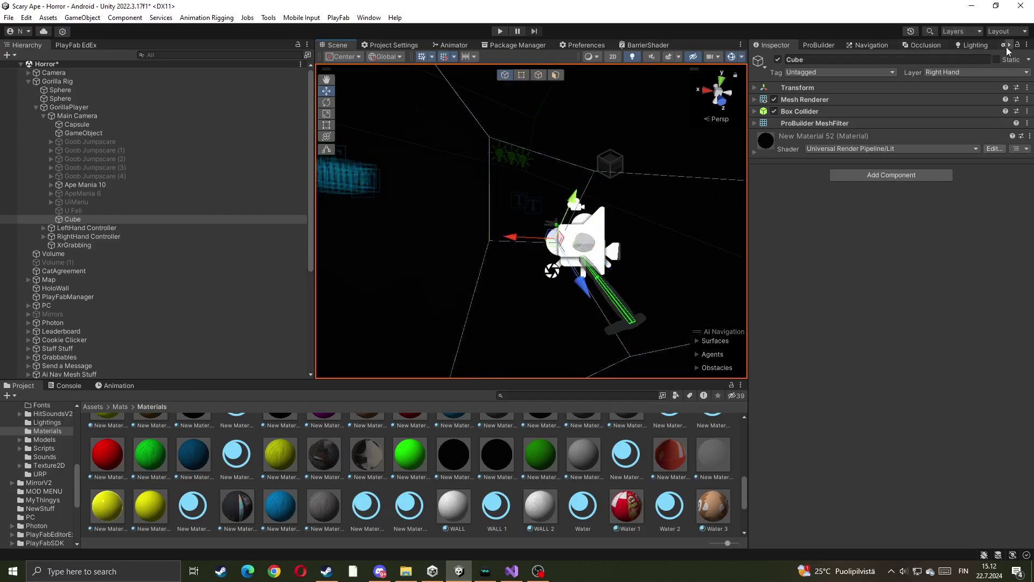
left_click(1008, 45)
left_click(952, 44)
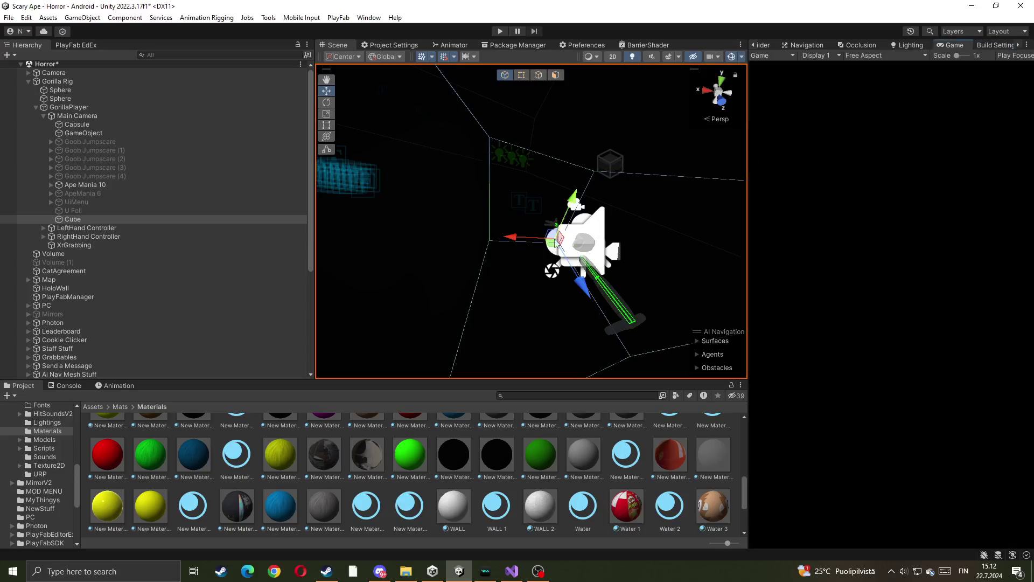
scroll(546, 245, "down", 3)
scroll(522, 252, "up", 3)
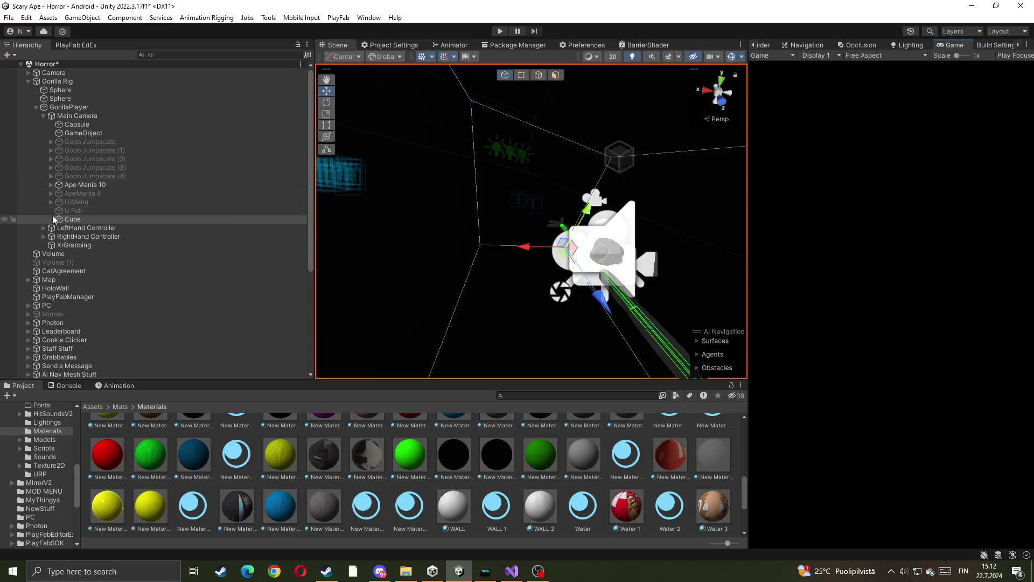
right_click(71, 219)
mouse_move(121, 304)
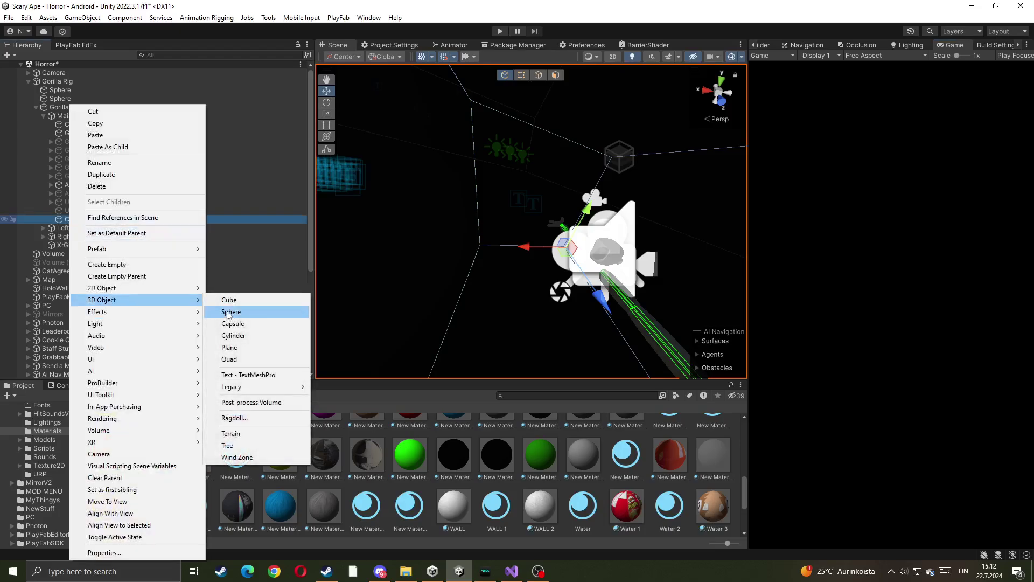
left_click(228, 301)
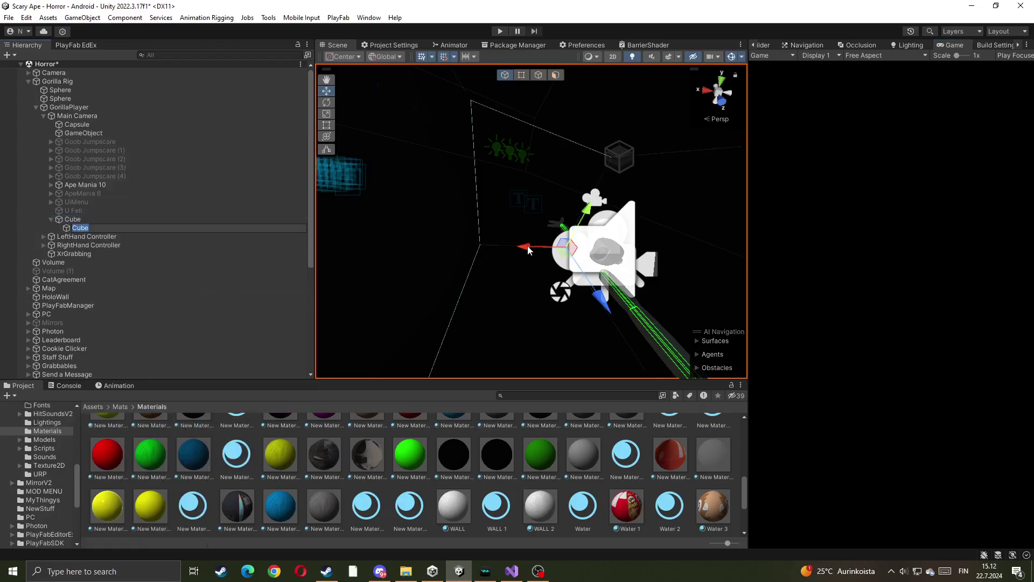
left_click(326, 113)
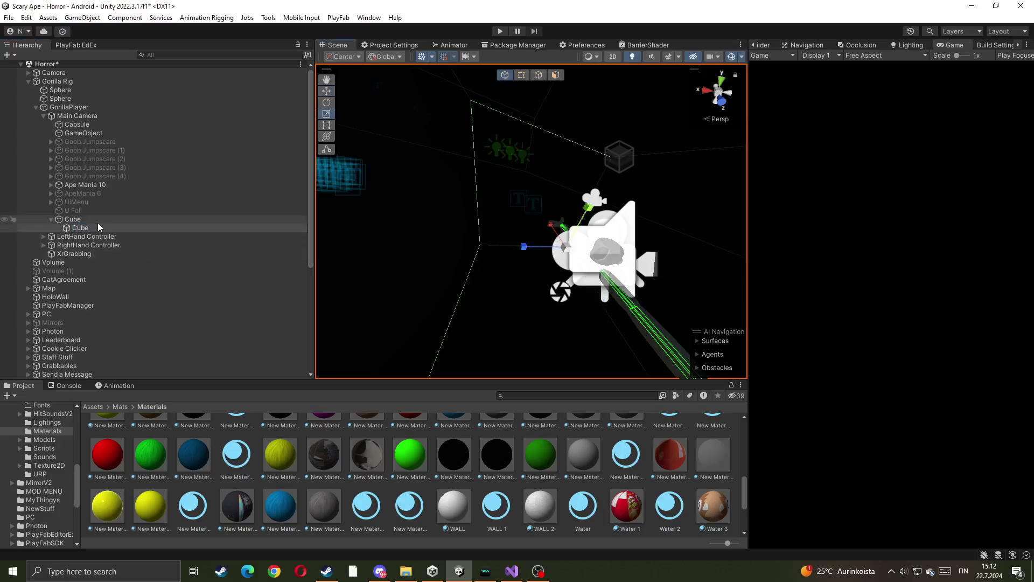
right_click(134, 227)
left_click(130, 197)
- Create an empty object named jumpscare under Main Camera and make the black cube its child
right_click(76, 116)
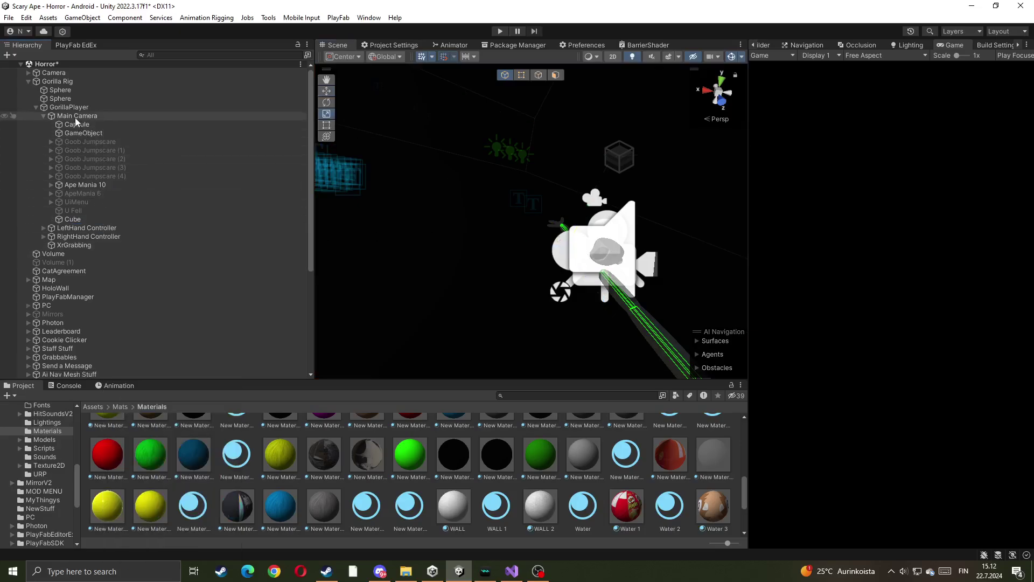
left_click(120, 265)
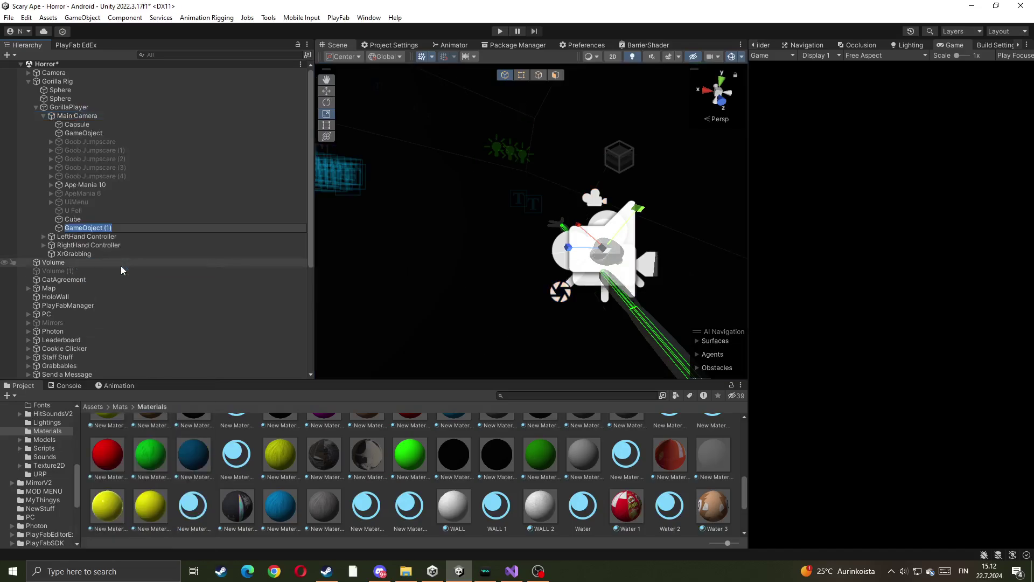
type("jumpscare")
key("Return")
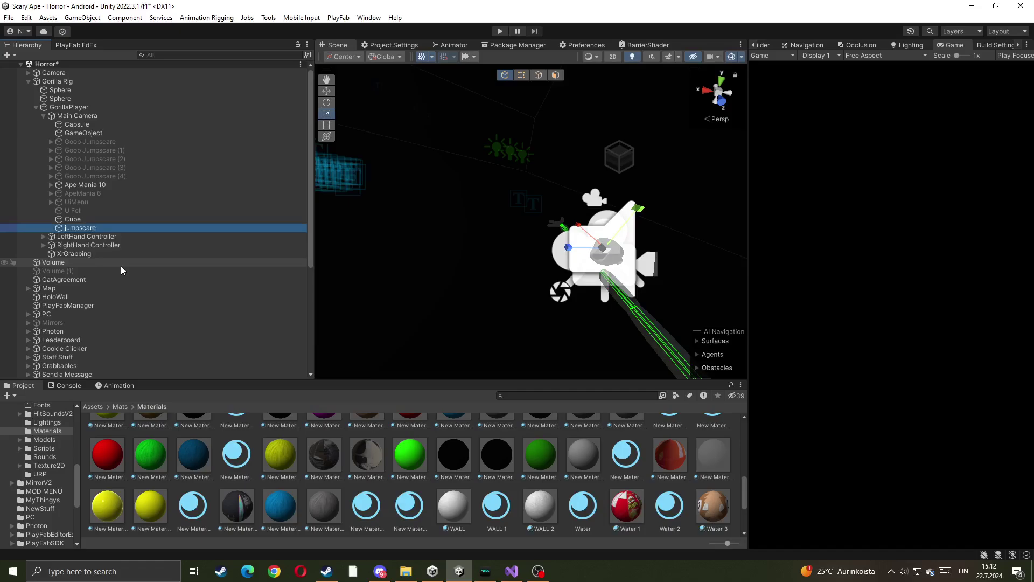
left_click_drag(73, 218, 75, 225)
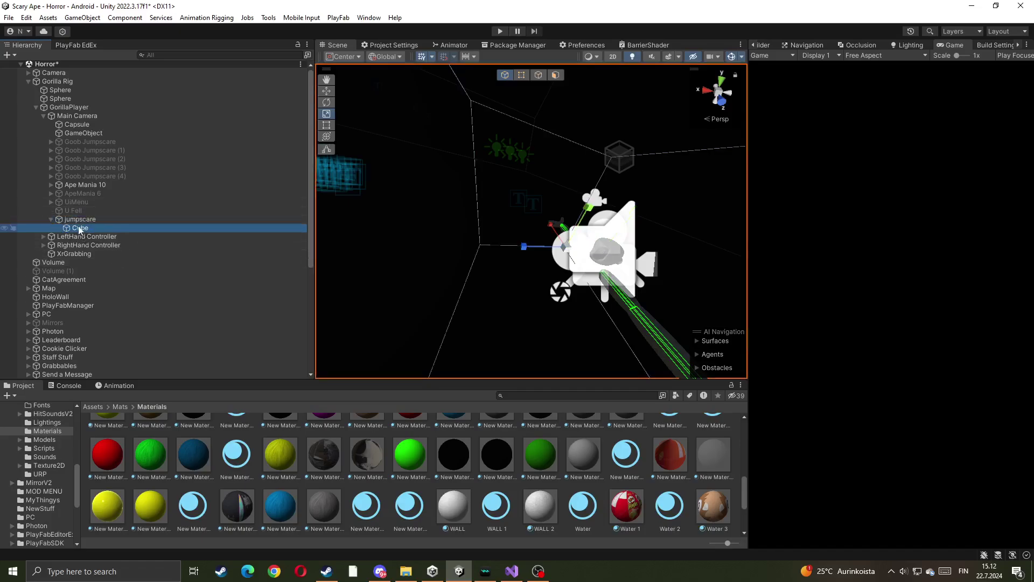
- Add a second 3D cube as a child of the jumpscare object
right_click(76, 225)
mouse_move(119, 304)
left_click(237, 300)
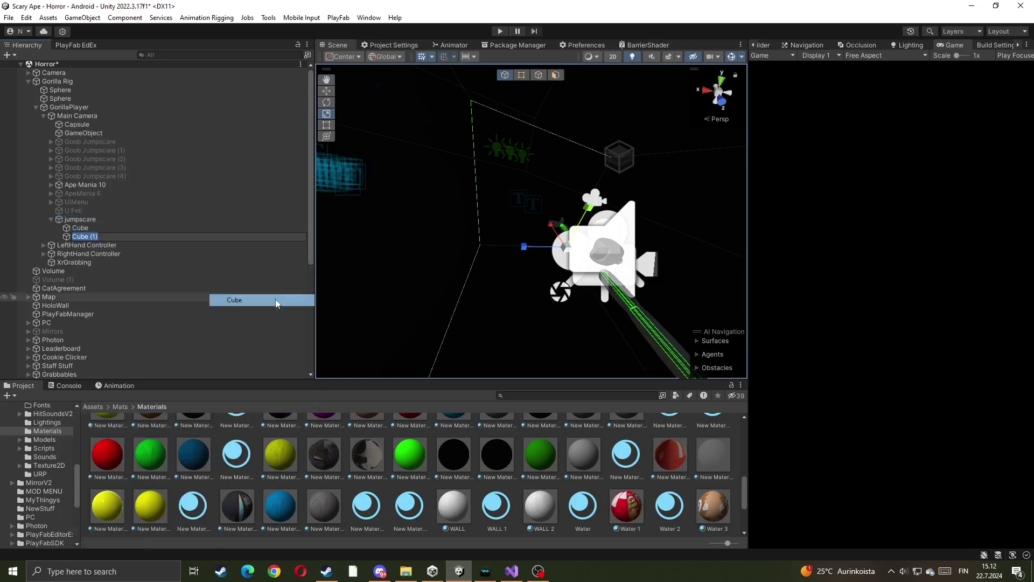
- Move the second cube in front of the player's camera inside the black cube and scale it to fit the Game view
left_click_drag(617, 237, 595, 243, "alt")
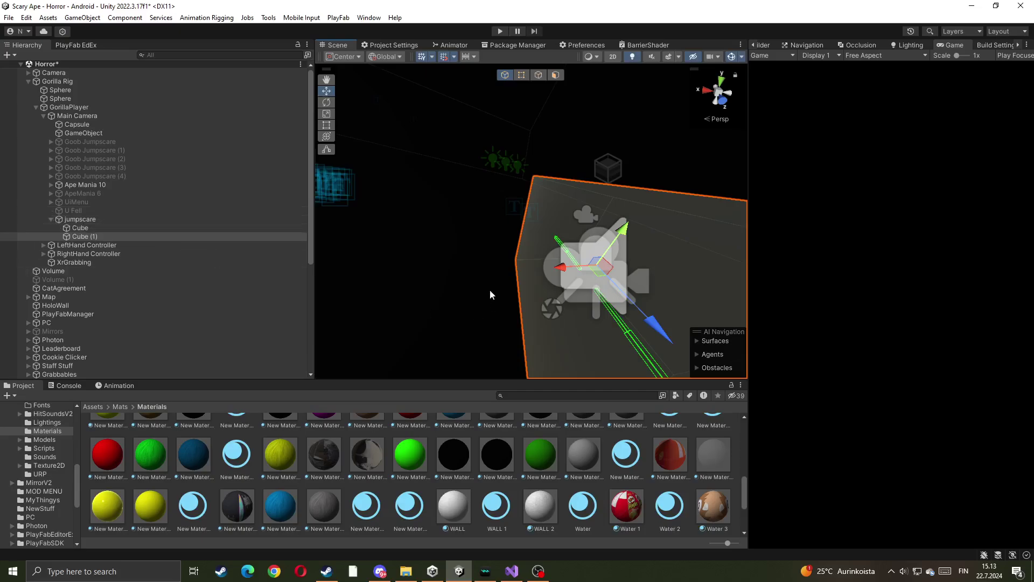
left_click_drag(560, 271, 373, 260)
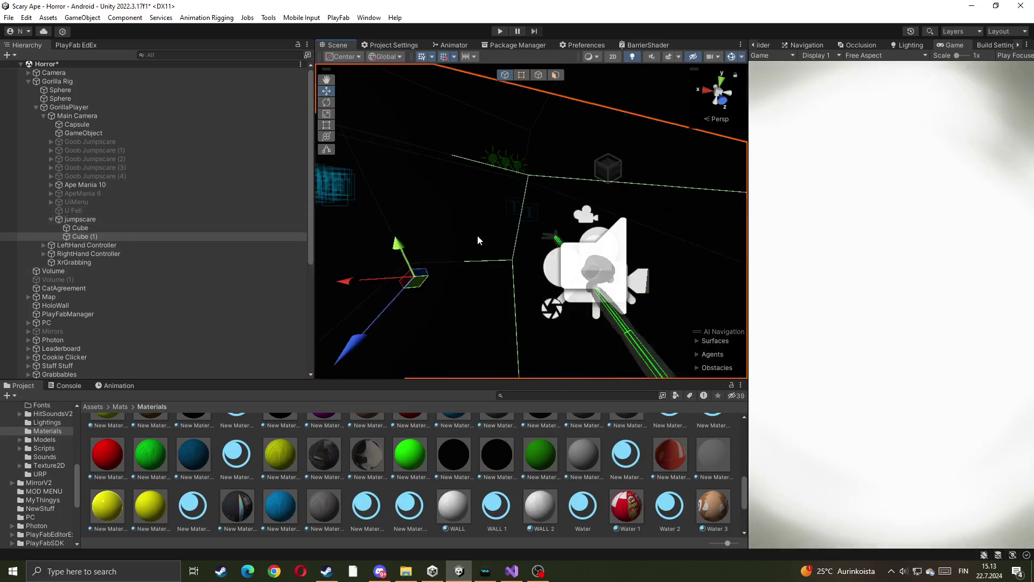
left_click_drag(481, 235, 418, 248, "alt")
scroll(461, 242, "down", 6)
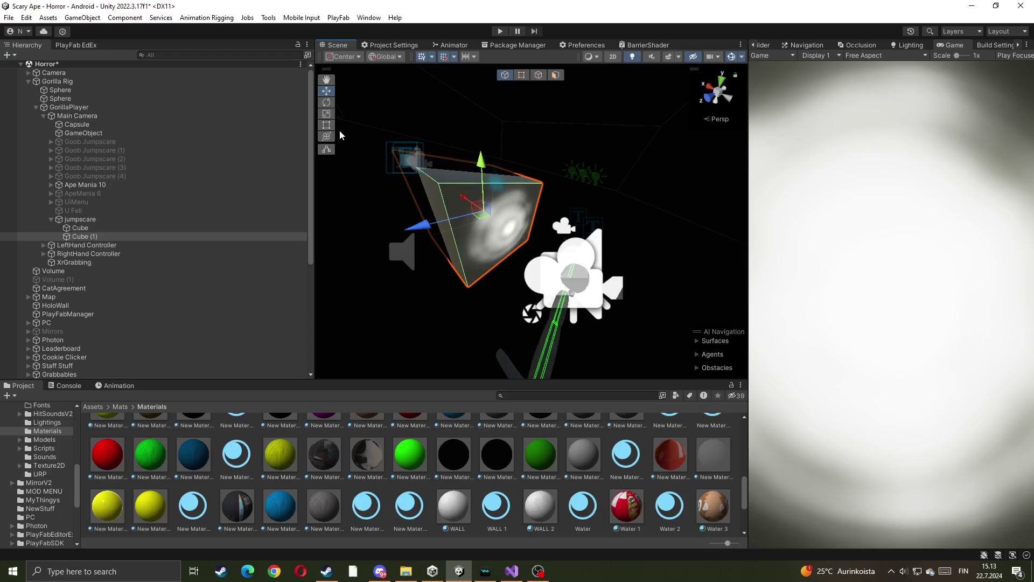
left_click_drag(474, 226, 451, 215, "alt")
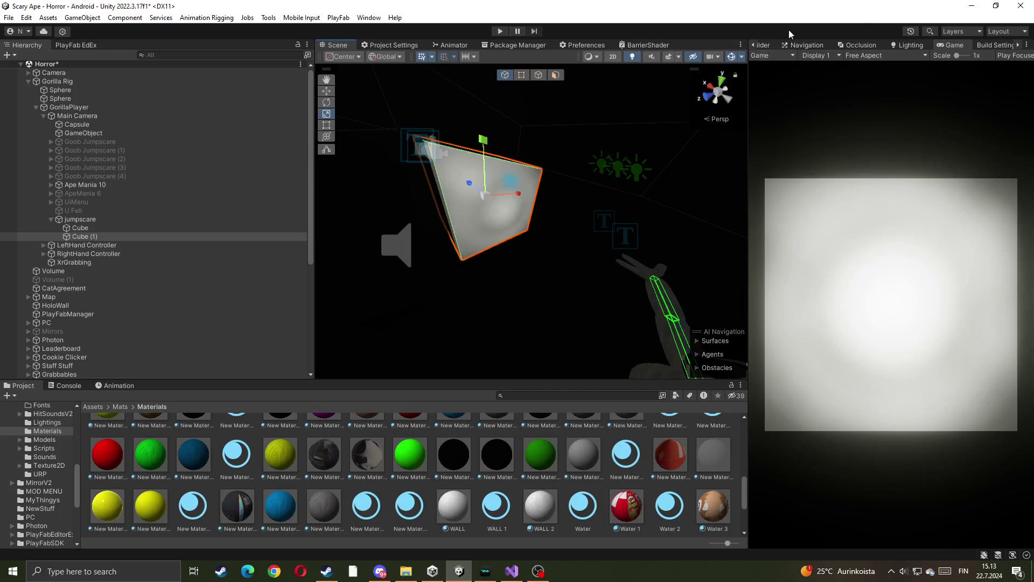
- Create an animation clip named gfytftrdctrdtr for the second jumpscare cube and save it in the Anims3 folder
left_click(772, 46)
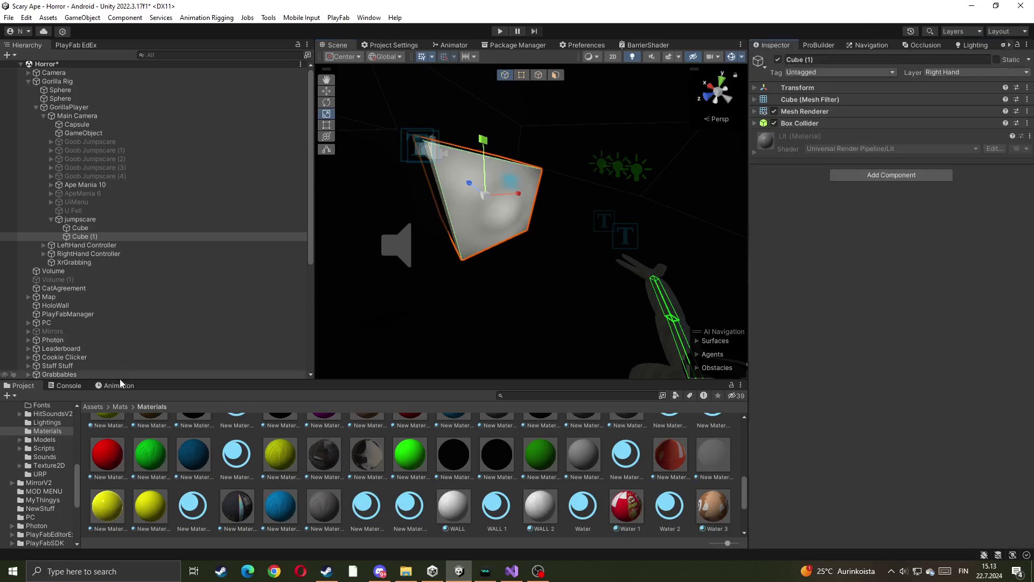
left_click(369, 17)
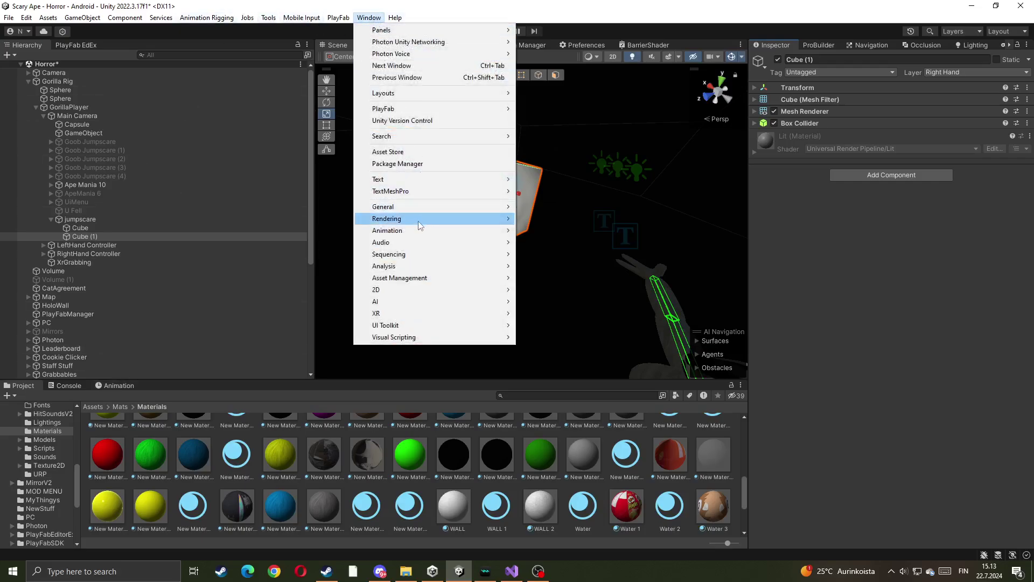
mouse_move(429, 234)
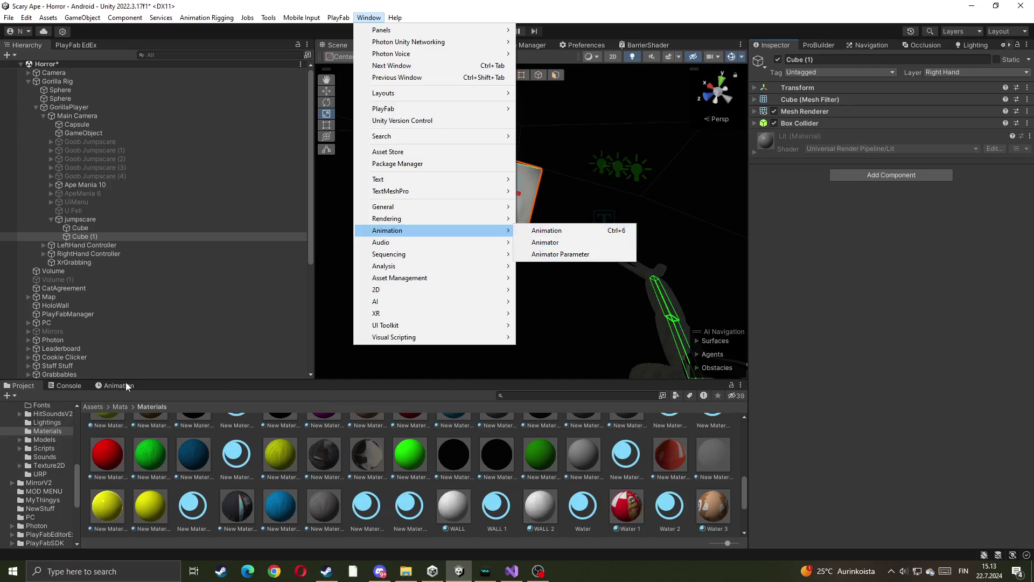
left_click(547, 230)
left_click(464, 488)
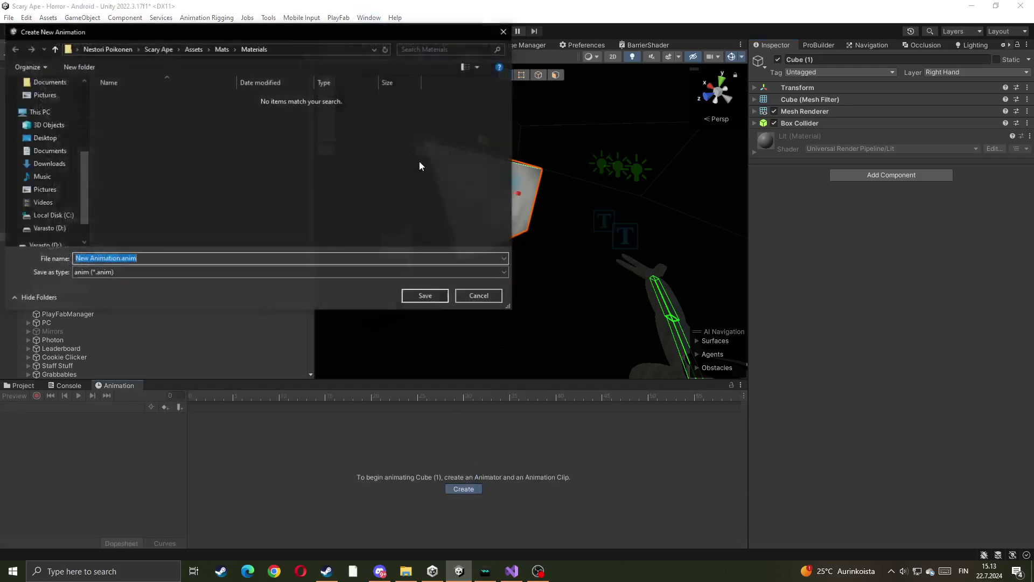
left_click(221, 50)
double_click(119, 120)
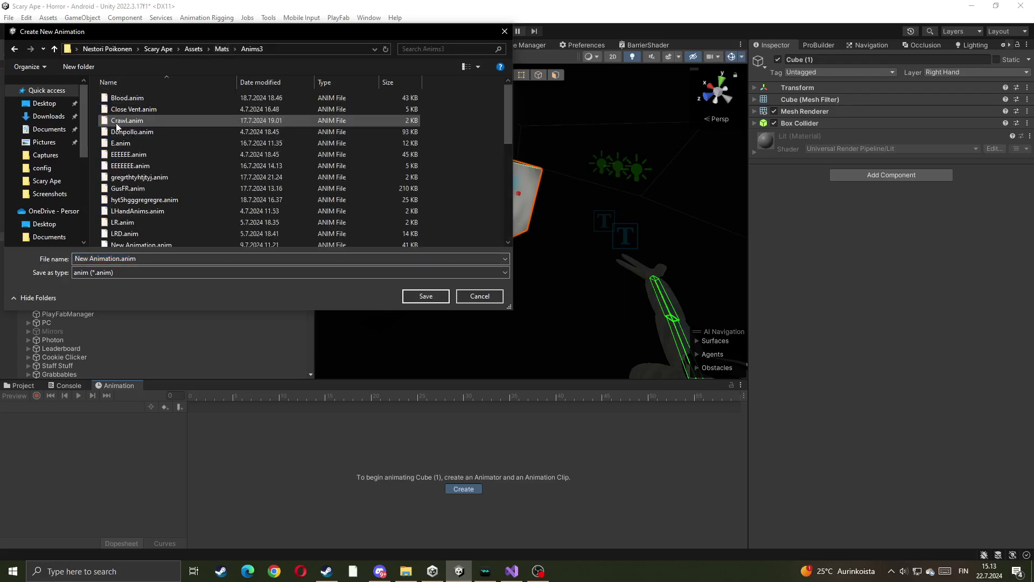
type("gfytftrdctrdtr")
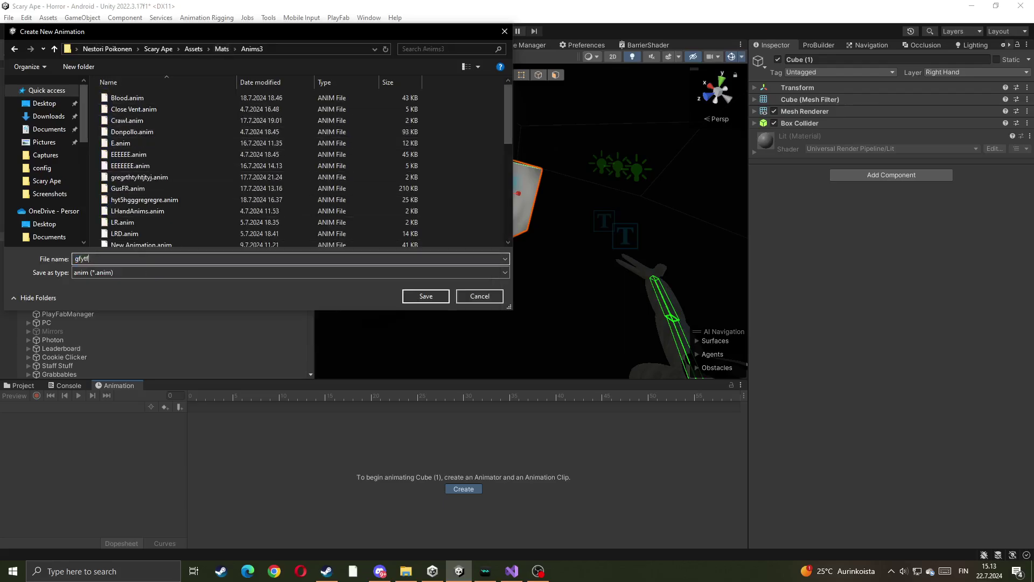
left_click(425, 296)
- Record a keyframe at frame 60 of the clip with the second jumpscare cube rotated
left_click(37, 396)
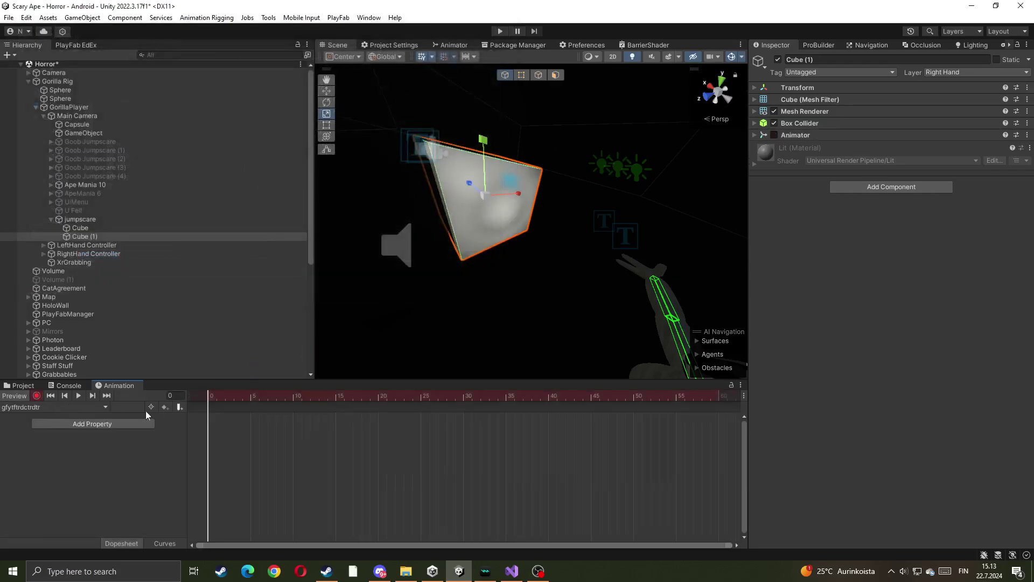
left_click_drag(711, 398, 718, 398)
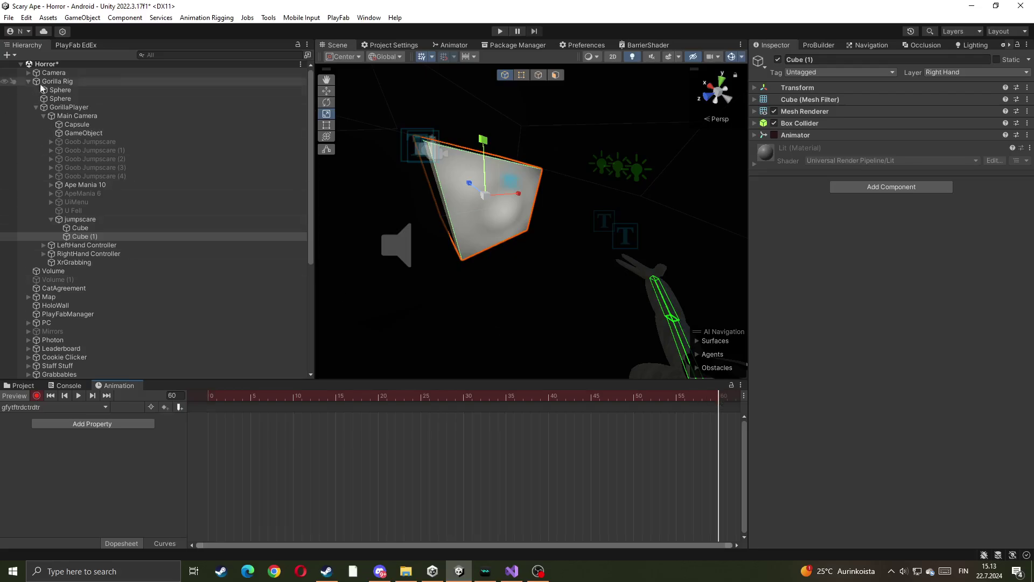
key("e")
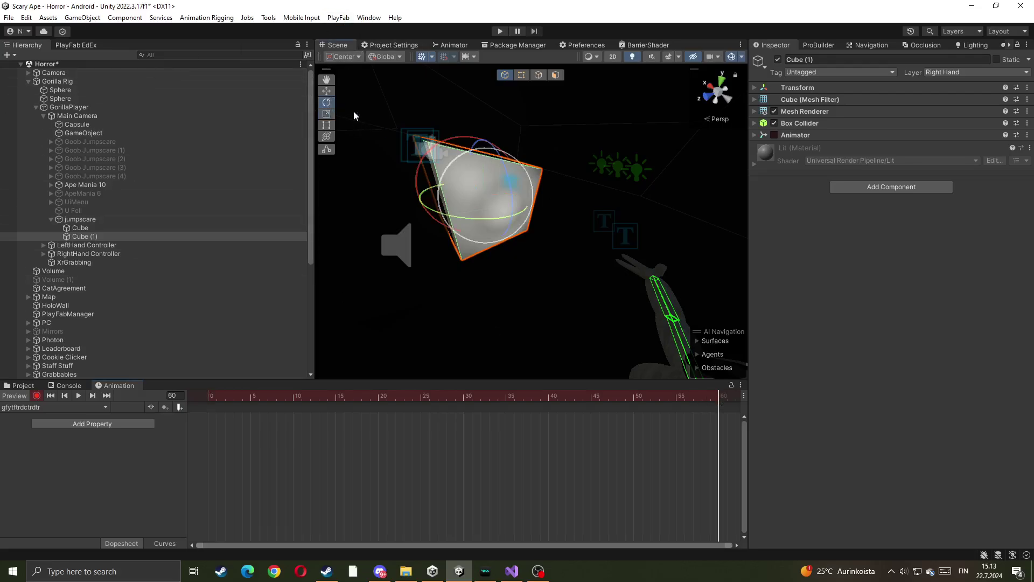
left_click_drag(474, 176, 588, 402)
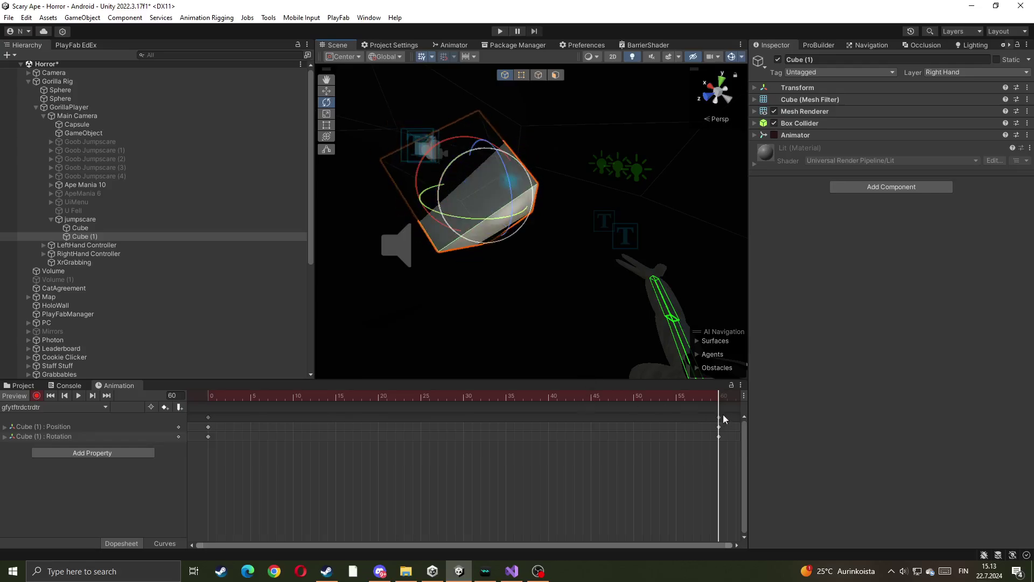
- Return to the clip's first frame and play back the second jumpscare cube's rotation animation to check it
left_click_drag(374, 401, 23, 396)
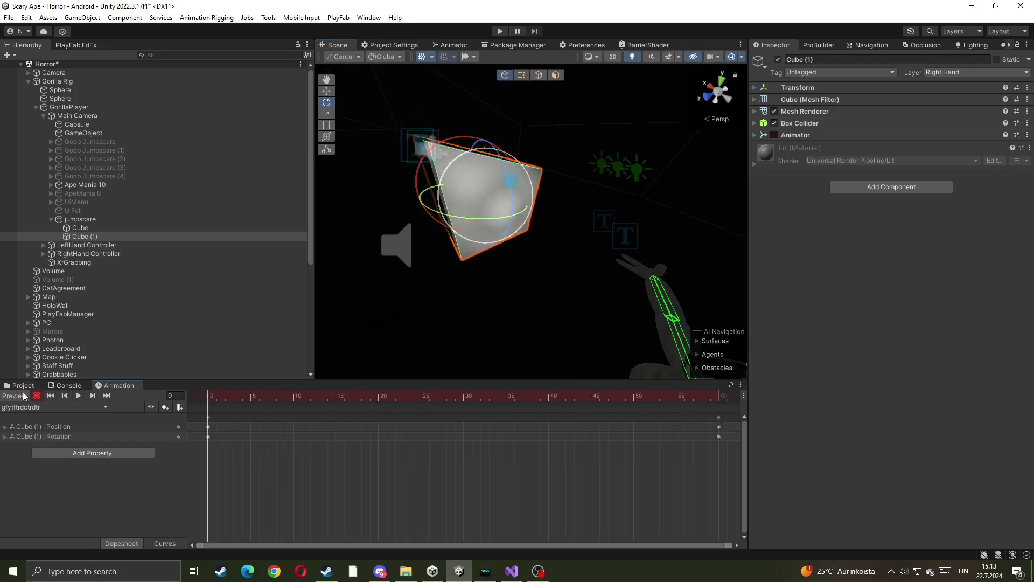
left_click(78, 396)
left_click_drag(470, 185, 415, 239)
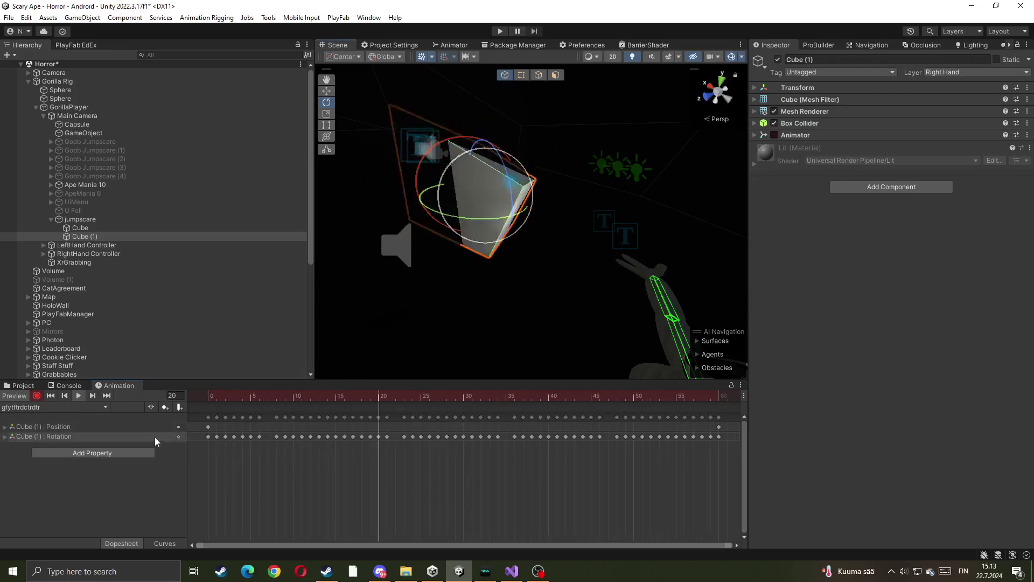
left_click(18, 386)
scroll(572, 507, "down", 3)
left_click(572, 509)
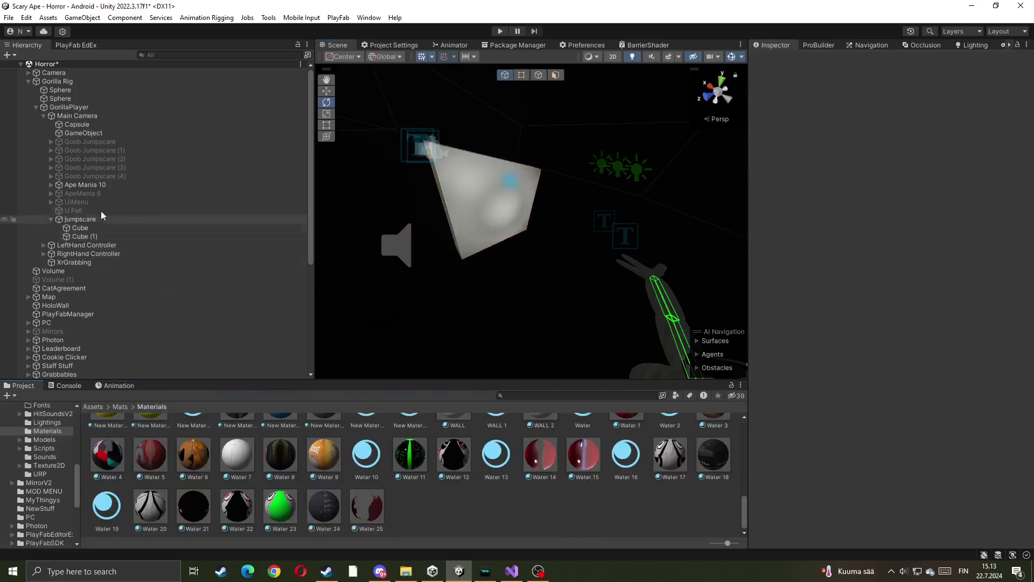
- Add an Audio Source component to the jumpscare parent object
left_click(66, 221)
left_click(49, 224)
left_click(50, 220)
left_click(64, 220)
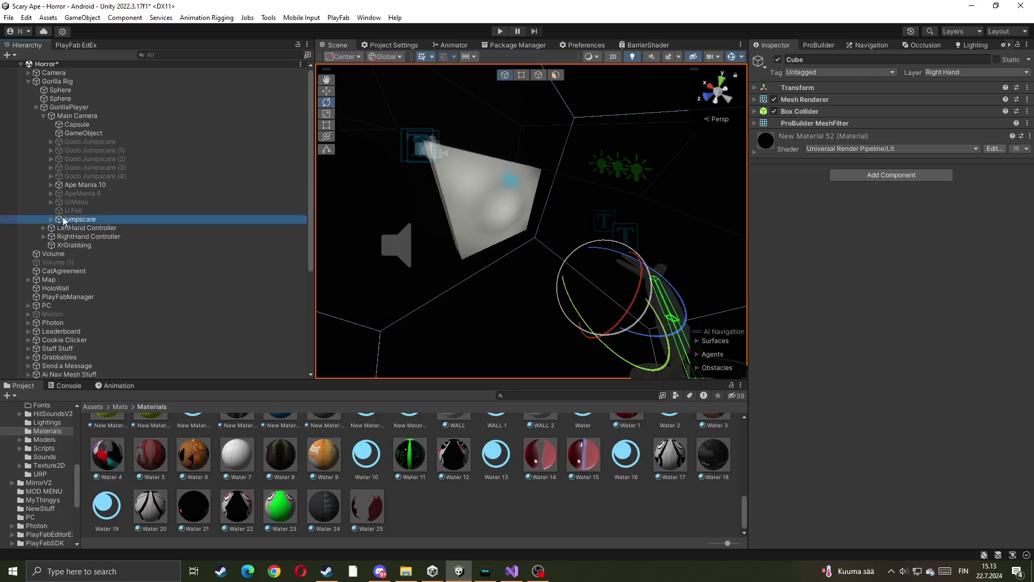
left_click(906, 106)
type("a")
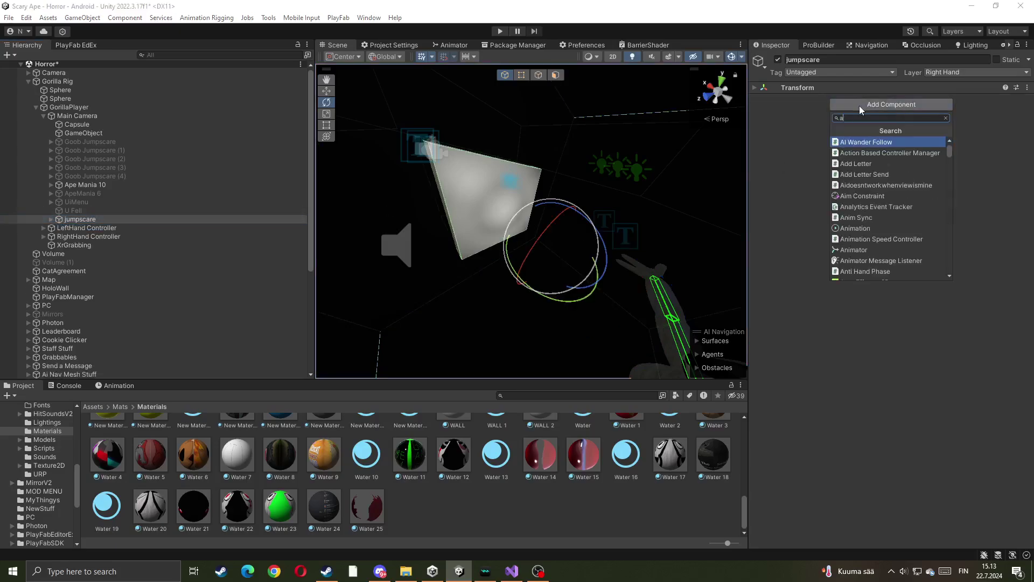
type("udio")
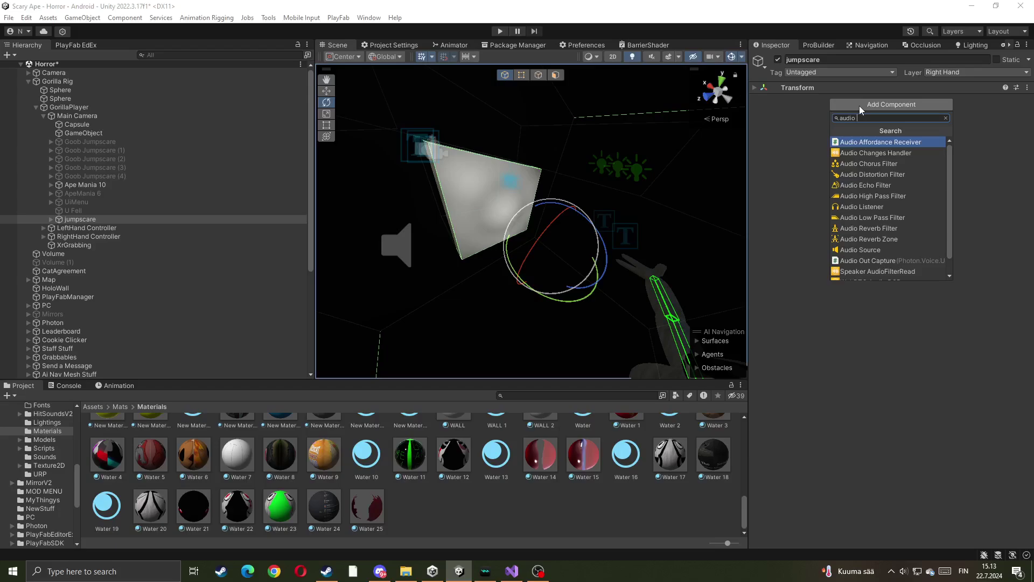
type(" source")
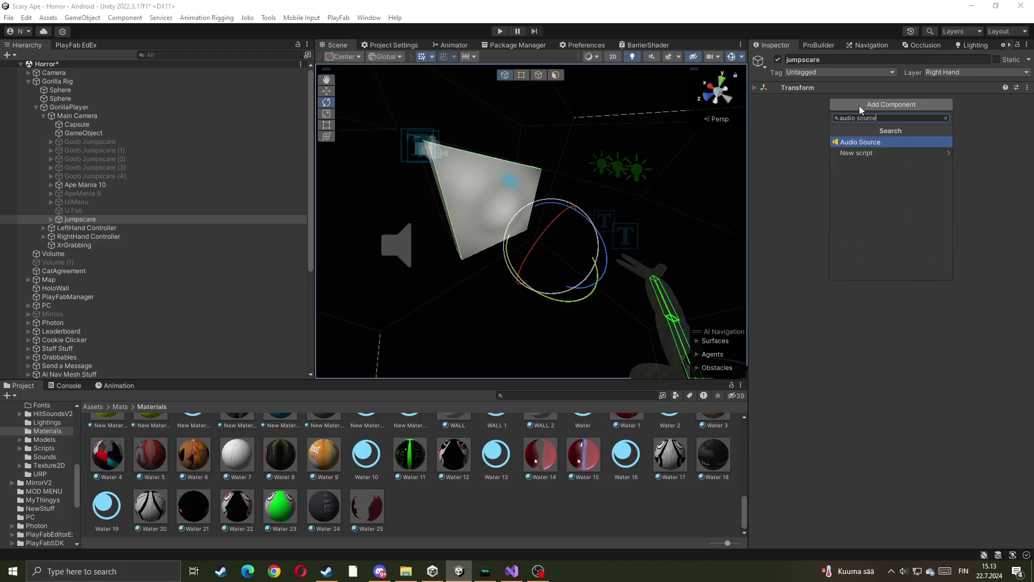
left_click(887, 141)
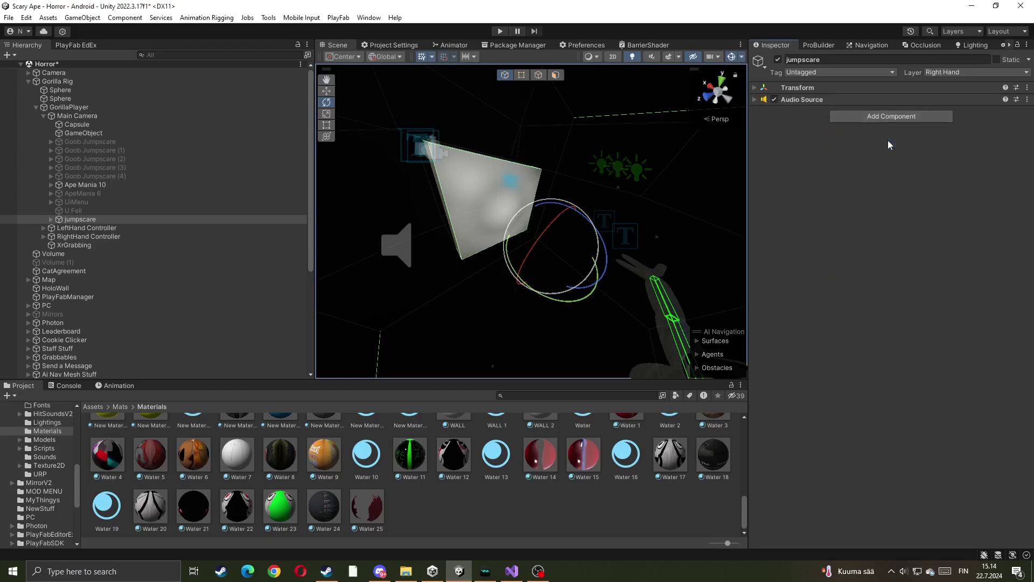
- Assign the ChimpJumpScare clip to the jumpscare's Audio Source and set its Spatial Blend to 1
left_click(838, 96)
left_click(1018, 112)
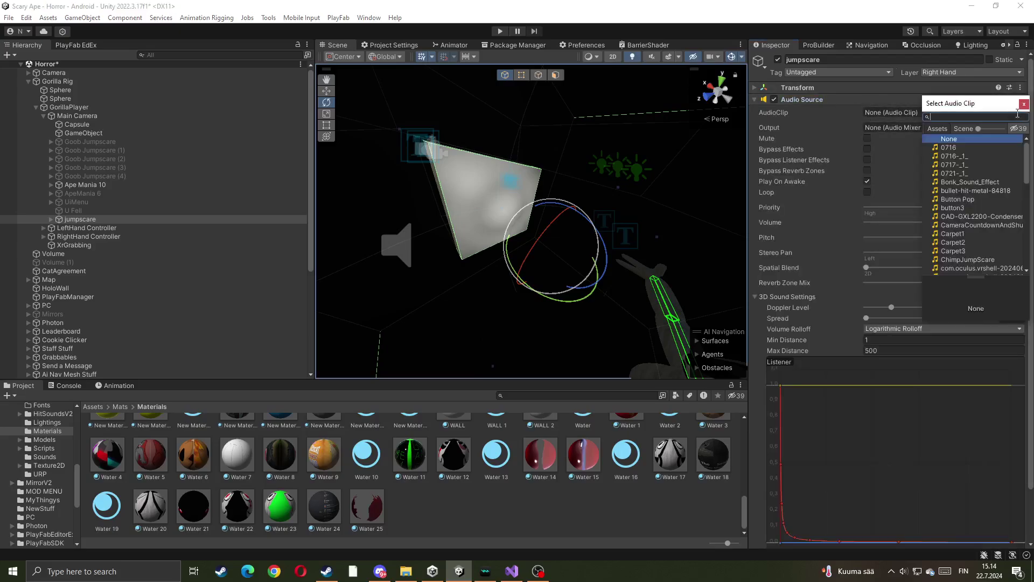
scroll(984, 186, "down", 3)
double_click(972, 200)
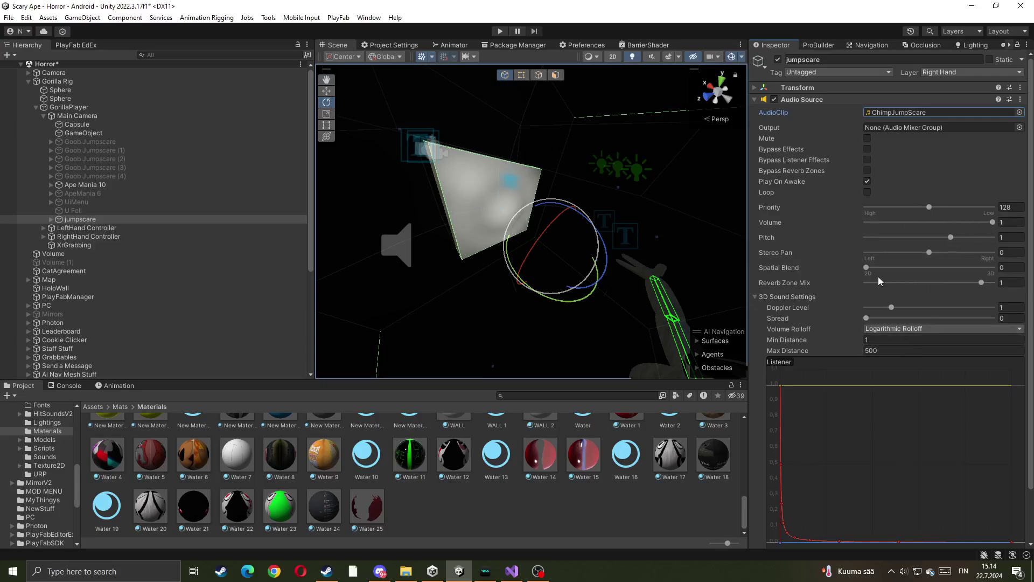
left_click_drag(913, 270, 1023, 272)
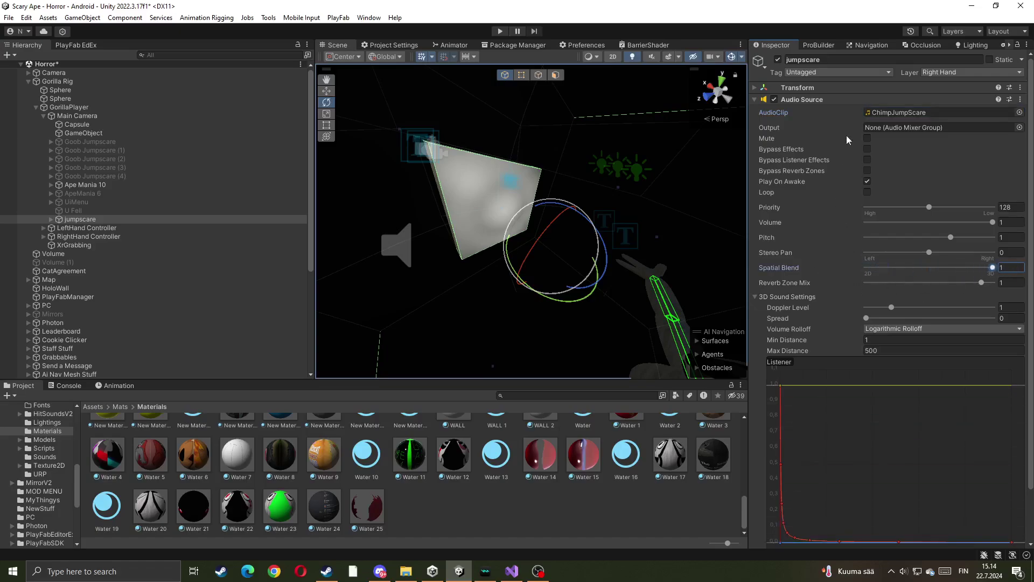
left_click(830, 100)
- Deactivate the jumpscare object under the Main Camera
scroll(600, 161, "up", 5)
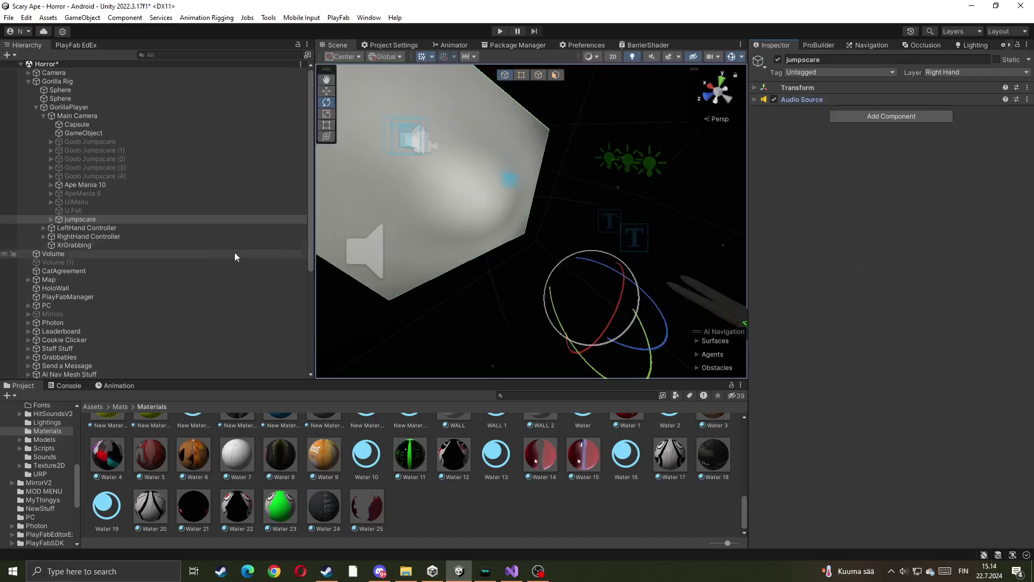
scroll(484, 226, "down", 5)
left_click(777, 60)
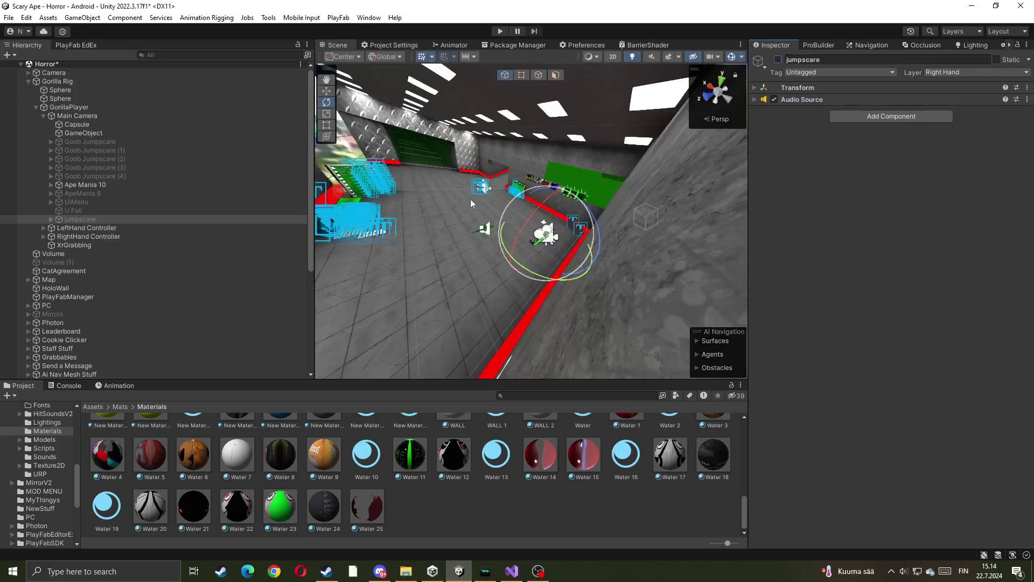
- Assign the jumpscare object as both Teleport Overlay and Teleport Sound in the monster cube's Teleport Gorilla Player script
scroll(135, 243, "down", 8)
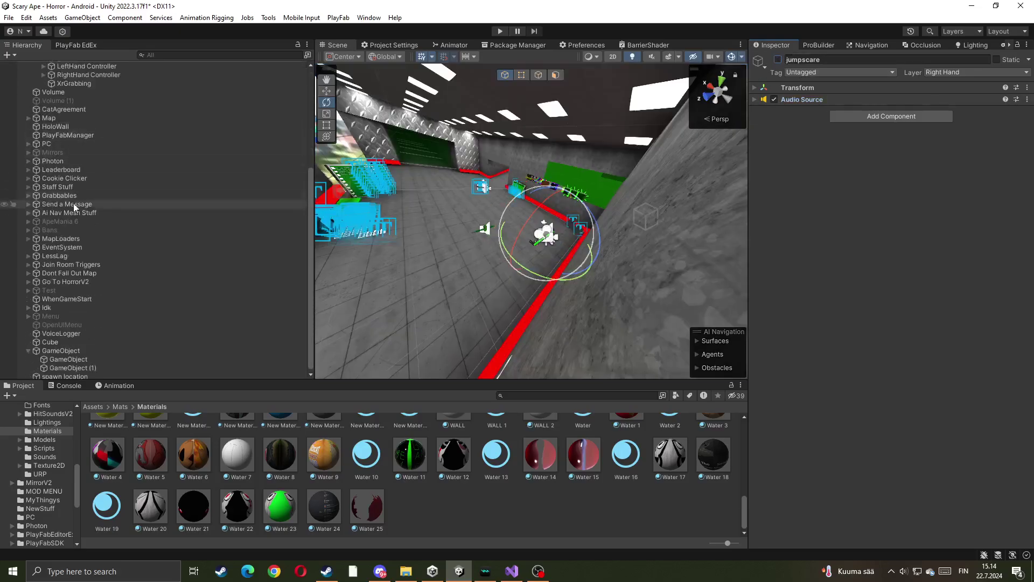
left_click(51, 340)
scroll(169, 201, "up", 5)
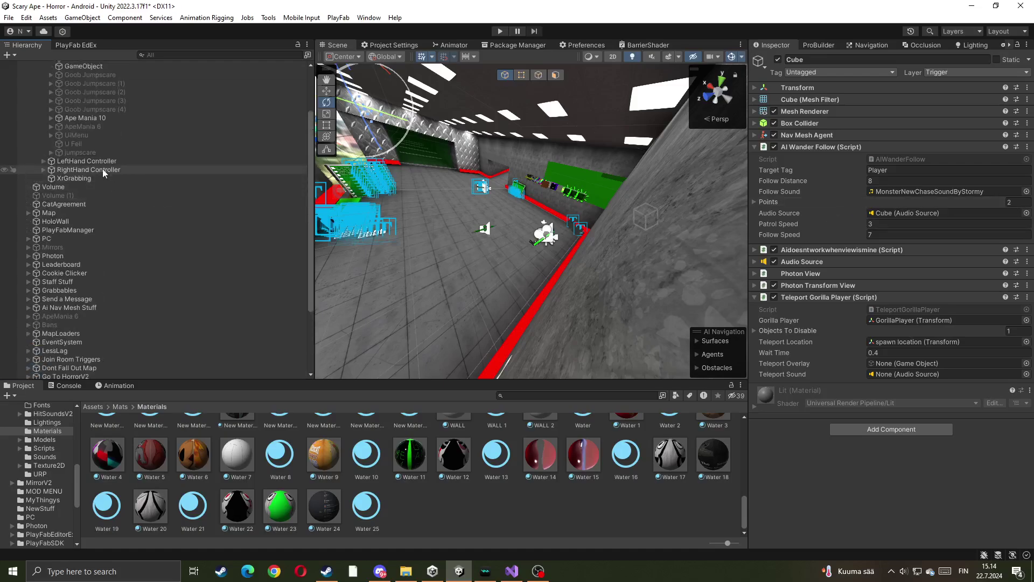
scroll(101, 178, "up", 2)
left_click_drag(91, 185, 944, 377)
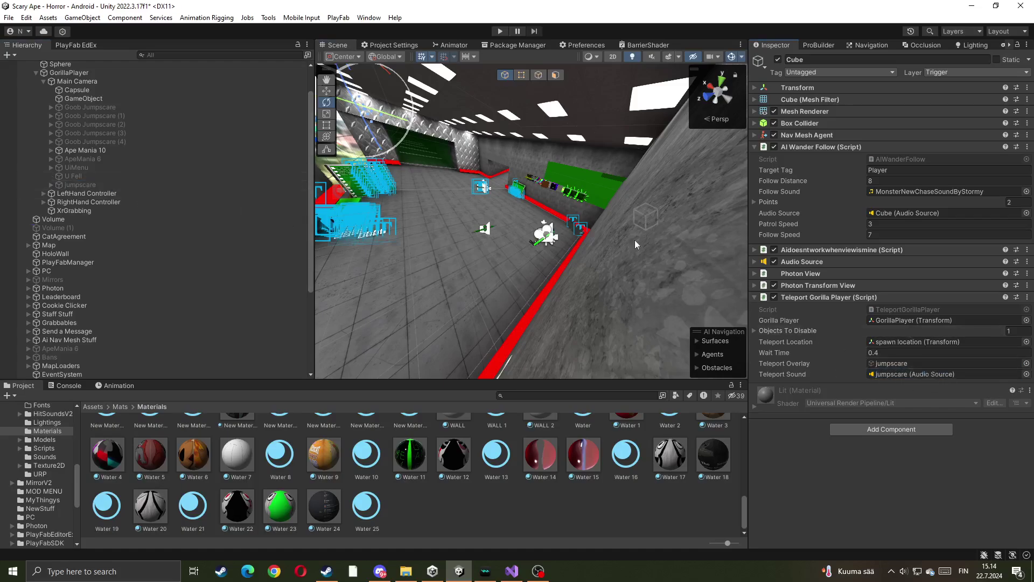
left_click(838, 297)
left_click(833, 147)
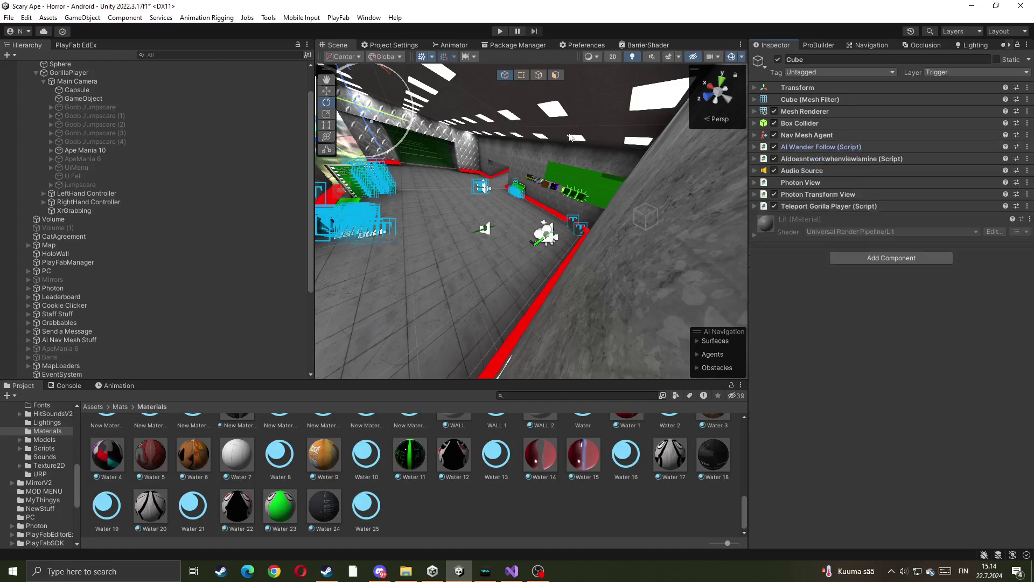
- Run the scene in play mode, observe the monster cube wandering near the player, and stop the test
right_click_drag(535, 133, 348, 538)
key("w")
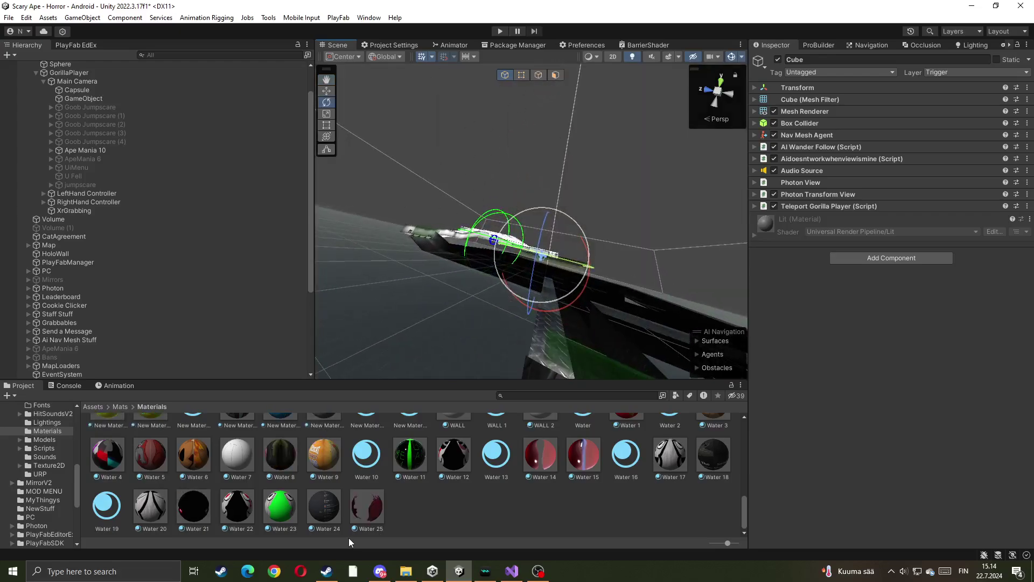
left_click(348, 538)
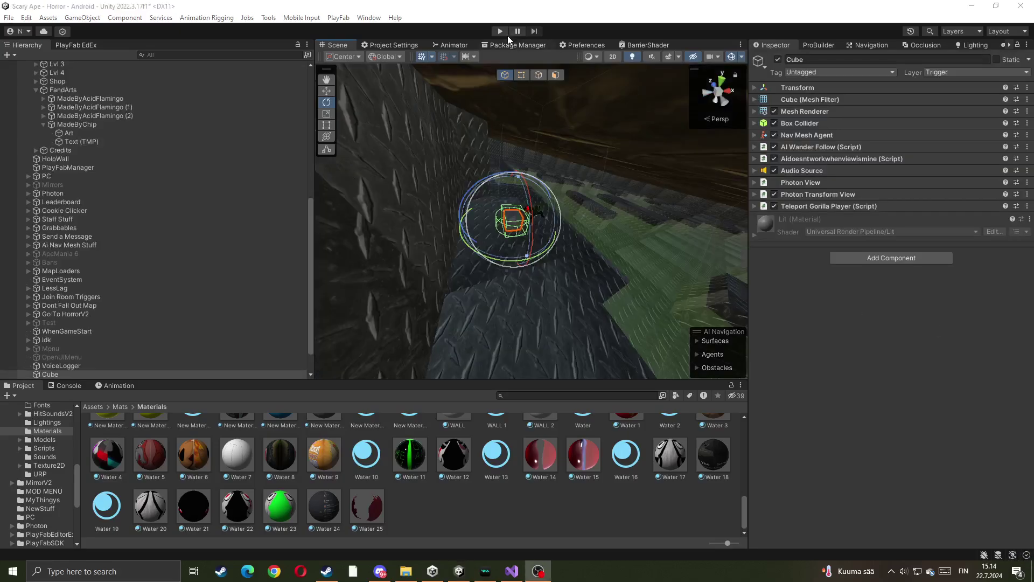
left_click(500, 31)
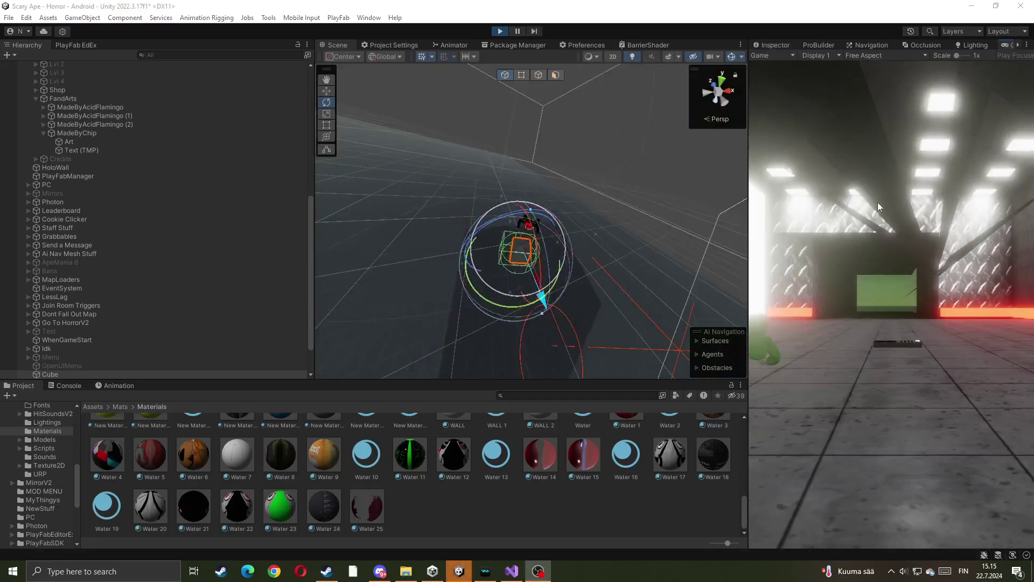
mouse_move(542, 248)
left_mouse_down("alt")
mouse_move(648, 260)
mouse_move(547, 241)
left_mouse_up("alt")
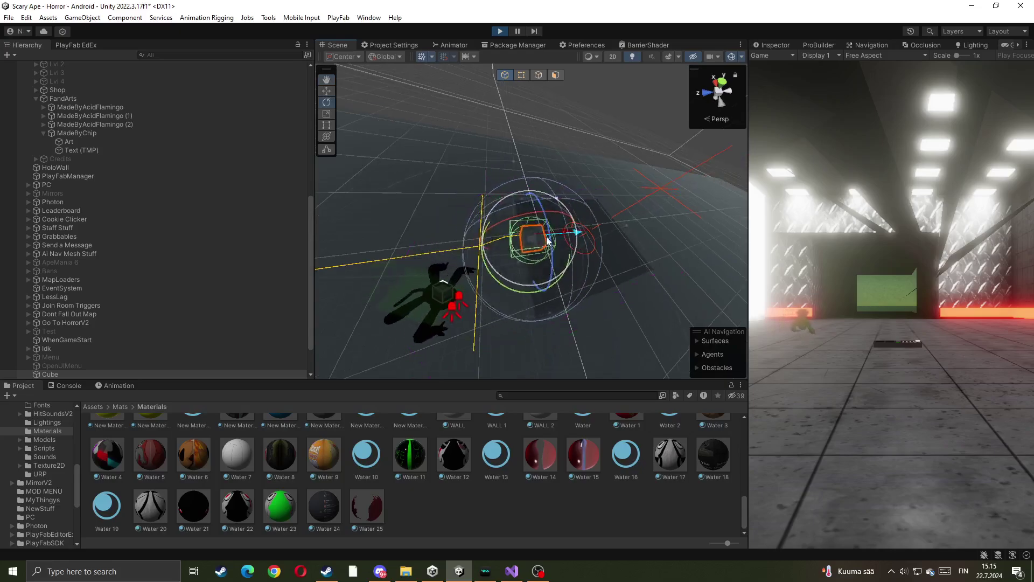
scroll(108, 157, "up", 10)
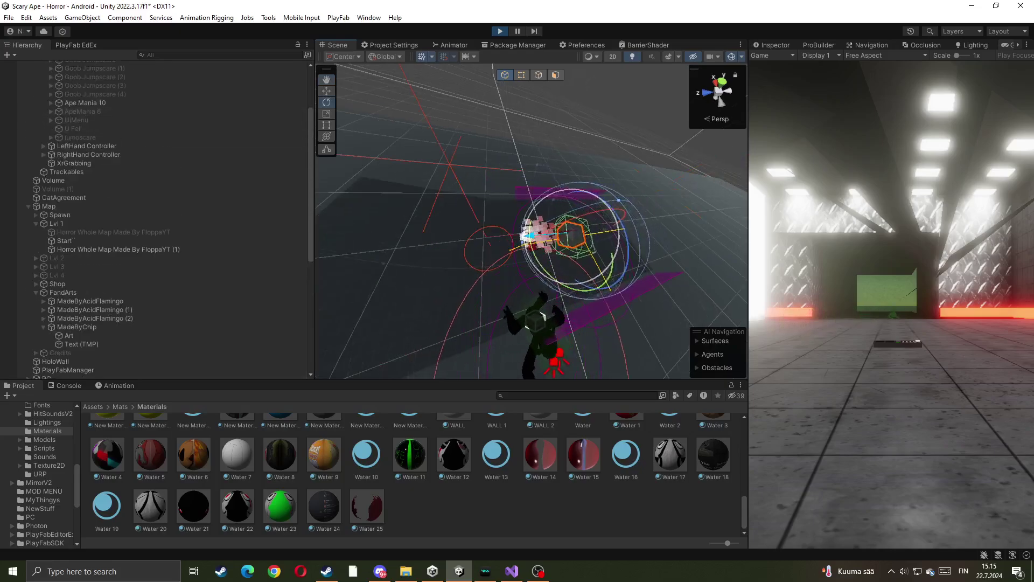
key("ctrl+p")
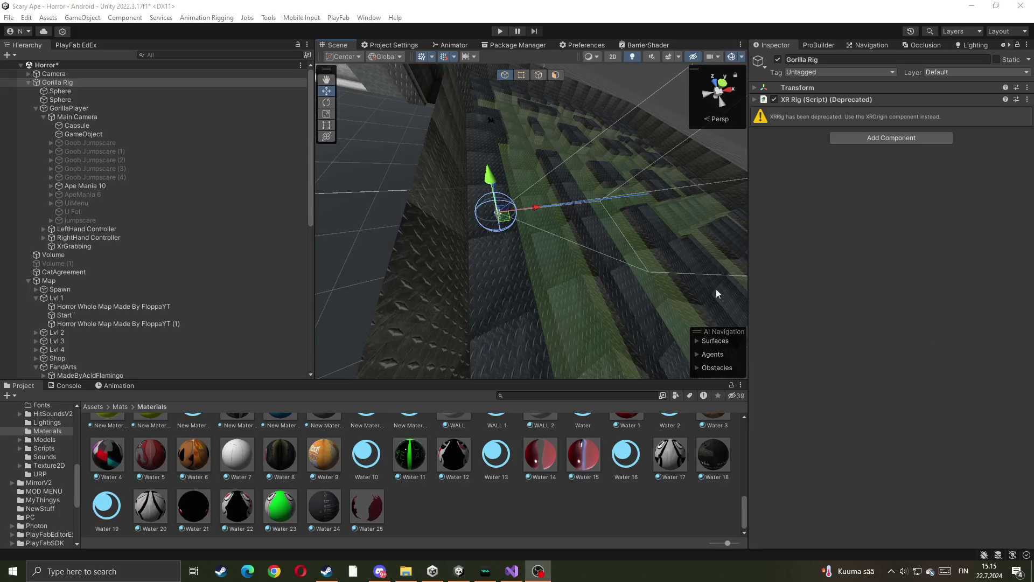
- Run the scene again and activate the Lvl 2, Lvl 3 and Lvl 4 map objects
left_click(497, 32)
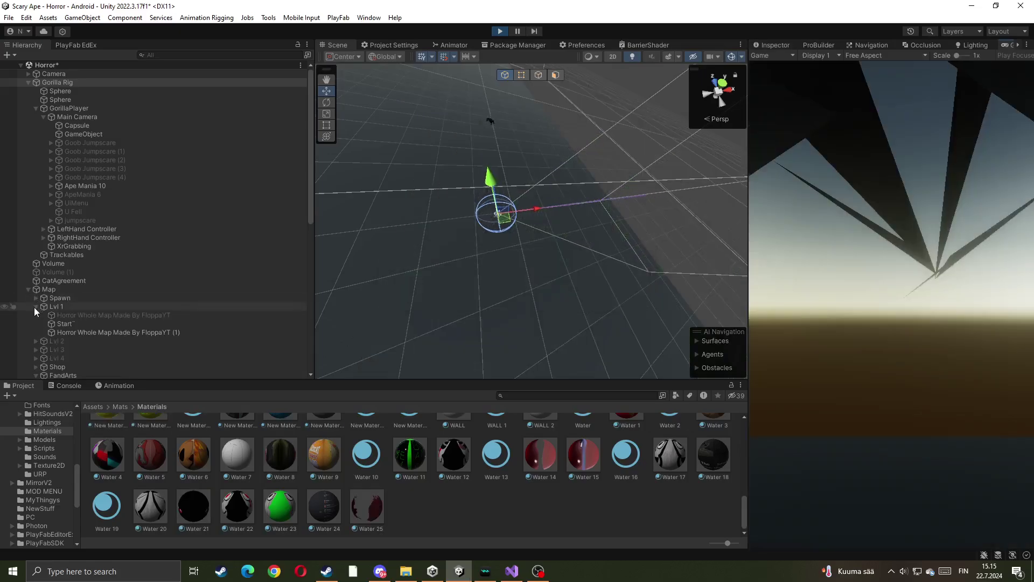
left_click(36, 307)
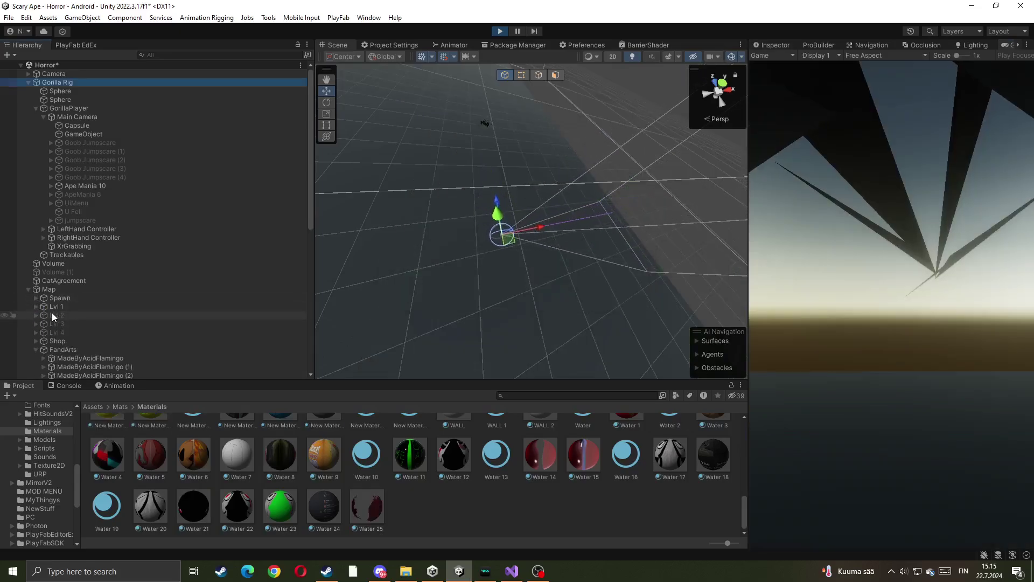
left_click(54, 314)
left_click(67, 332, "shift")
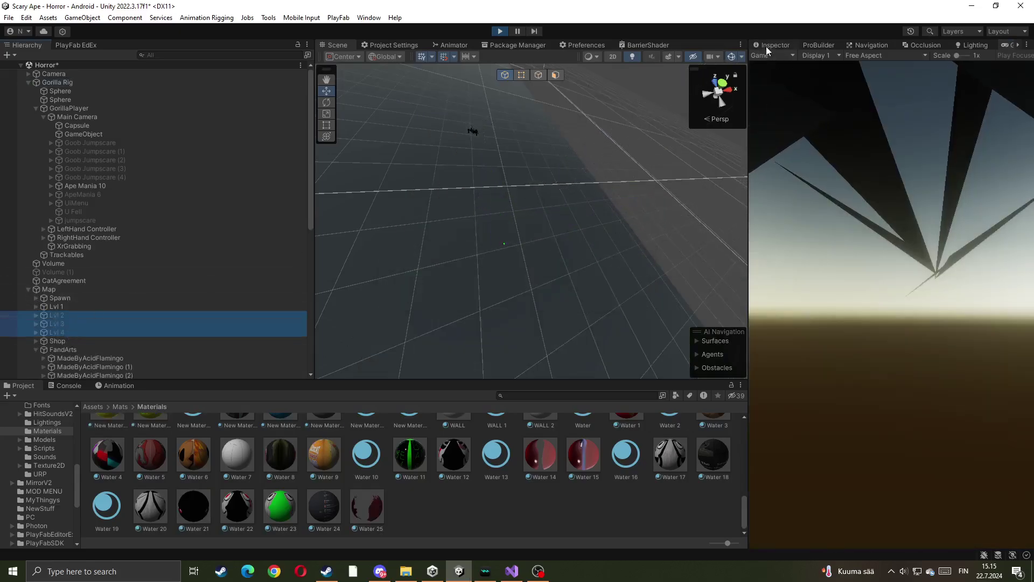
left_click(767, 47)
left_click(778, 60)
- Test the monster's catch on GorillaPlayer in the running scene, checking the jumpscare and the teleport to the spawn location
right_click_drag(655, 221, 503, 135)
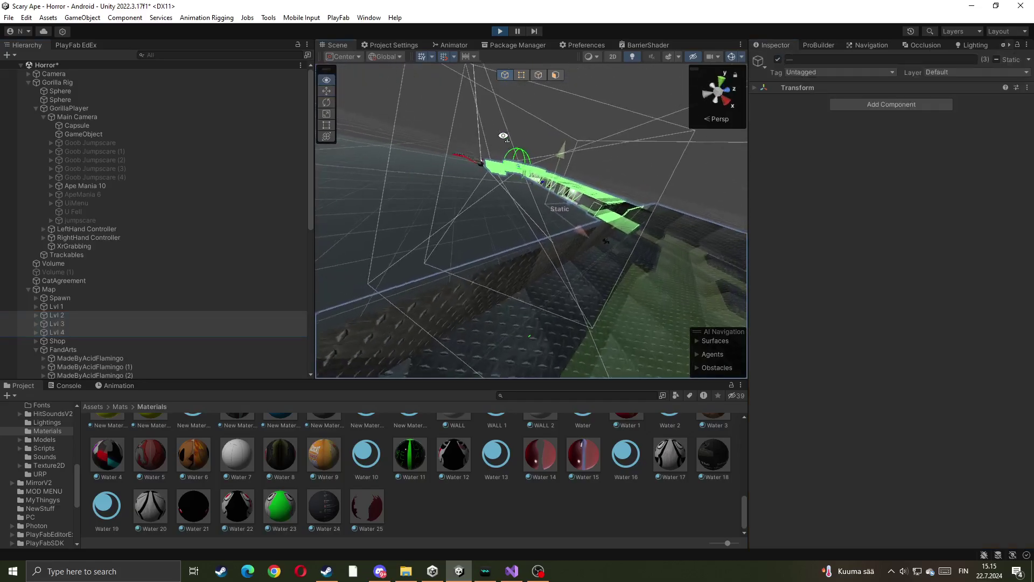
left_click_drag(503, 136, 488, 140, "alt")
double_click(70, 109)
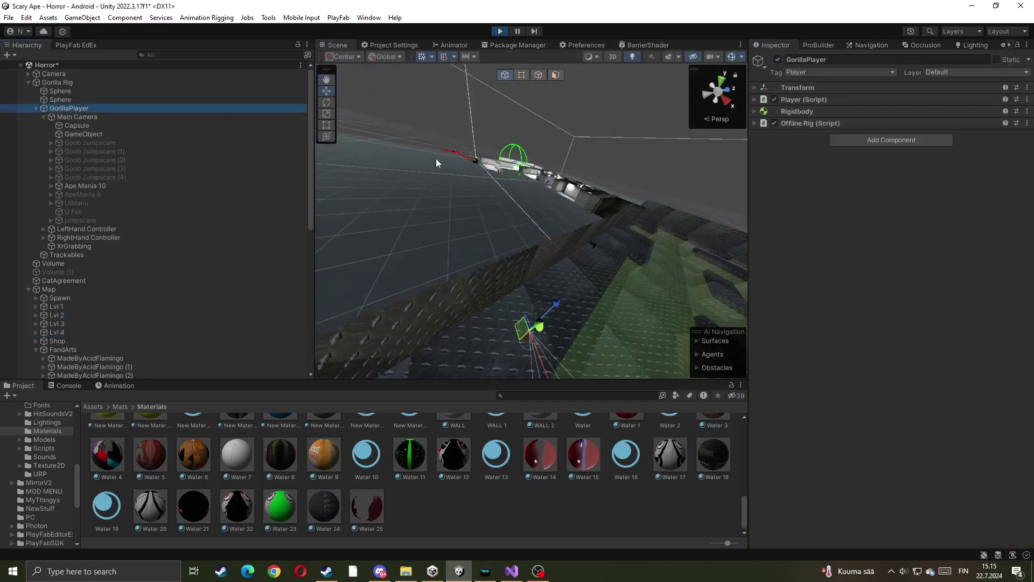
left_click_drag(530, 250, 591, 179)
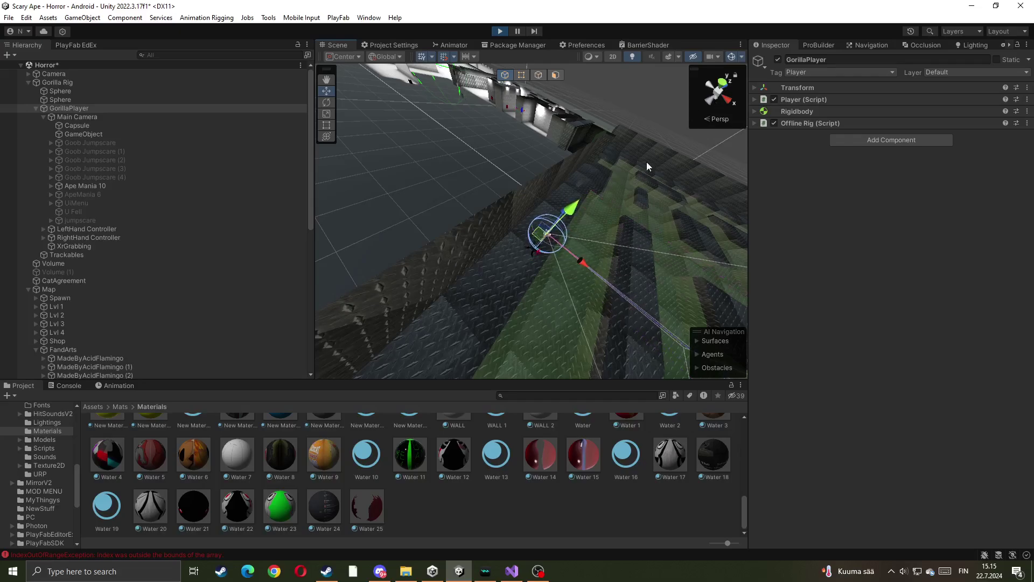
left_click_drag(494, 214, 614, 280, "alt")
mouse_move(453, 246)
left_mouse_down()
mouse_move(503, 252)
mouse_move(434, 206)
mouse_move(414, 242)
mouse_move(469, 273)
mouse_move(466, 255)
left_mouse_up()
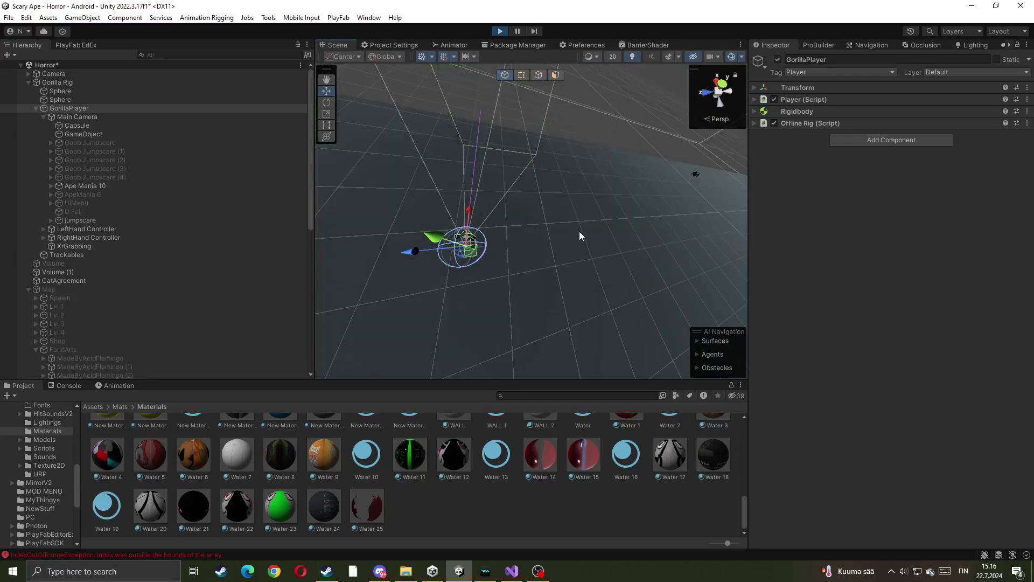
key("ctrl+z")
left_click_drag(580, 230, 414, 247, "alt")
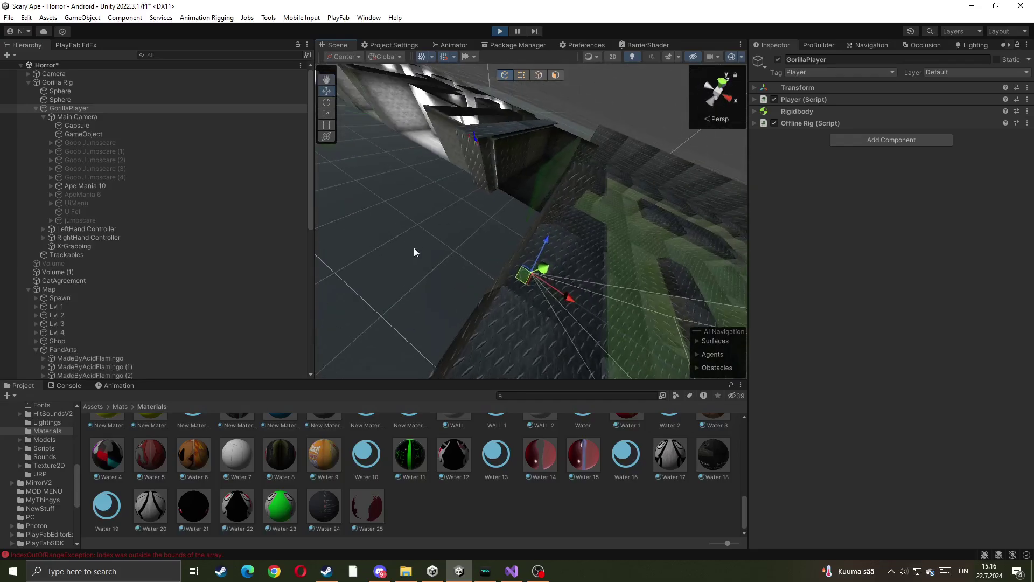
right_click_drag(467, 195, 424, 144)
right_click_drag(501, 193, 505, 200)
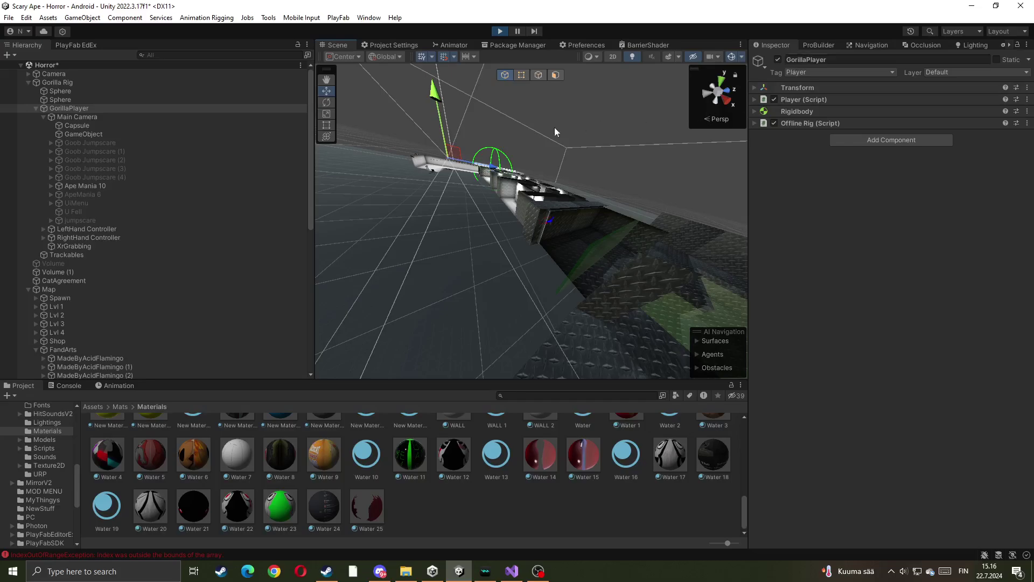
- Check the tag and layer settings of the LeftHand Controller, RightHand Controller, GorillaPlayer and Gorilla Rig objects
left_click(43, 117)
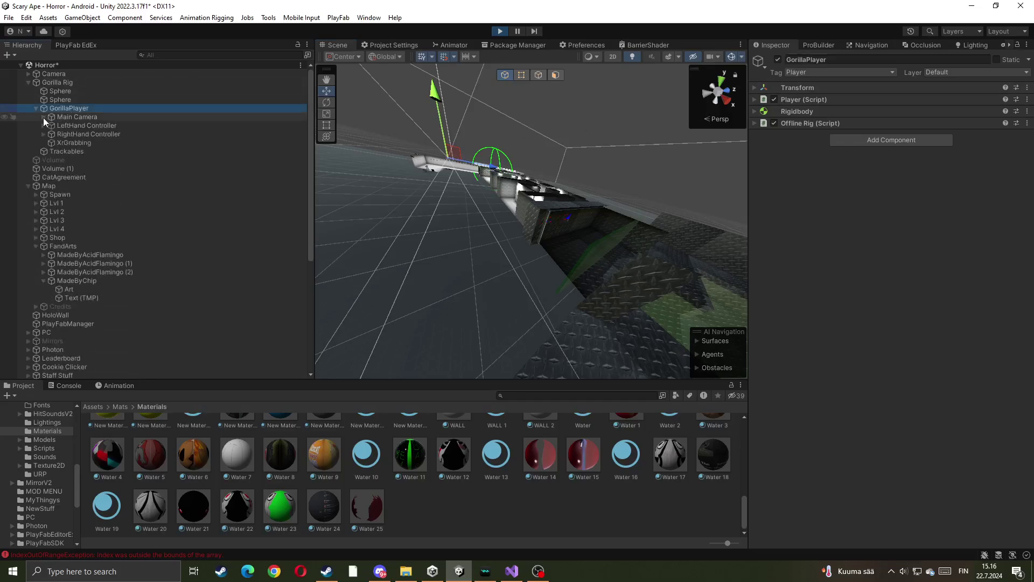
left_click(59, 125)
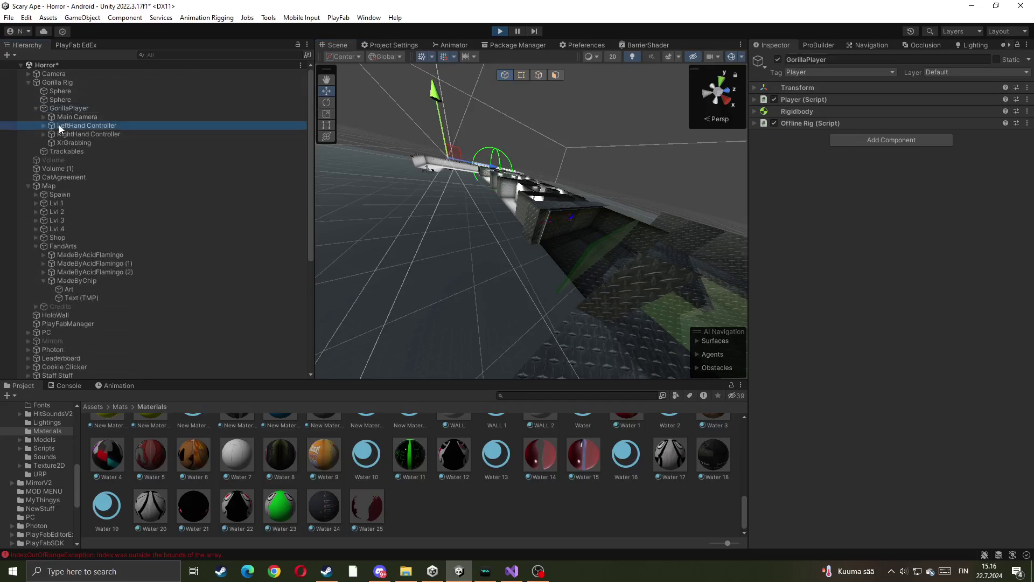
left_click(849, 72)
left_click(844, 396)
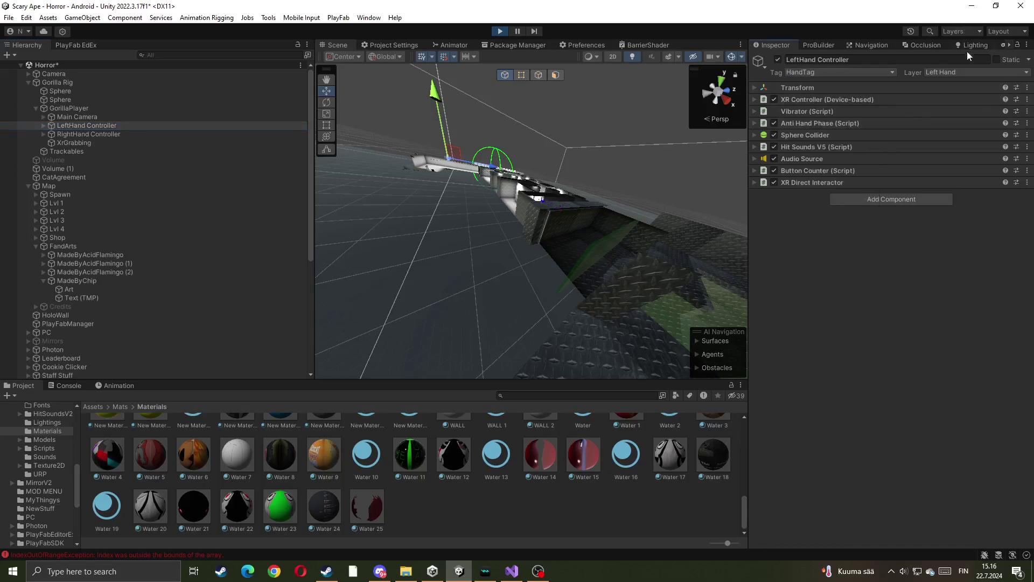
left_click(963, 72)
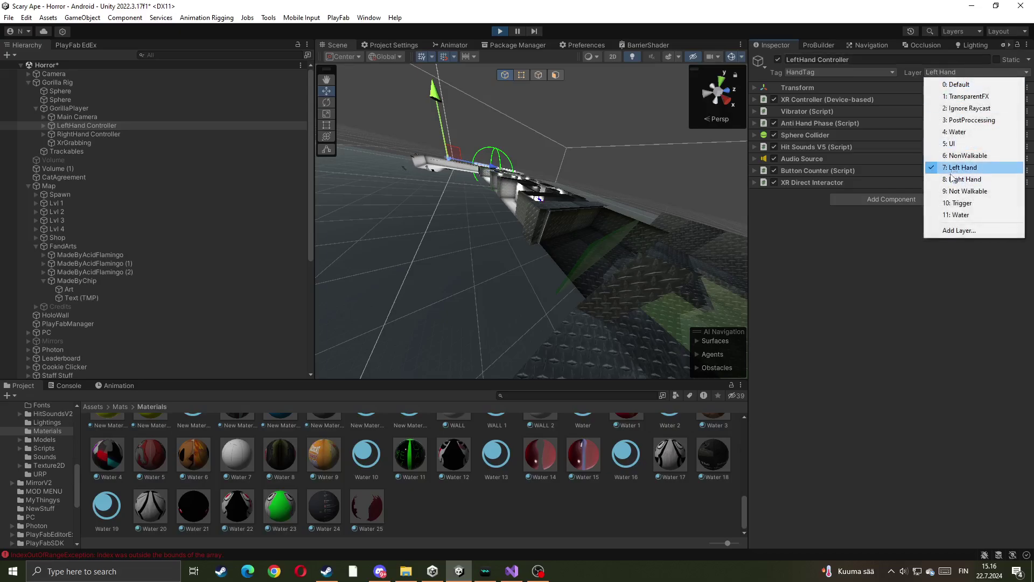
left_click(862, 275)
left_click(11, 134)
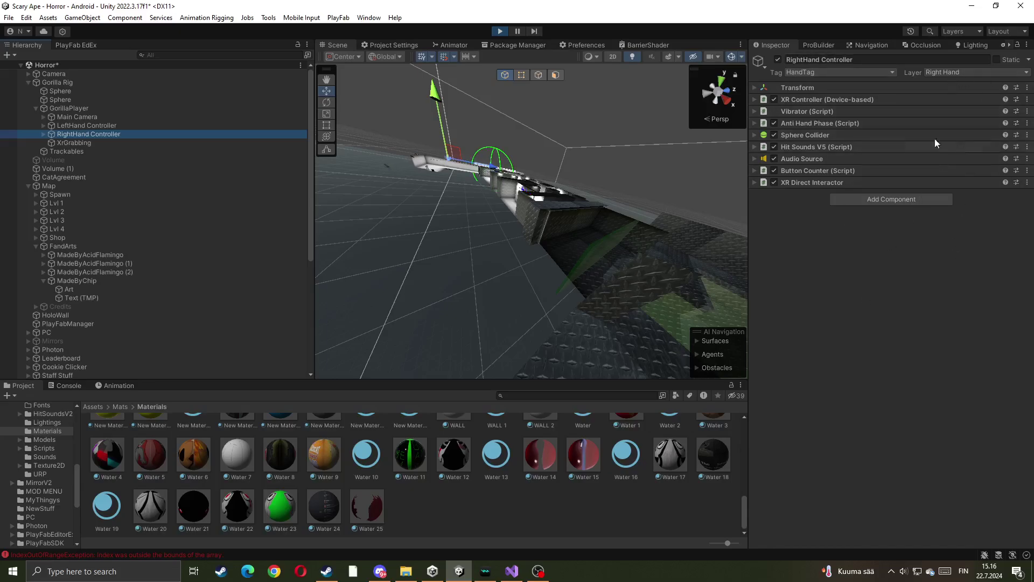
left_click(70, 108)
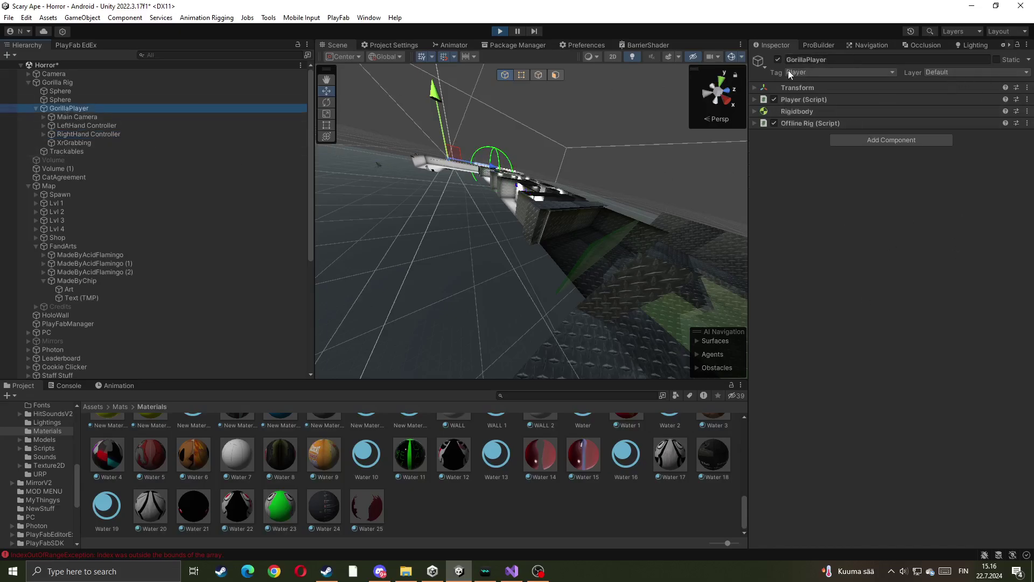
left_click(11, 83)
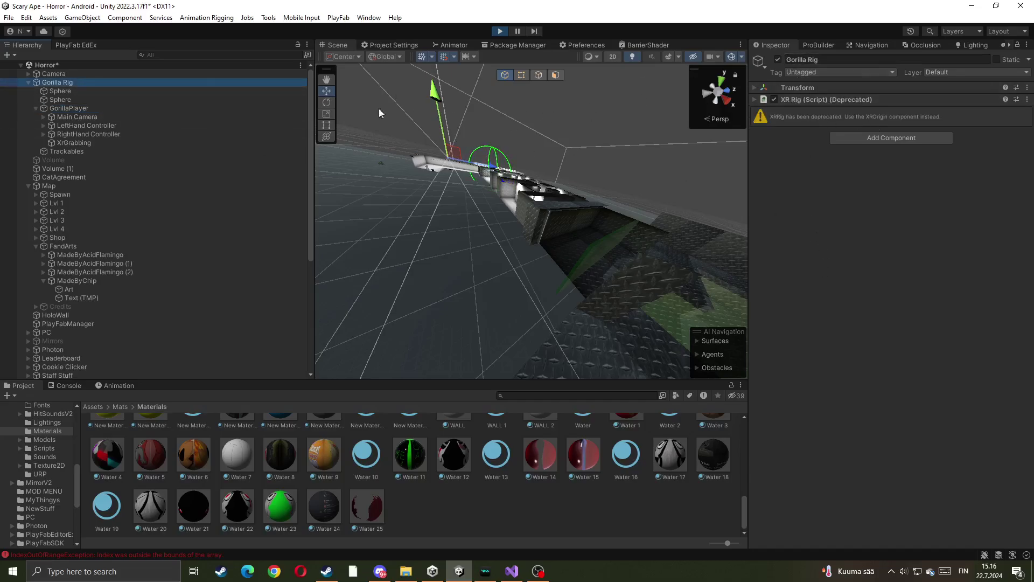
- Clear the selection and collapse the Gorilla Rig, Map and top-level GameObject branches in the scene hierarchy
left_click(324, 368)
left_click(28, 82)
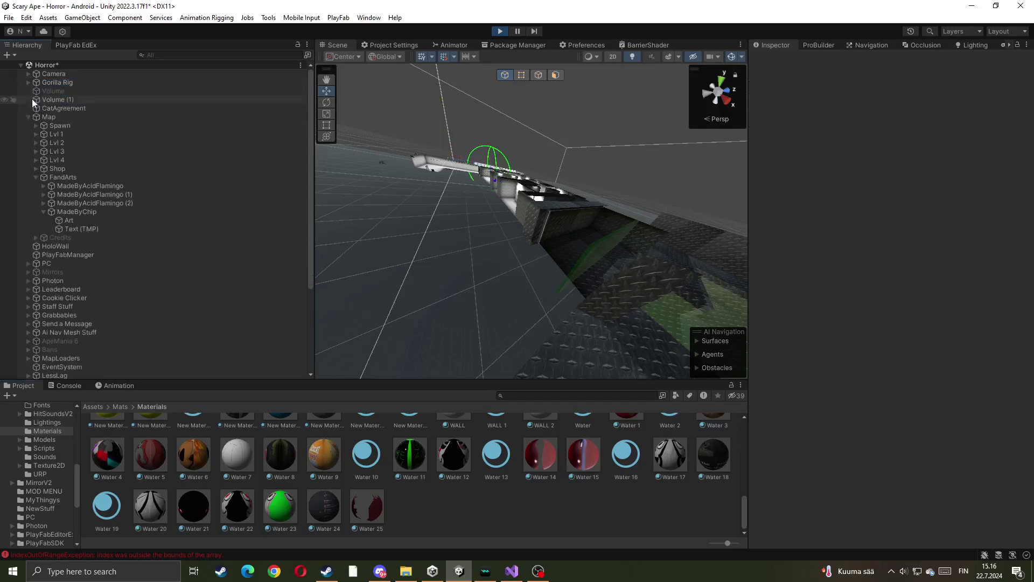
left_click(29, 116)
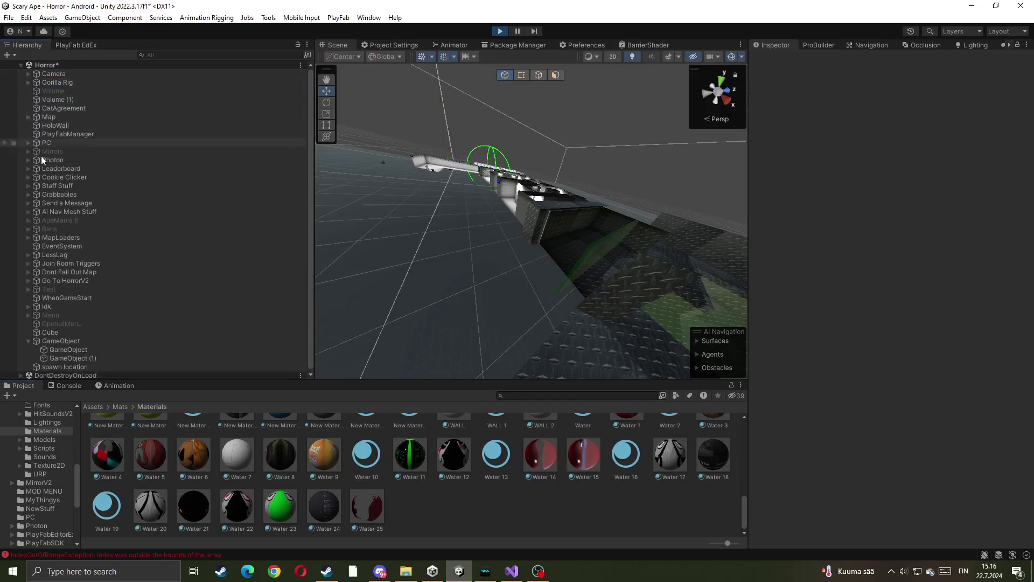
left_click(29, 341)
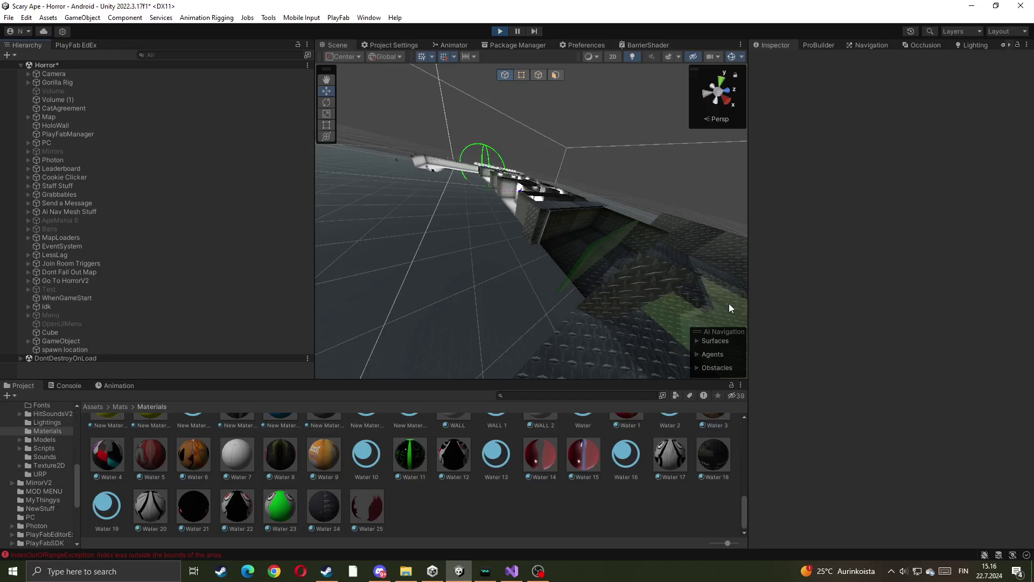
- Examine the Teleport Gorilla Player script settings on the Sprite floor object under Dont Fall Out Map
left_click(474, 260)
right_click_drag(474, 260, 401, 276)
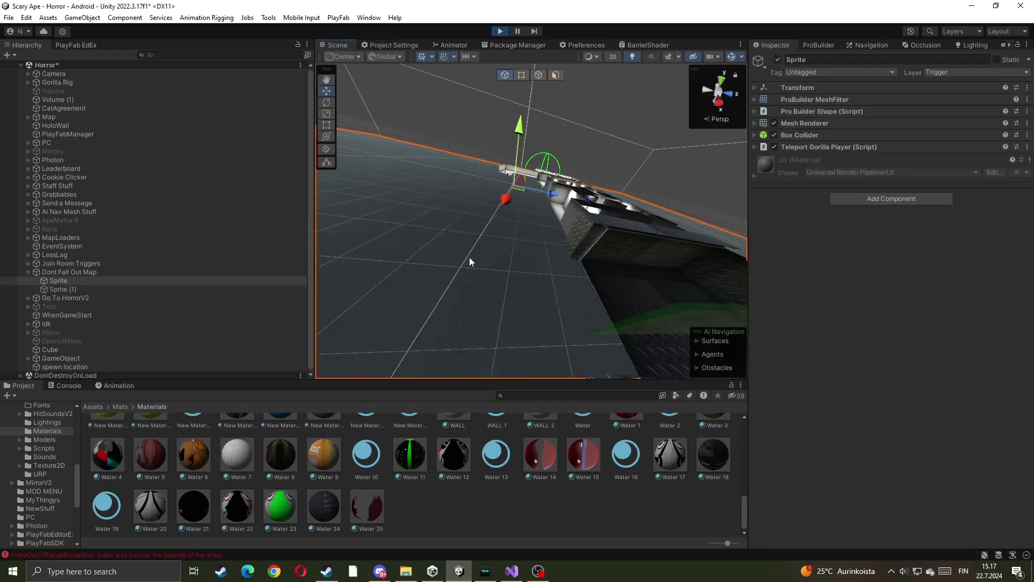
right_click_drag(470, 261, 520, 263)
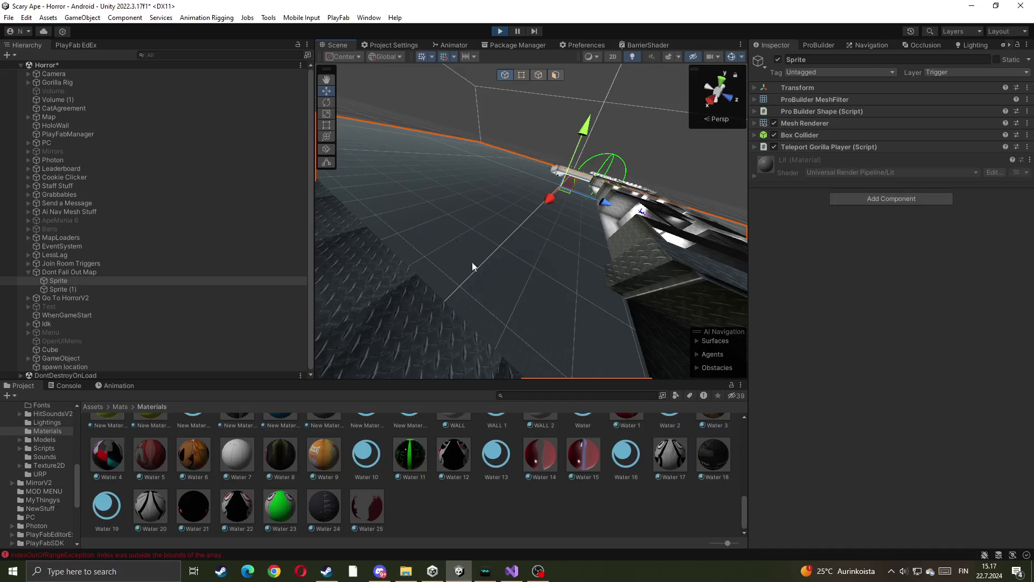
left_click(817, 147)
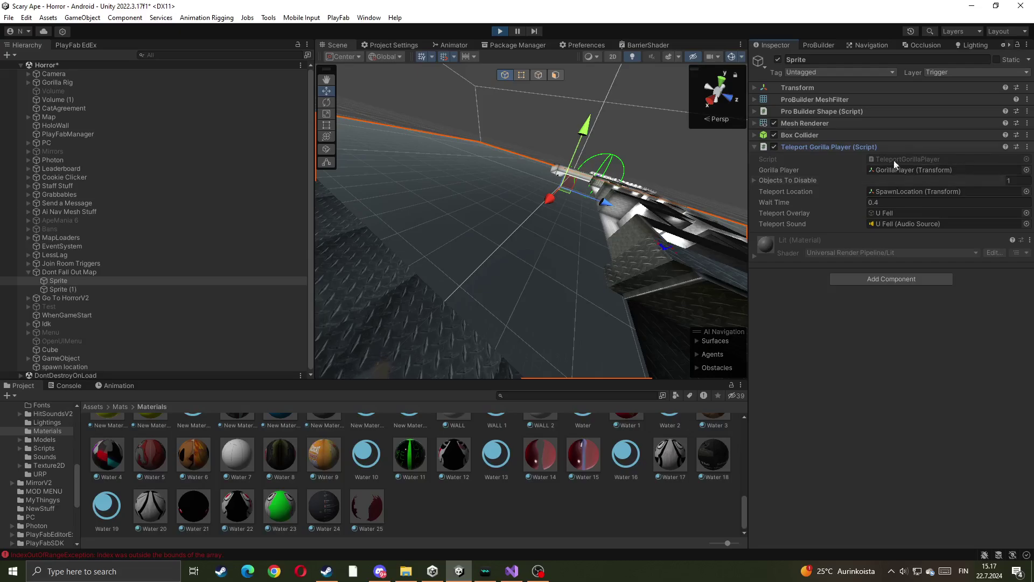
right_click_drag(530, 198, 443, 321)
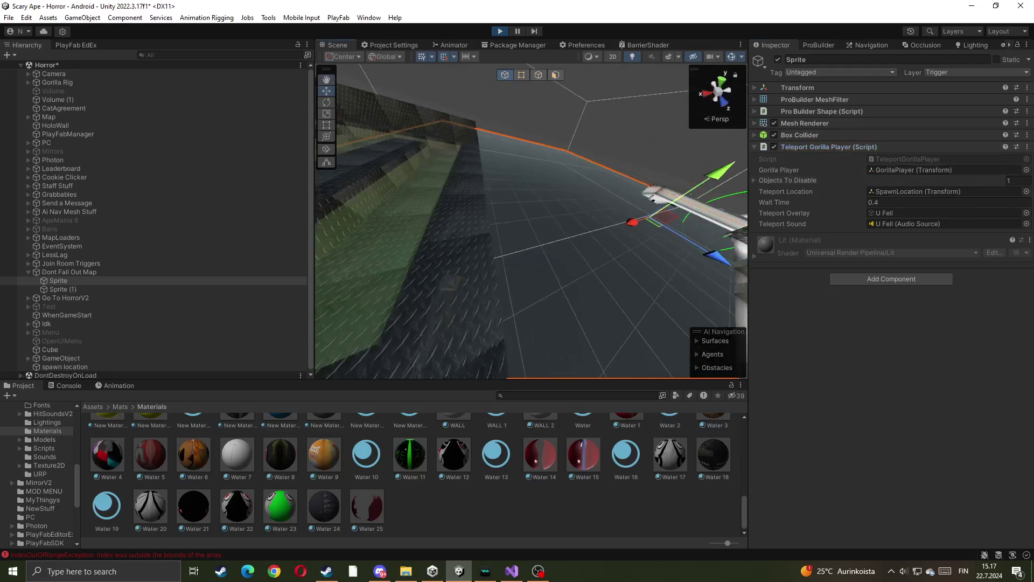